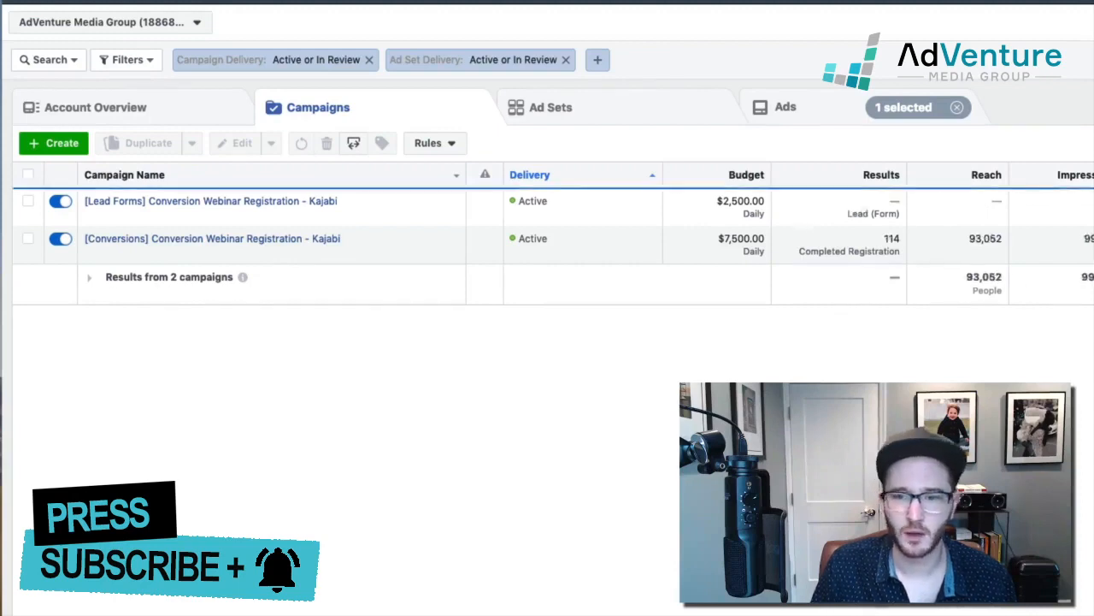
Step: Select the "[Conversions] Conversion Webinar Registration - Kajabi" campaign, and switch to the Google Sheets spreadsheet
{"action": "left_click", "coordinate": [195, 249]}
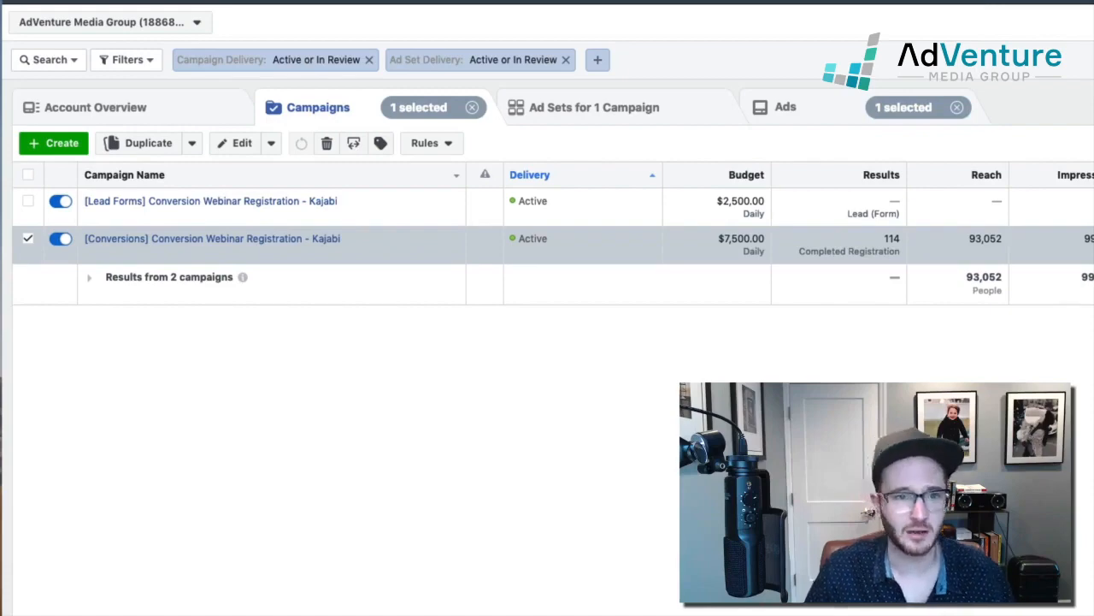
{"action": "key", "text": "ctrl+Tab"}
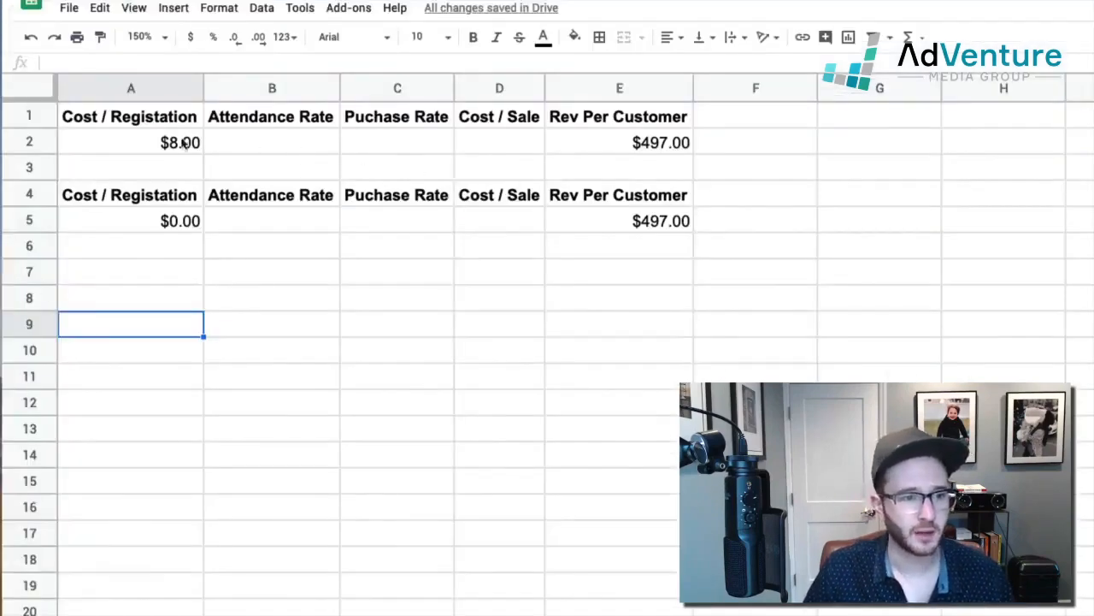
Step: Insert an empty row above the first Cost / Registation header row
{"action": "left_click", "coordinate": [135, 141]}
{"action": "left_click_drag", "start_coordinate": [124, 119], "coordinate": [579, 162]}
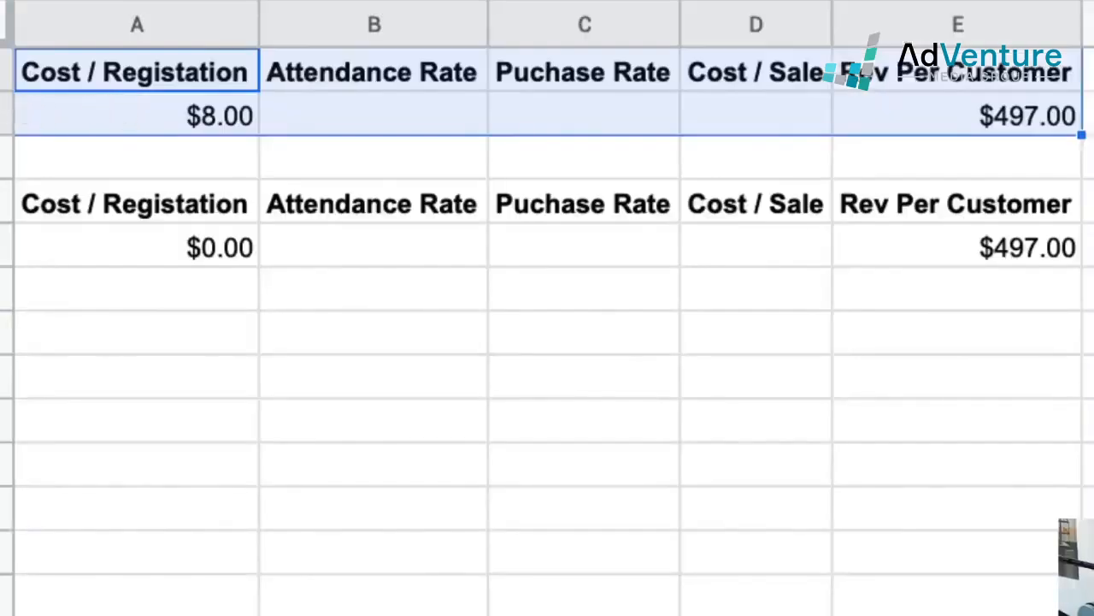
{"action": "right_click", "coordinate": [7, 82]}
{"action": "left_click", "coordinate": [86, 304]}
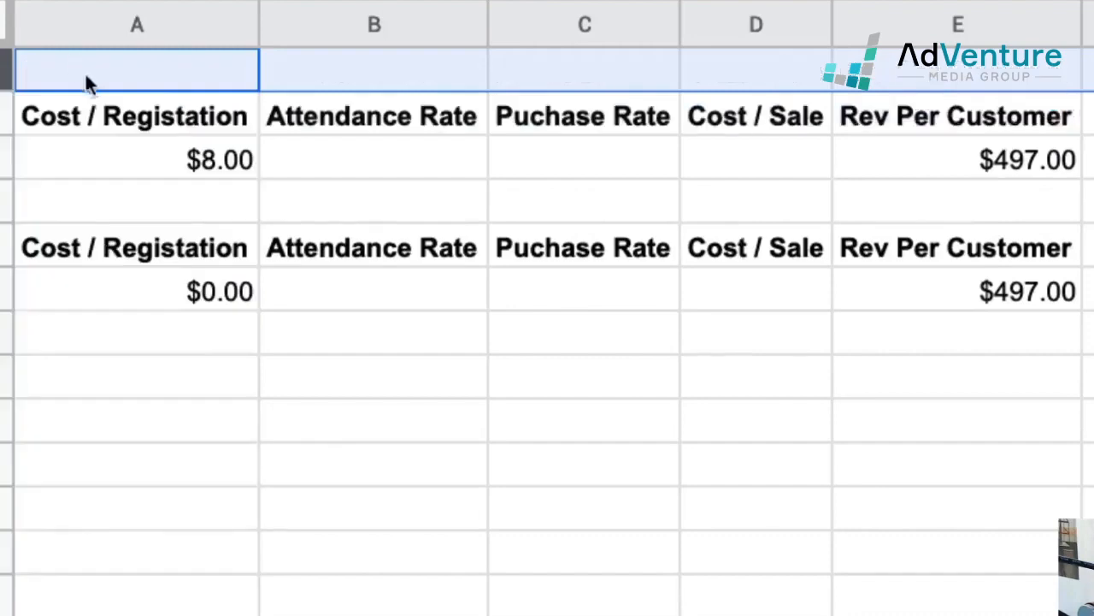
Step: Enter the title "Solving for Purchase Rate" in cell A1
{"action": "left_click", "coordinate": [82, 61]}
{"action": "type", "text": "Solving "}
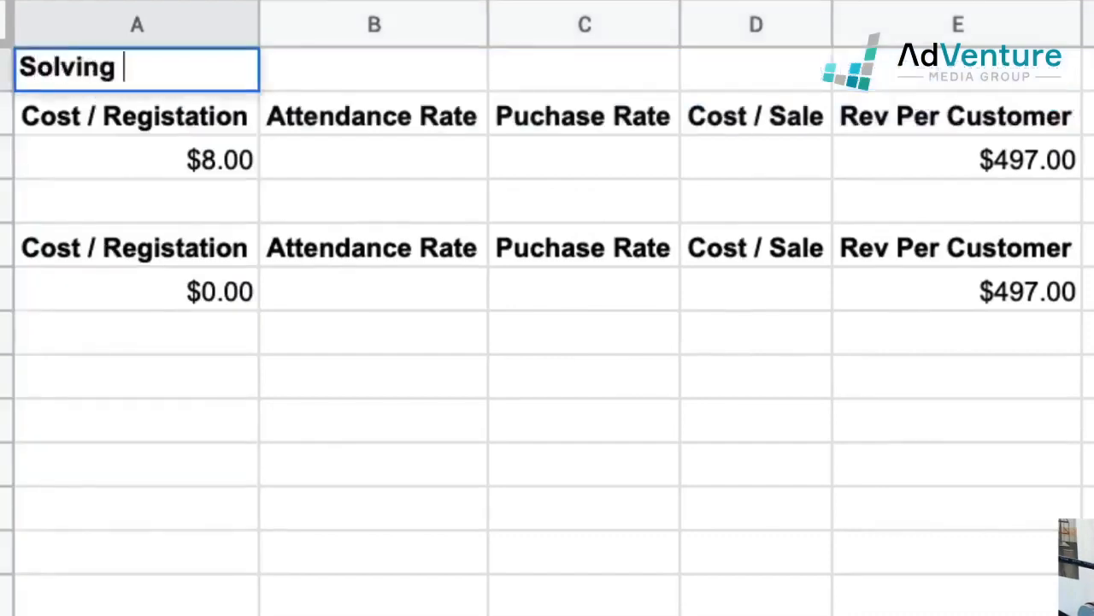
{"action": "type", "text": "for Purchas"}
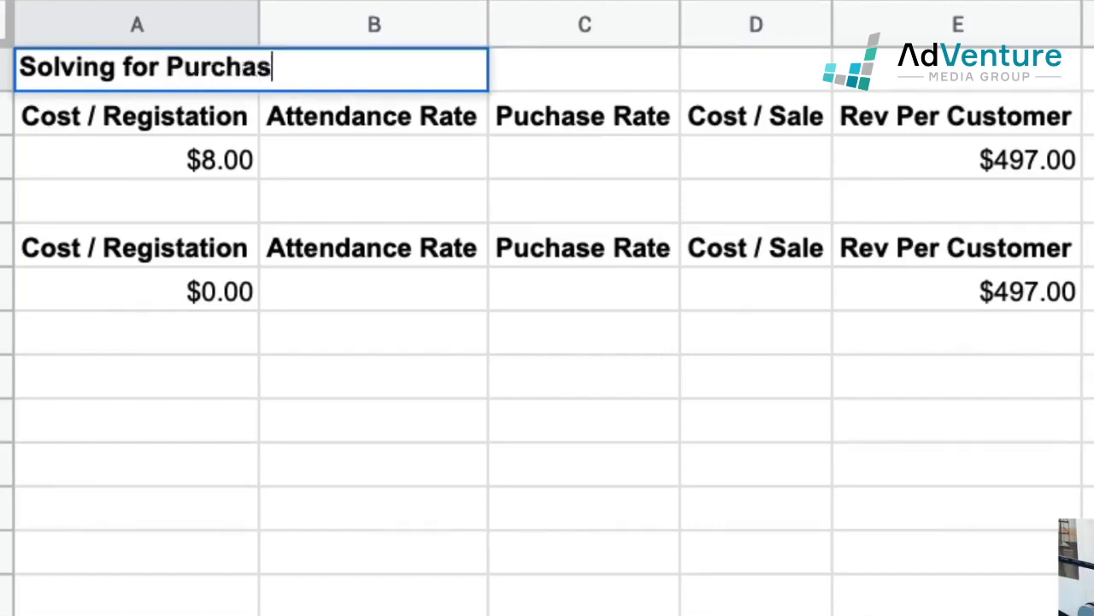
{"action": "type", "text": "e Rate"}
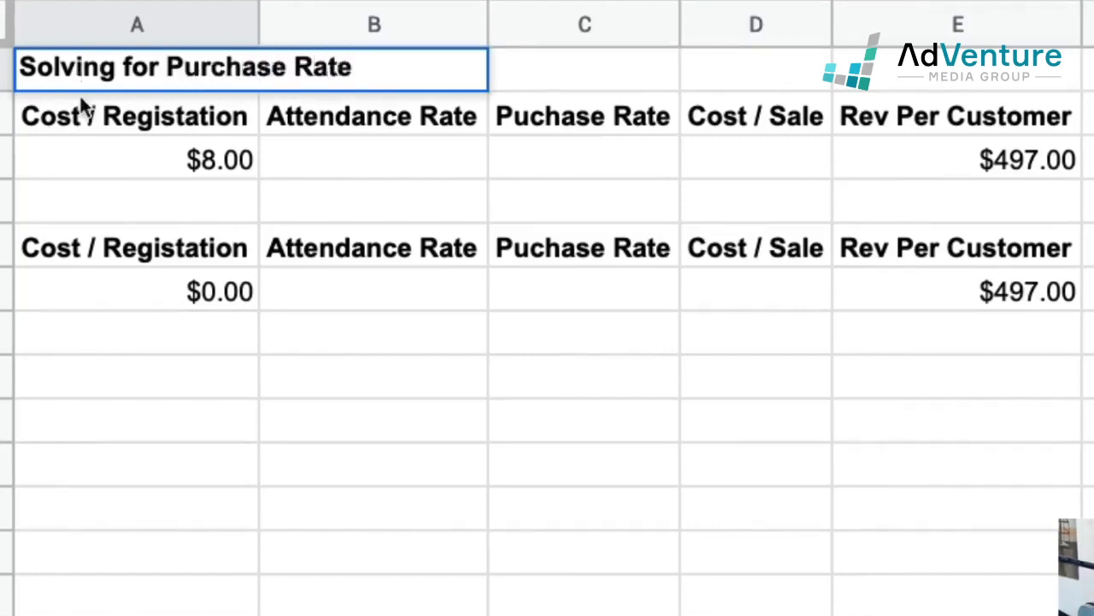
{"action": "key", "text": "Return"}
Step: Merge cells A1 and B1 so the title spans both columns
{"action": "left_click", "coordinate": [90, 79]}
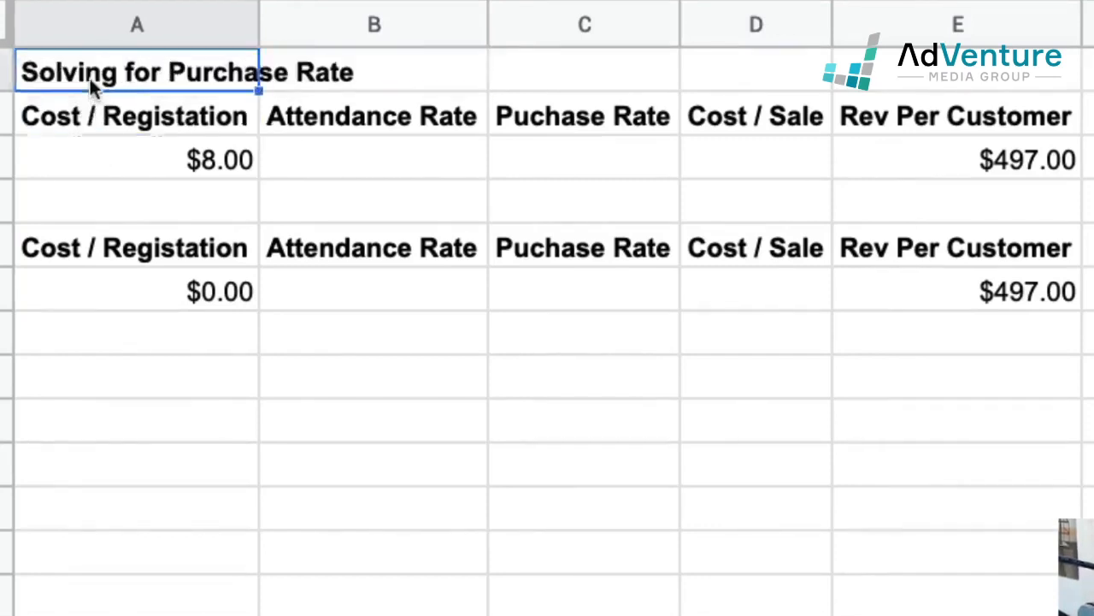
{"action": "left_click", "coordinate": [385, 75], "text": "shift"}
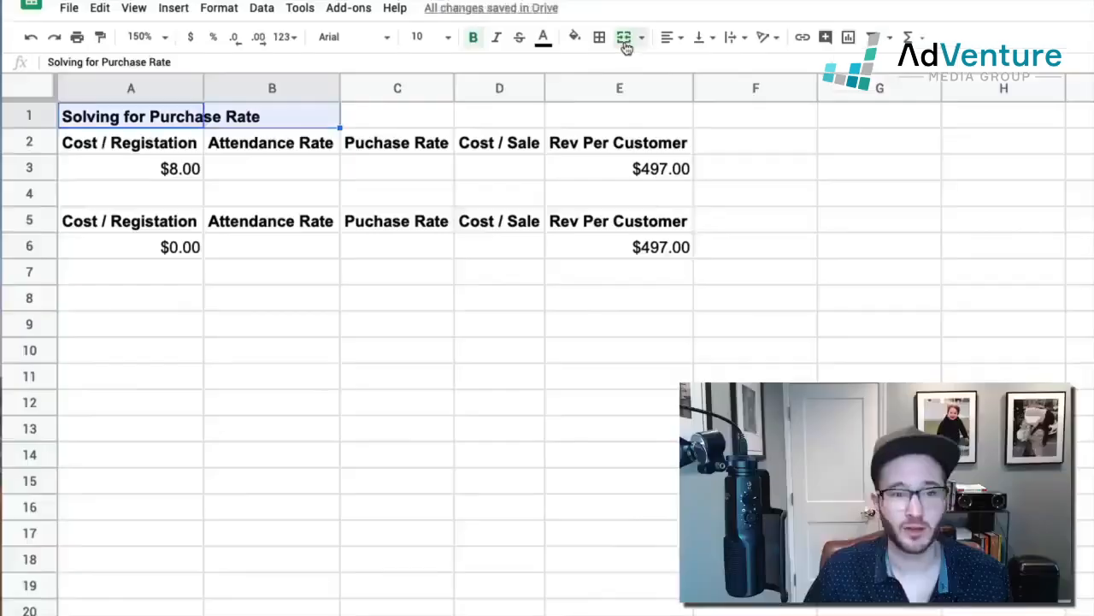
{"action": "left_click", "coordinate": [625, 40]}
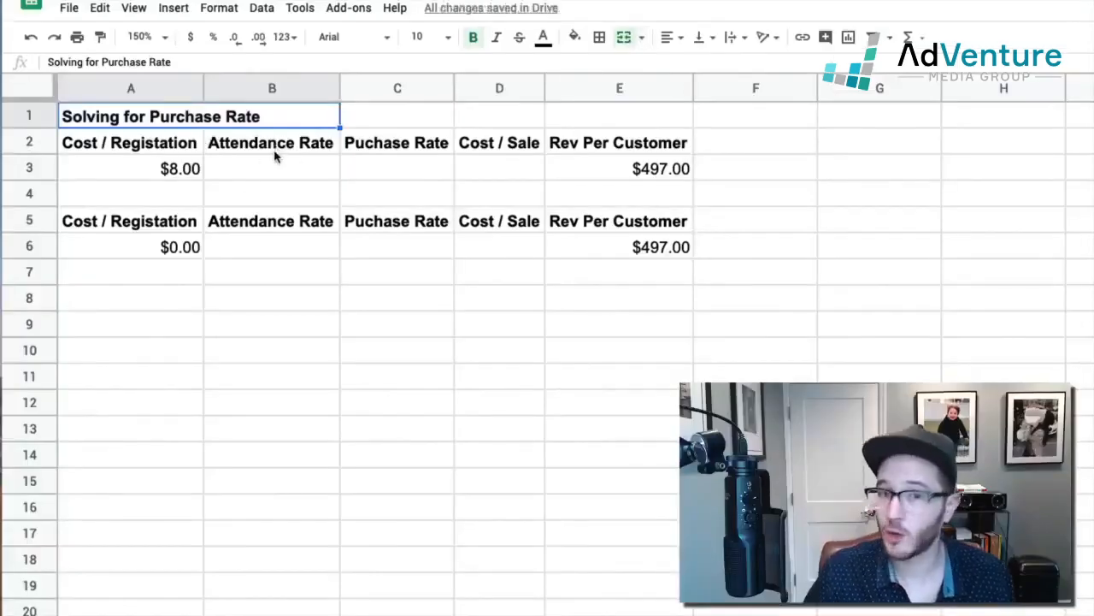
{"action": "left_click", "coordinate": [279, 170]}
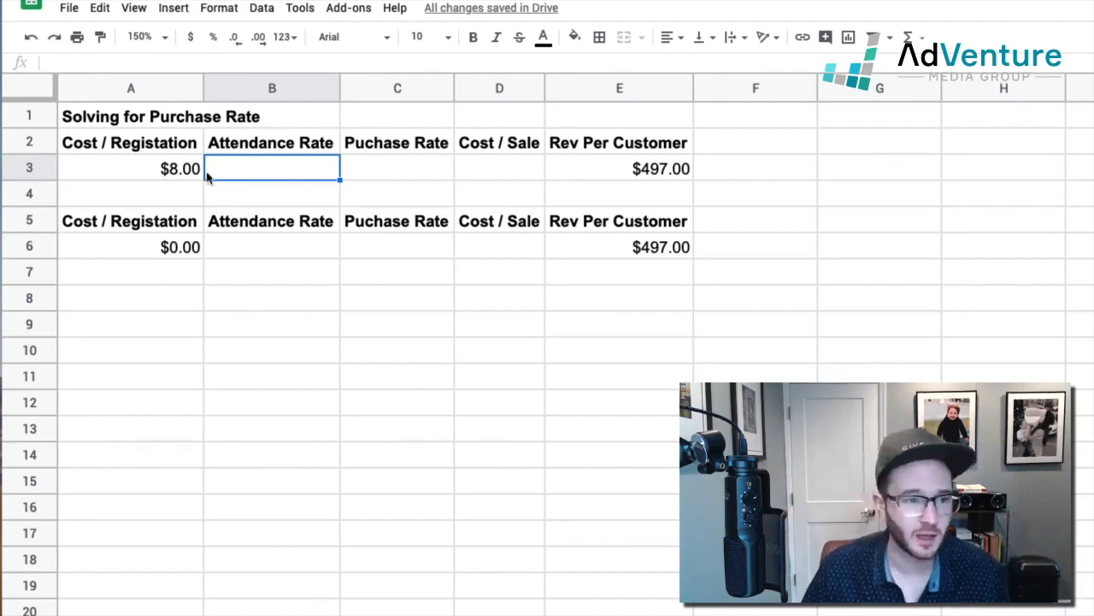
{"action": "left_click", "coordinate": [158, 176]}
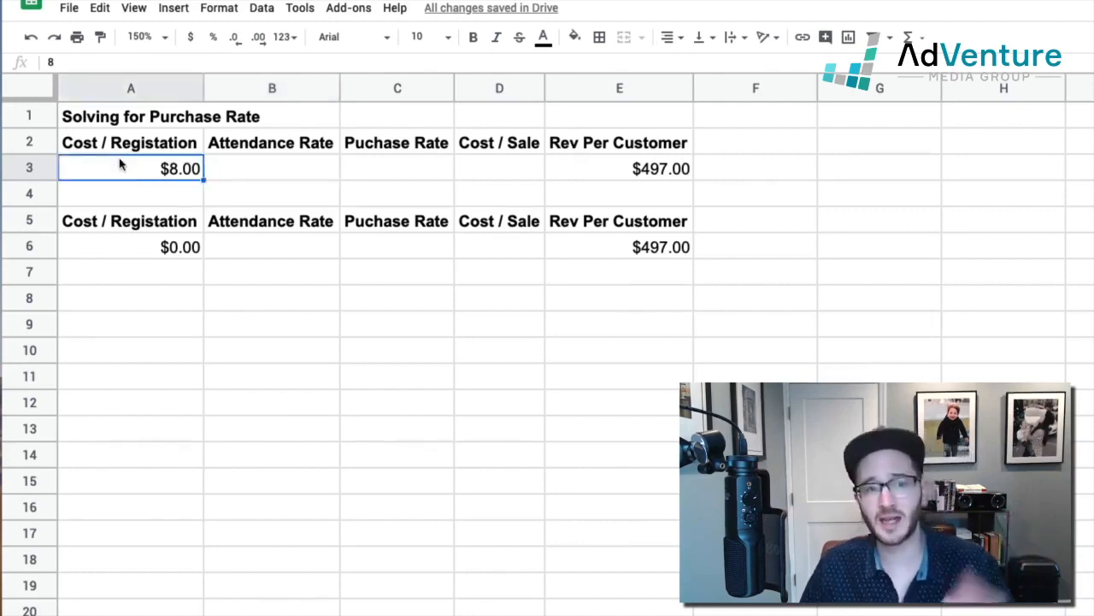
{"action": "left_click", "coordinate": [664, 175]}
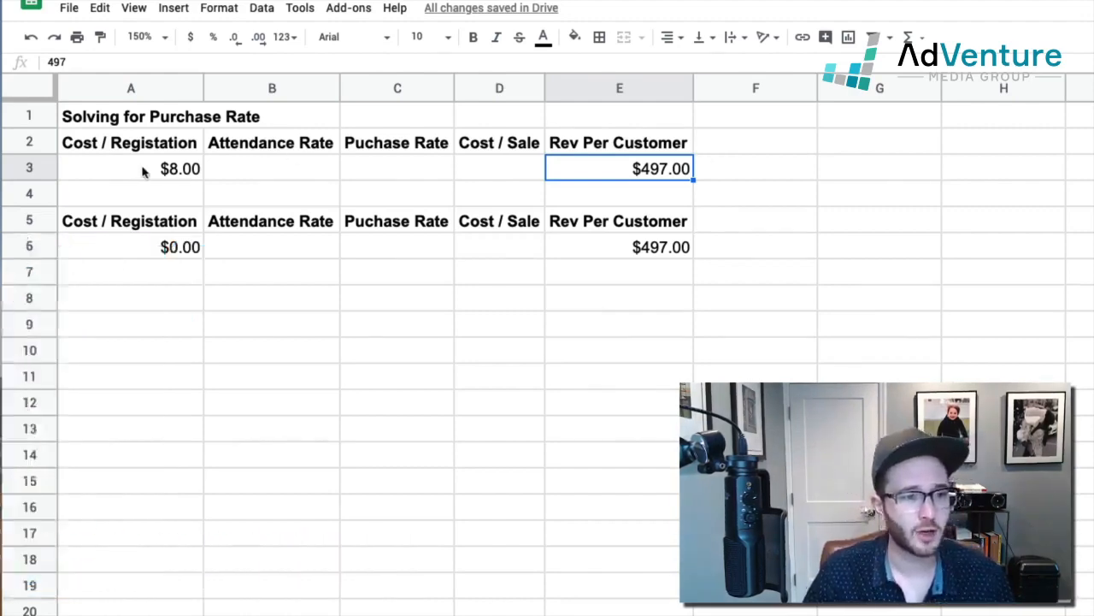
Step: Set the cost per registration in cell A3 to 19.85
{"action": "left_click", "coordinate": [141, 171]}
{"action": "double_click", "coordinate": [134, 169]}
{"action": "double_click", "coordinate": [192, 172]}
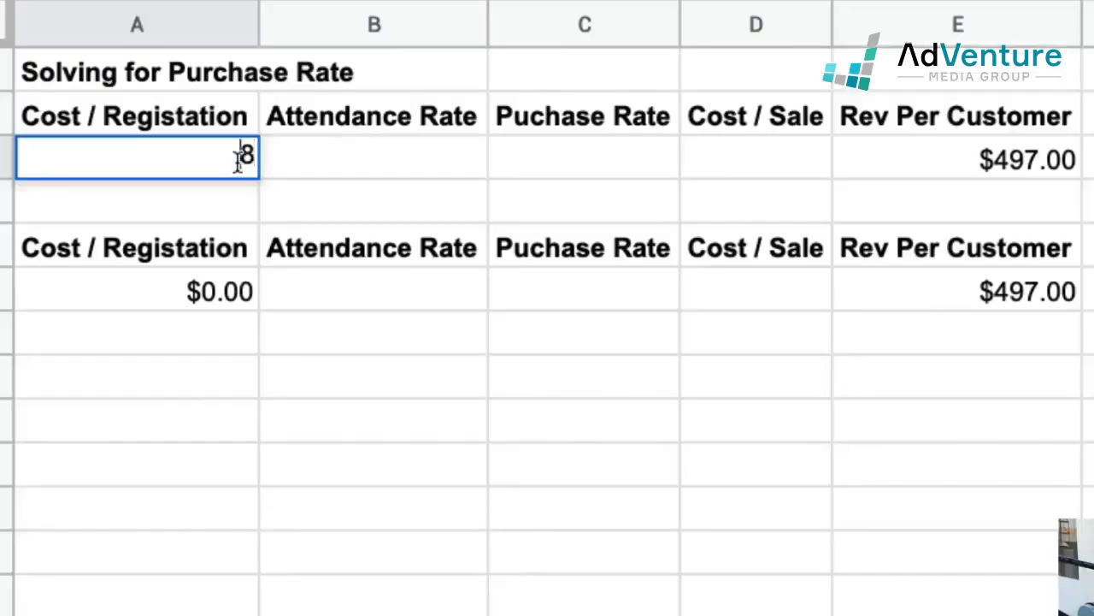
{"action": "type", "text": "19.85"}
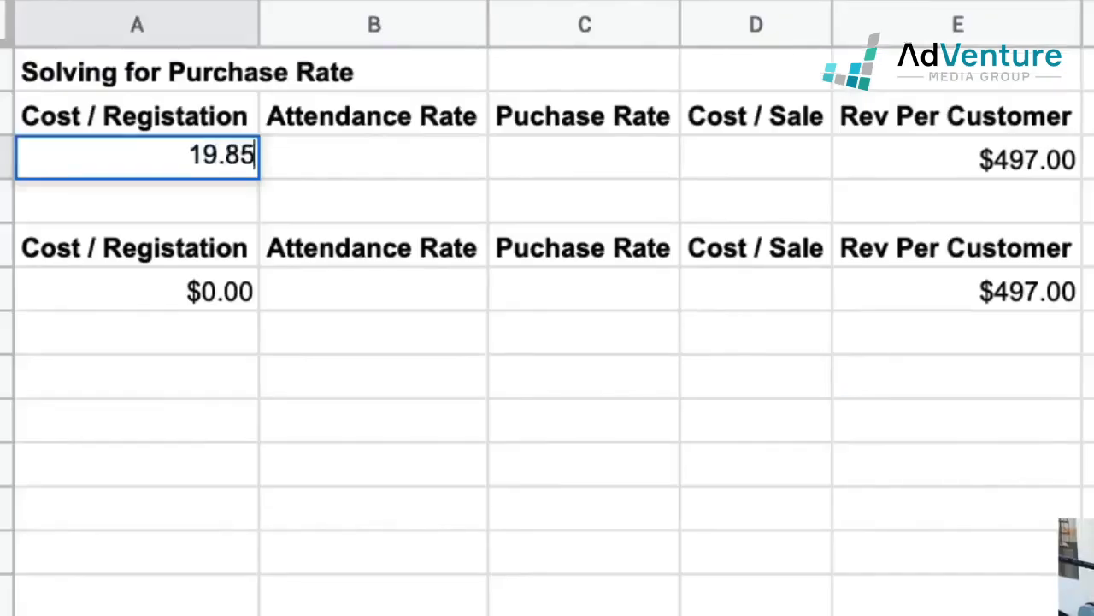
{"action": "key", "text": "Tab"}
{"action": "key", "text": "Left"}
{"action": "key", "text": "Right"}
{"action": "key", "text": "Right"}
{"action": "key", "text": "Left"}
{"action": "key", "text": "Up"}
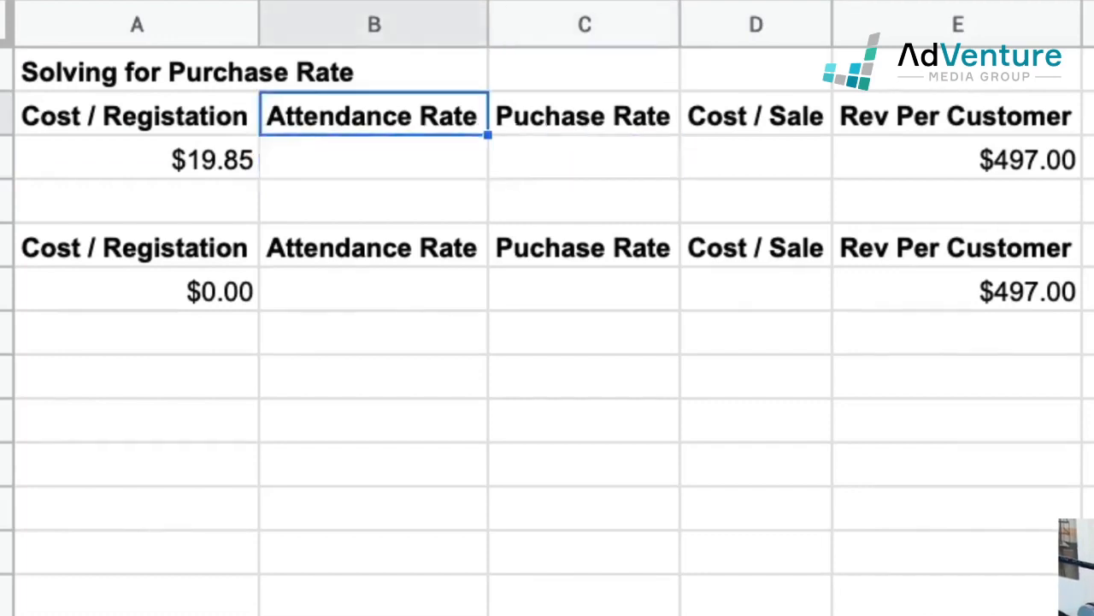
{"action": "key", "text": "Down"}
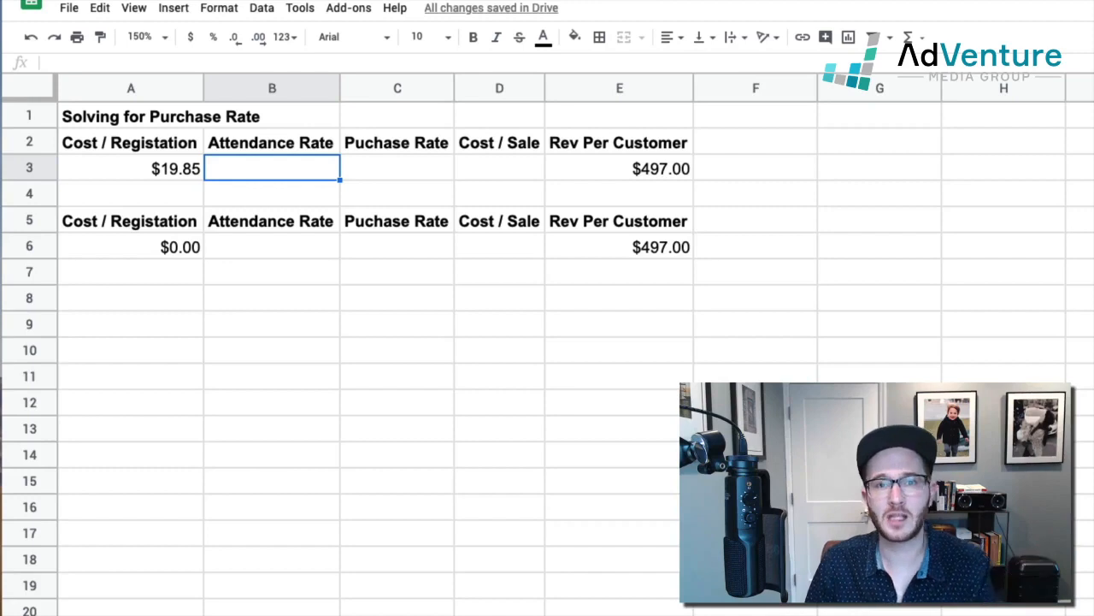
Step: Enter 497 as the cost per sale in cell D3 and format it as currency
{"action": "left_click", "coordinate": [500, 168]}
{"action": "left_click", "coordinate": [619, 168]}
{"action": "left_click", "coordinate": [500, 168]}
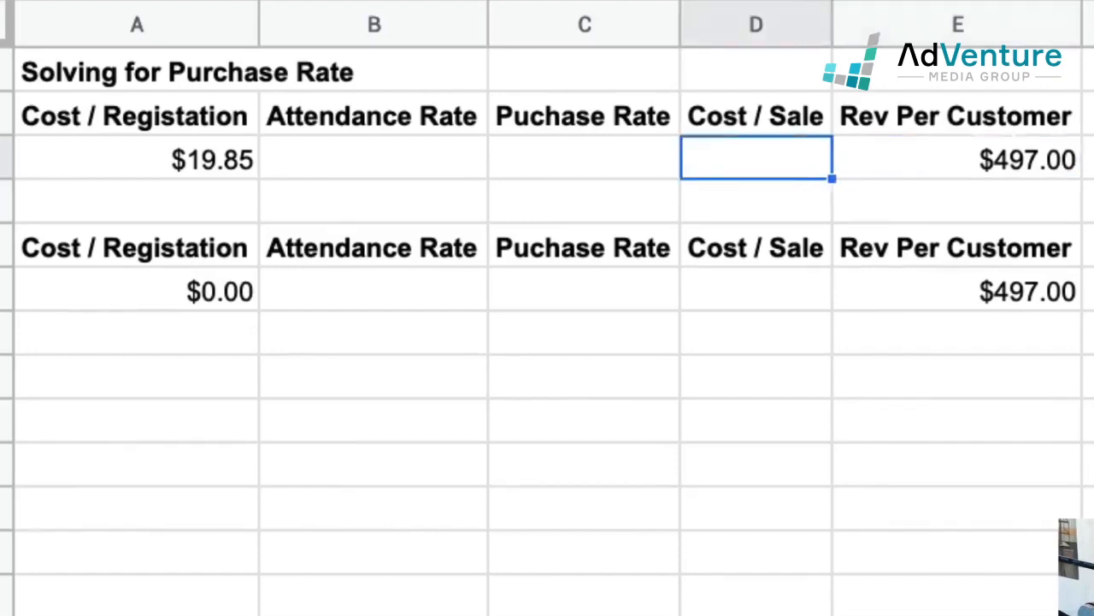
{"action": "type", "text": "497"}
{"action": "key", "text": "Tab"}
{"action": "key", "text": "Left"}
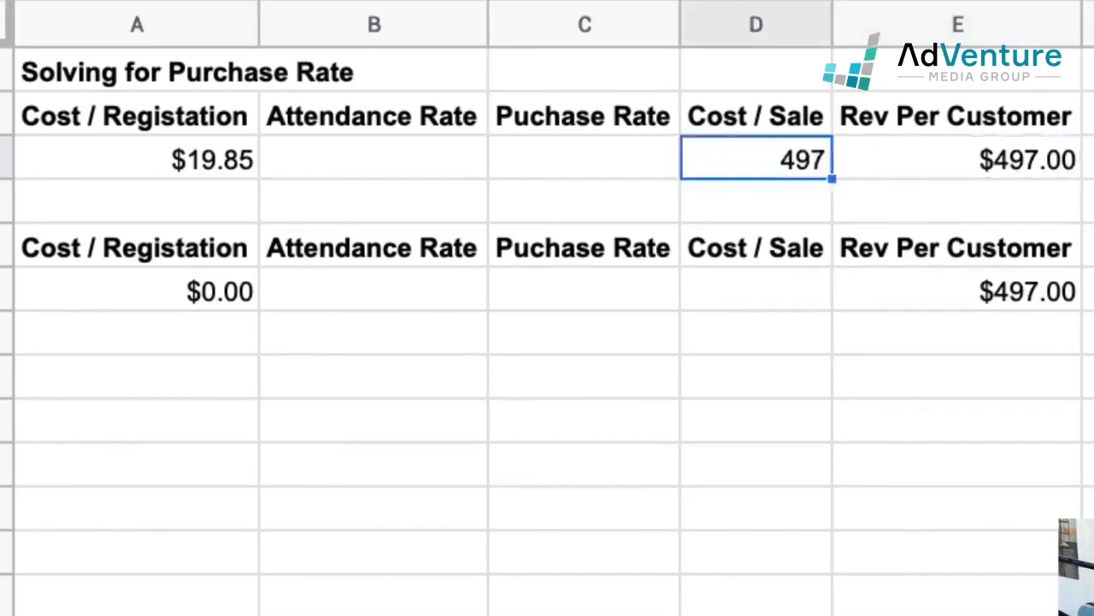
{"action": "key", "text": "ctrl+shift+4"}
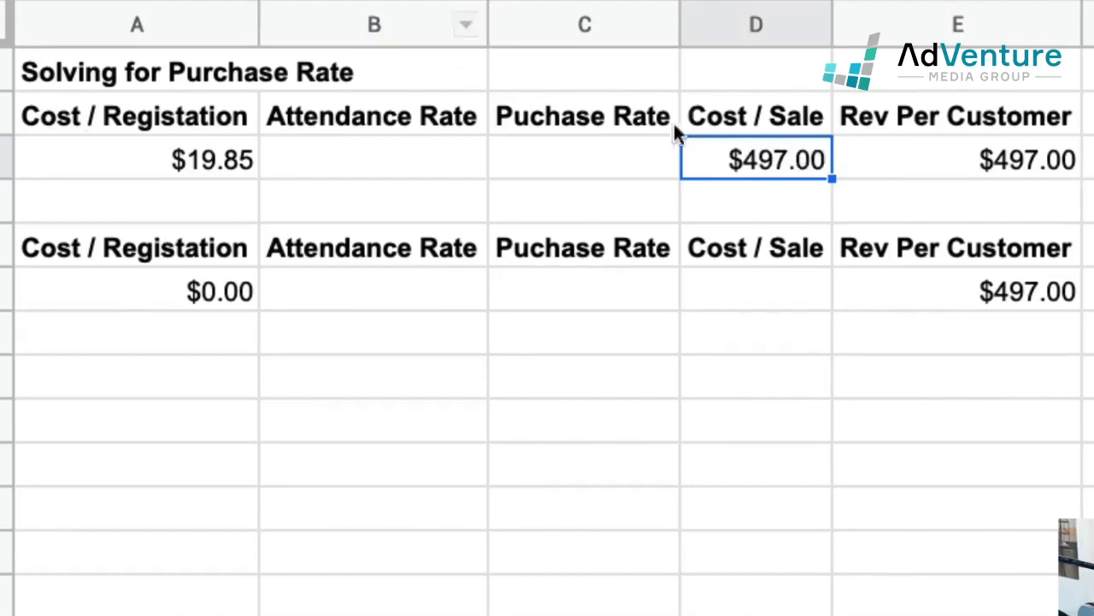
{"action": "left_click", "coordinate": [85, 156]}
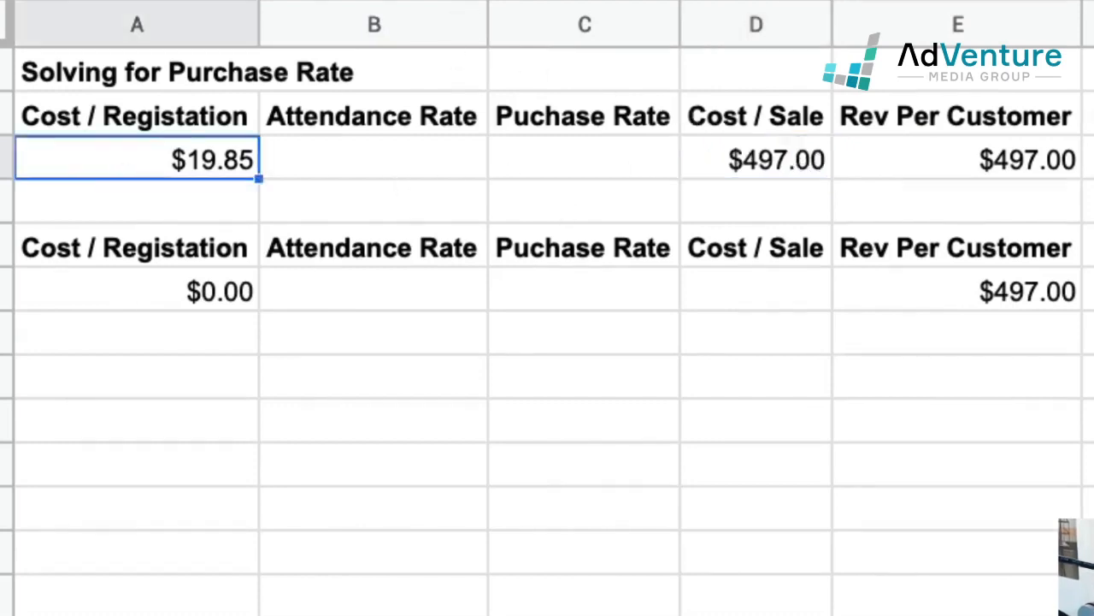
{"action": "left_click", "coordinate": [773, 166]}
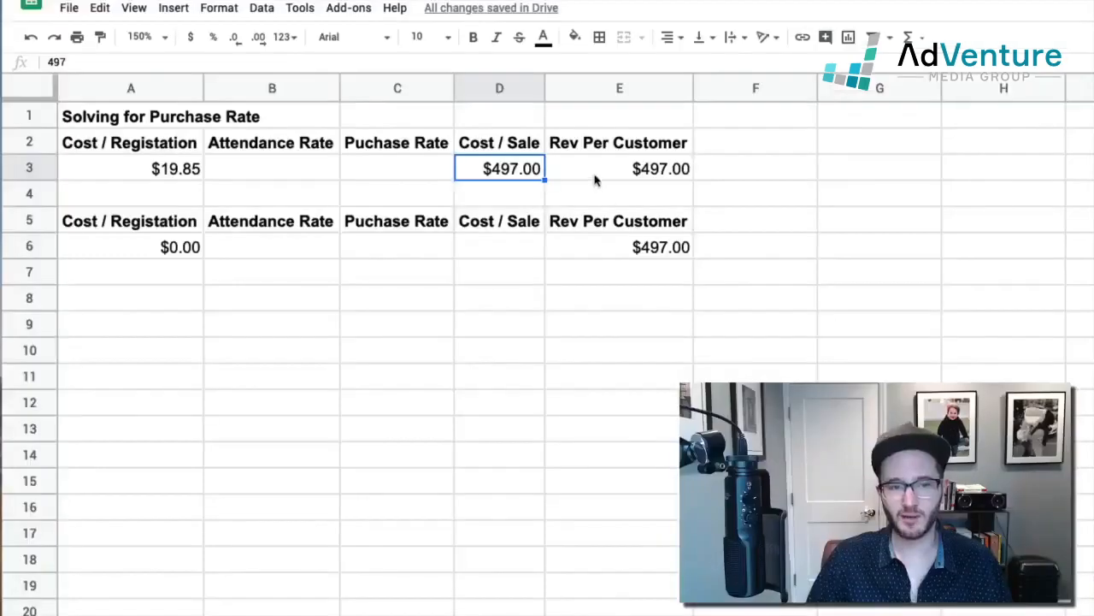
{"action": "left_click", "coordinate": [911, 166]}
{"action": "left_click", "coordinate": [757, 118]}
{"action": "left_click", "coordinate": [513, 169]}
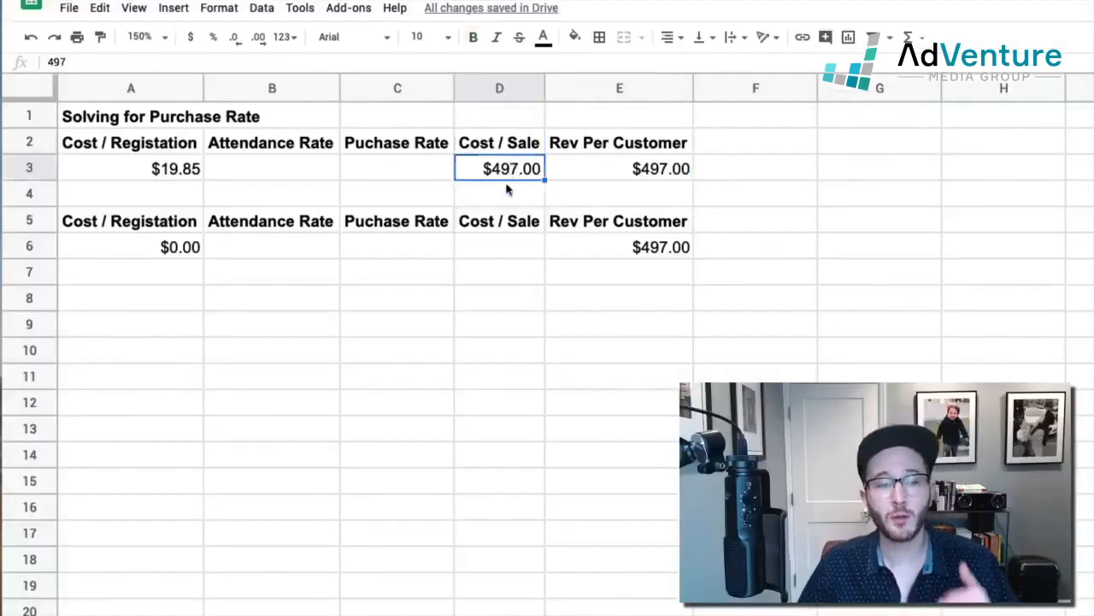
Step: Widen column C, which holds the purchase rate, slightly
{"action": "left_click", "coordinate": [402, 146]}
{"action": "left_click_drag", "start_coordinate": [454, 88], "coordinate": [476, 88]}
{"action": "left_click", "coordinate": [538, 174]}
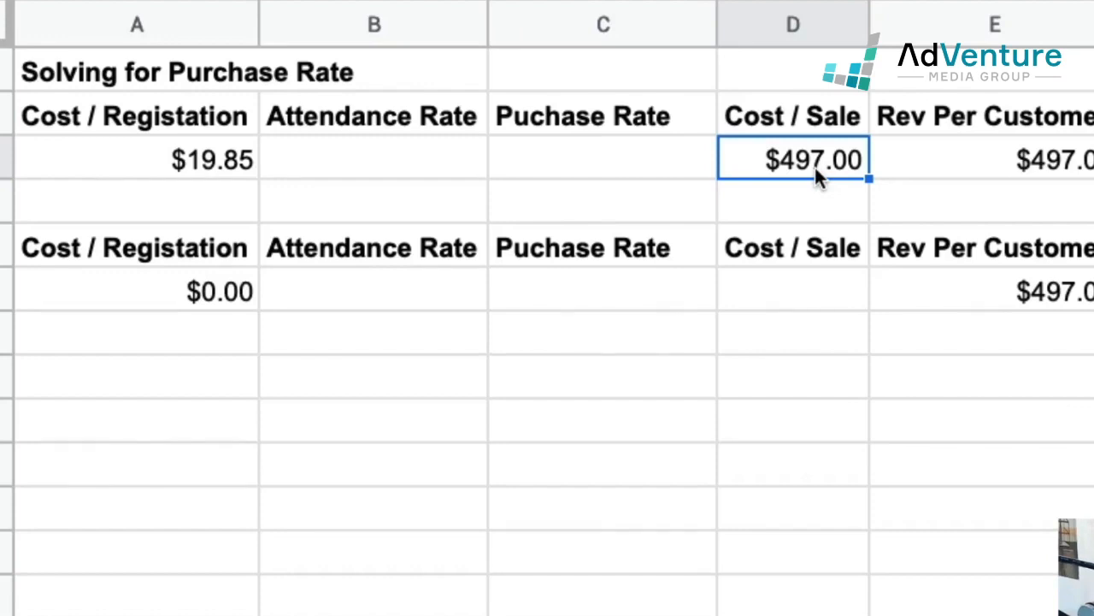
Step: Calculate the purchase rate in cell C3 with the formula =A3/D3, dividing cost per registration by cost per sale
{"action": "left_click", "coordinate": [1065, 164]}
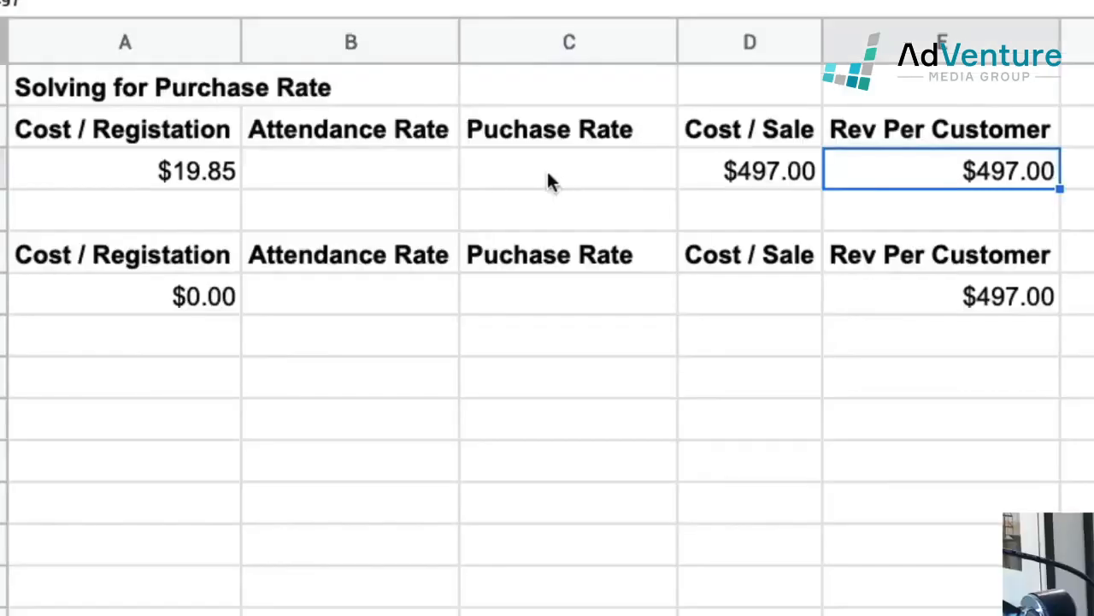
{"action": "key", "text": "Left"}
{"action": "key", "text": "Left"}
{"action": "key", "text": "Left"}
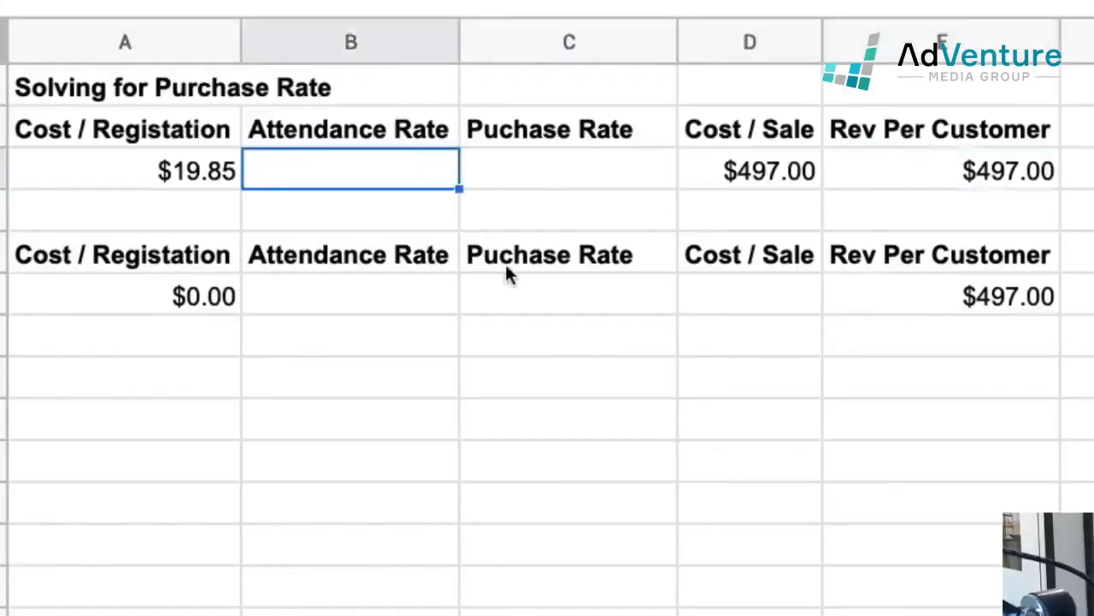
{"action": "left_click", "coordinate": [542, 186]}
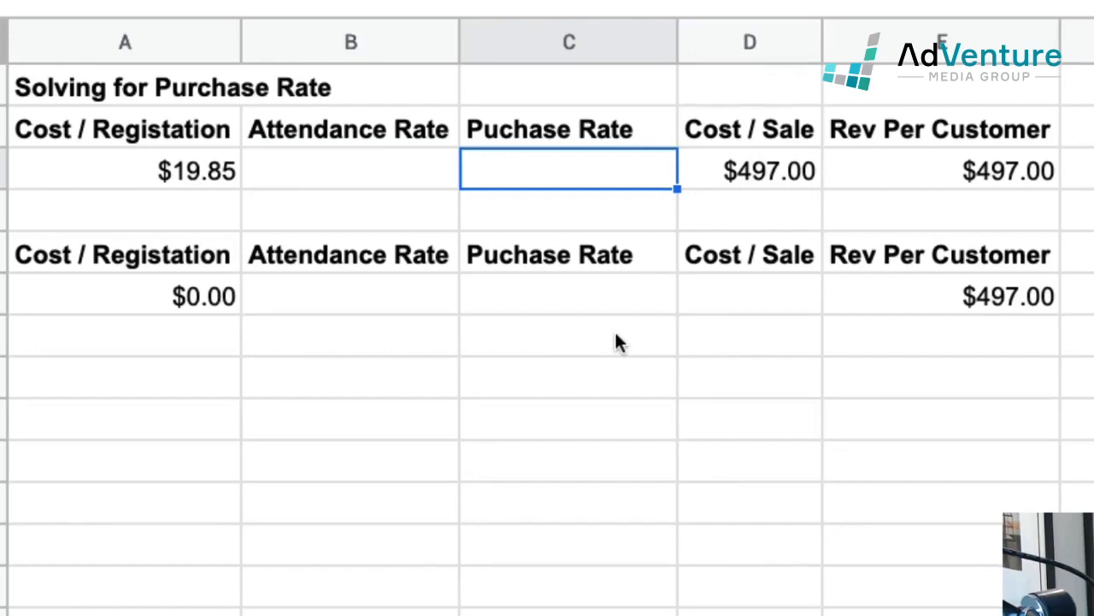
{"action": "type", "text": "="}
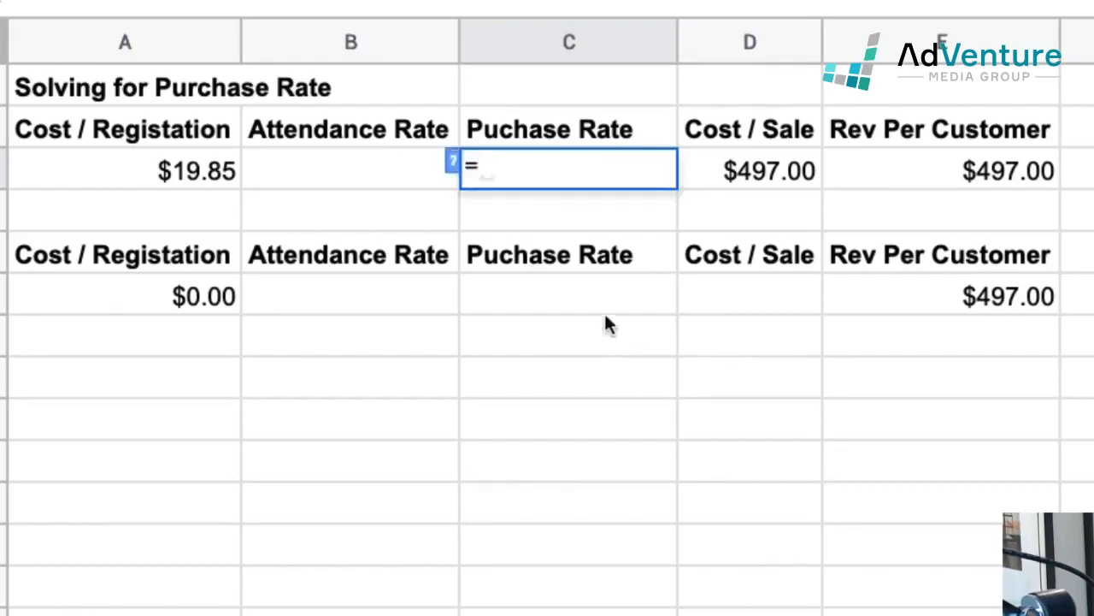
{"action": "left_click", "coordinate": [183, 171]}
{"action": "type", "text": "/"}
{"action": "left_click", "coordinate": [721, 174]}
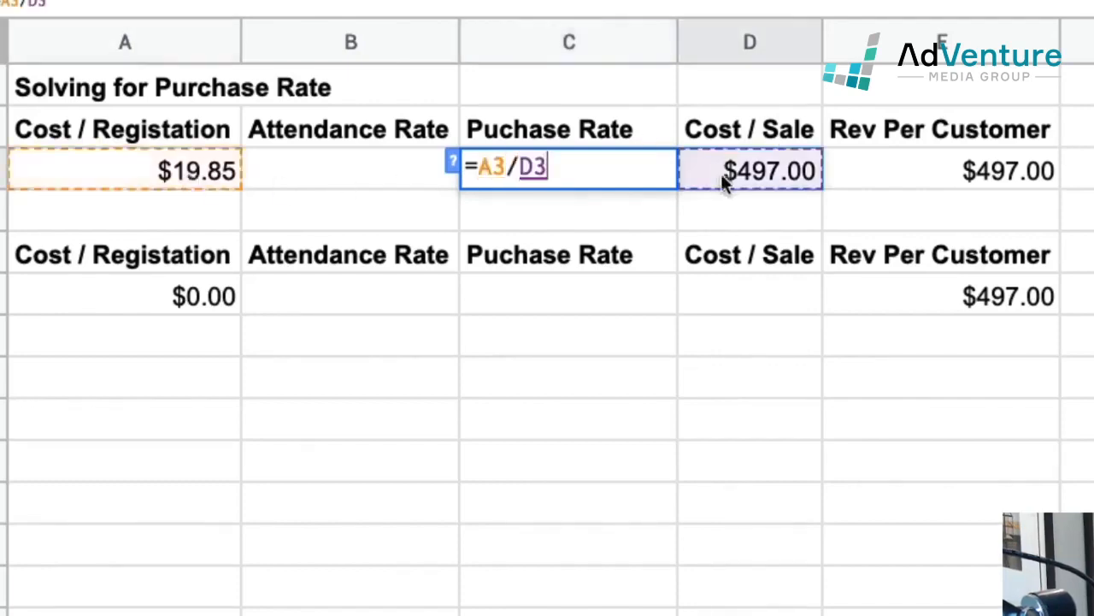
{"action": "key", "text": "Return"}
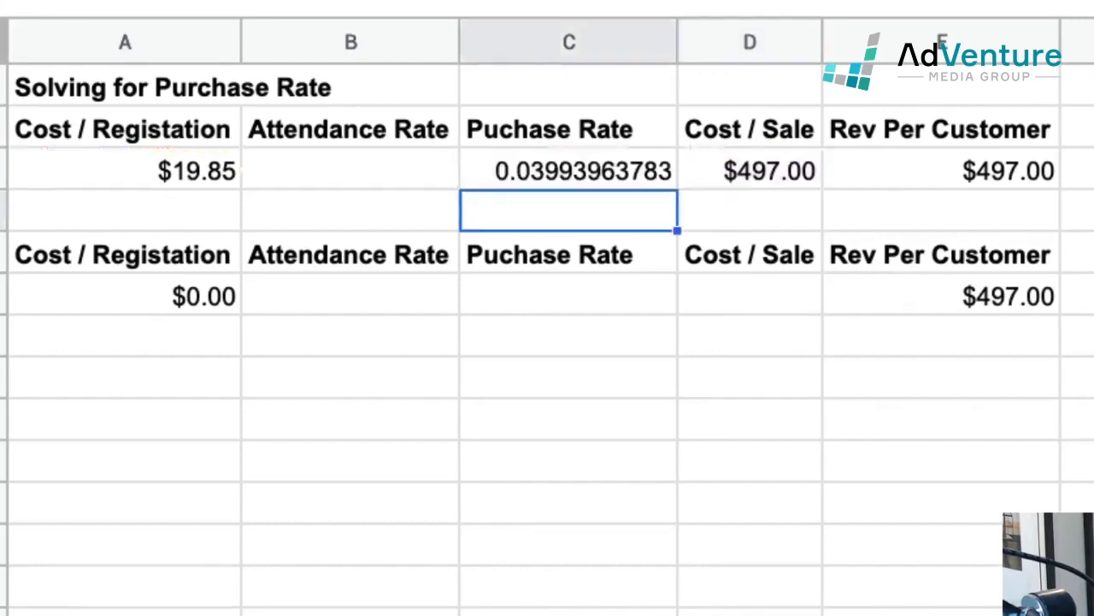
Step: Format the purchase rate in cell C3 as a percentage with one decimal place
{"action": "left_click", "coordinate": [569, 170]}
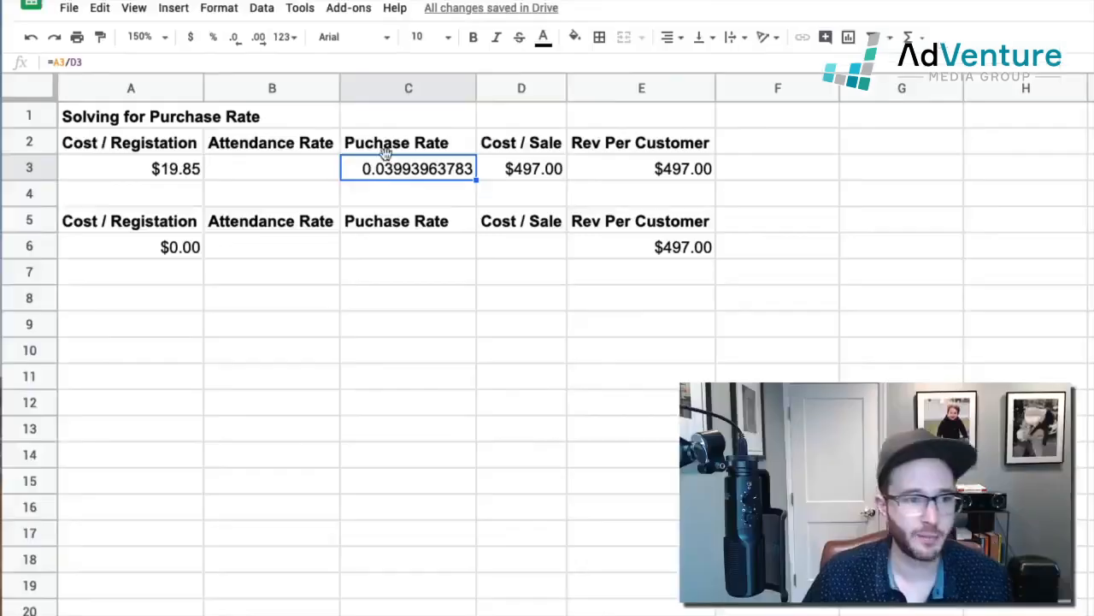
{"action": "left_click", "coordinate": [214, 41]}
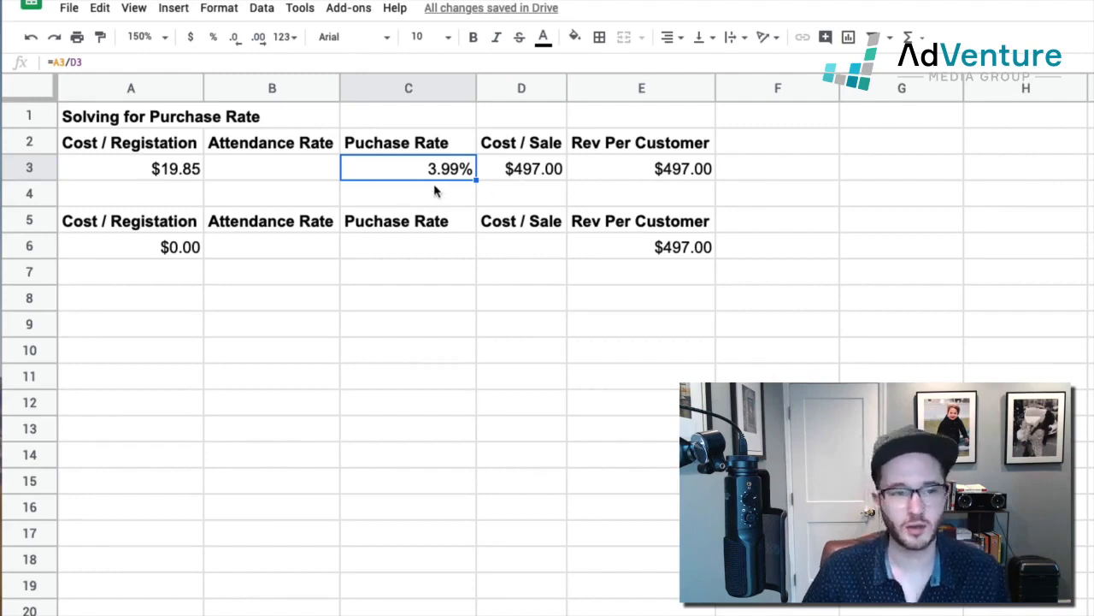
{"action": "left_click", "coordinate": [506, 172]}
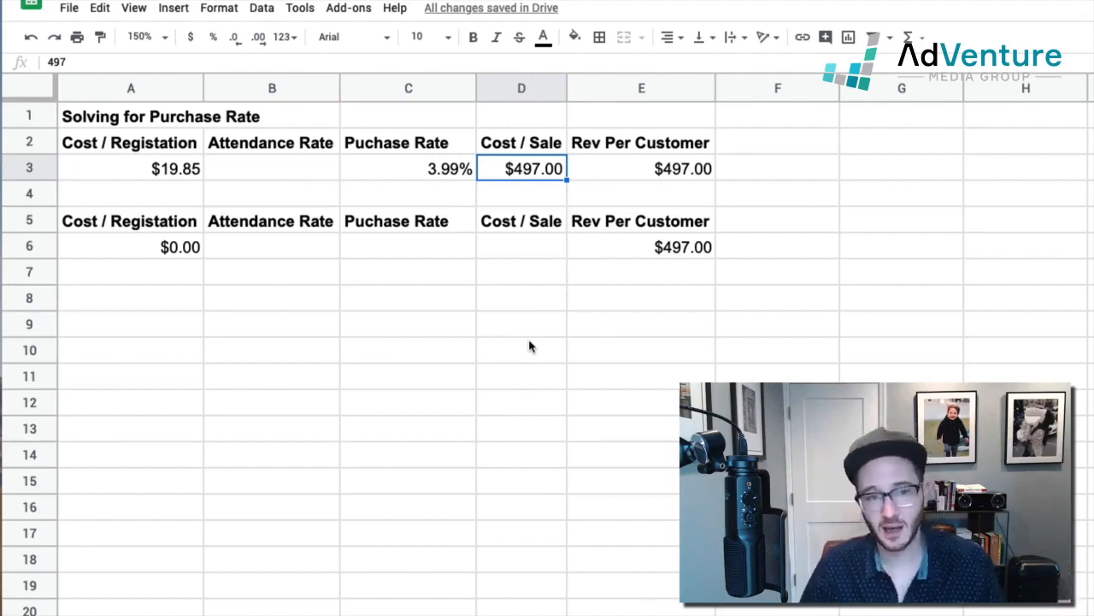
{"action": "left_click", "coordinate": [584, 177]}
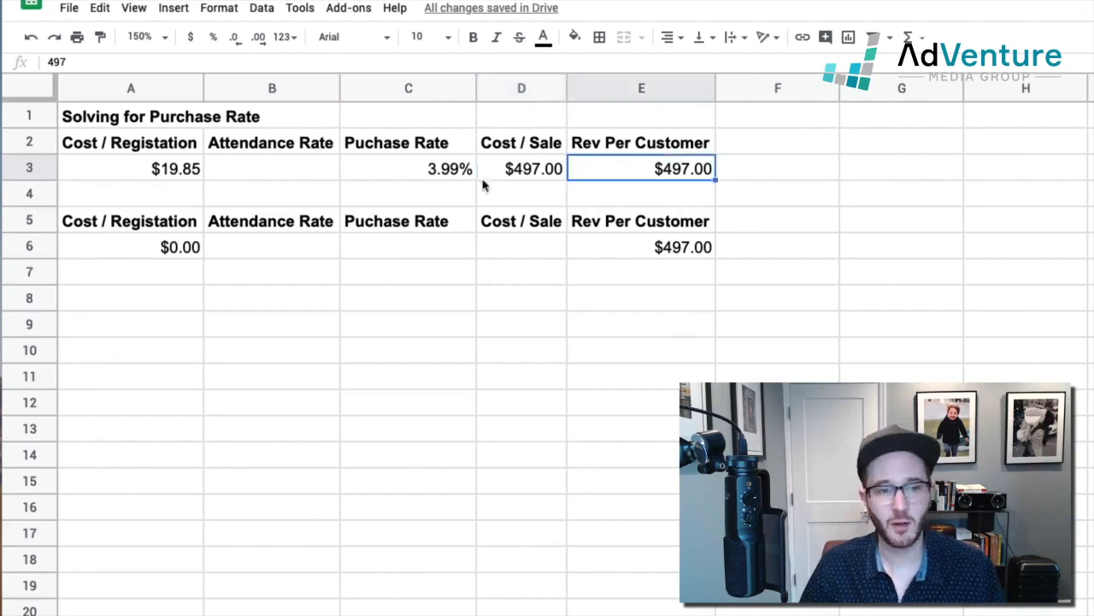
{"action": "left_click", "coordinate": [459, 180]}
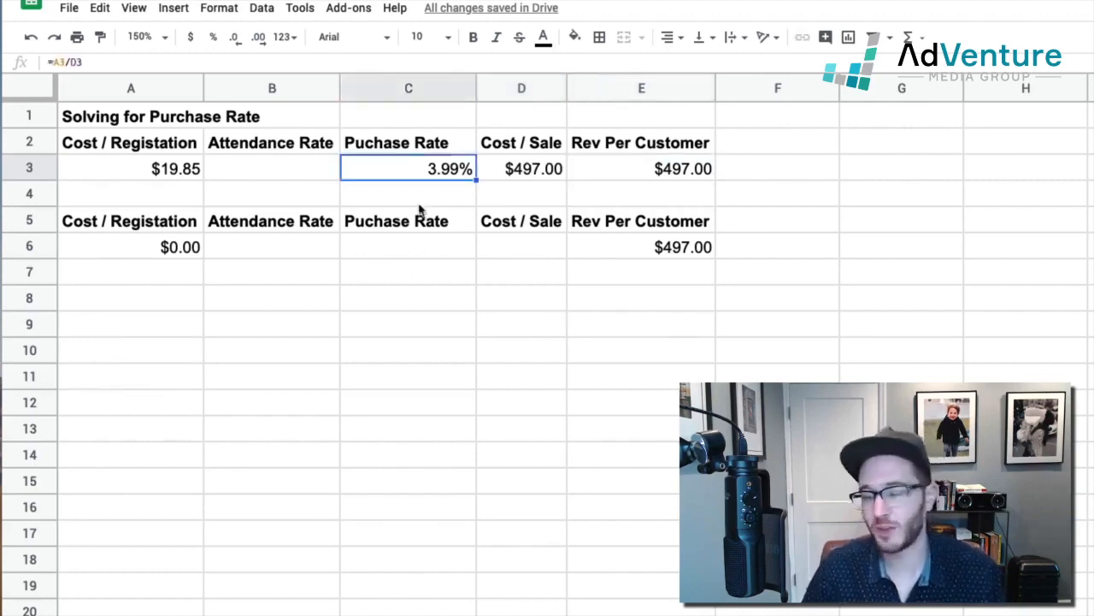
{"action": "left_click", "coordinate": [235, 38]}
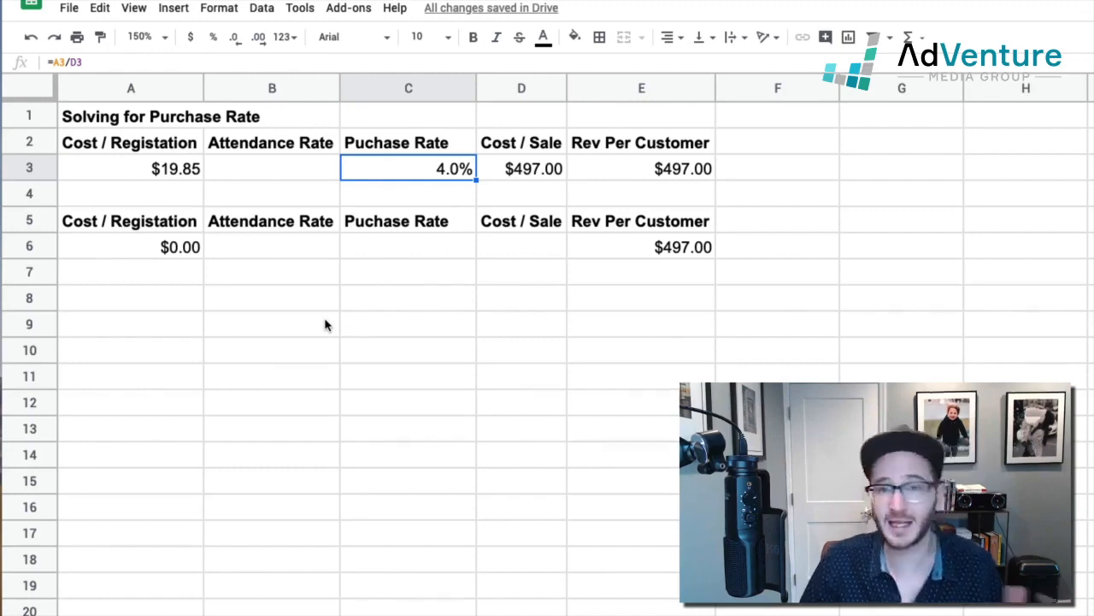
Step: Inspect the purchase rate formula in cell C3 and the cells it refers to
{"action": "double_click", "coordinate": [423, 170]}
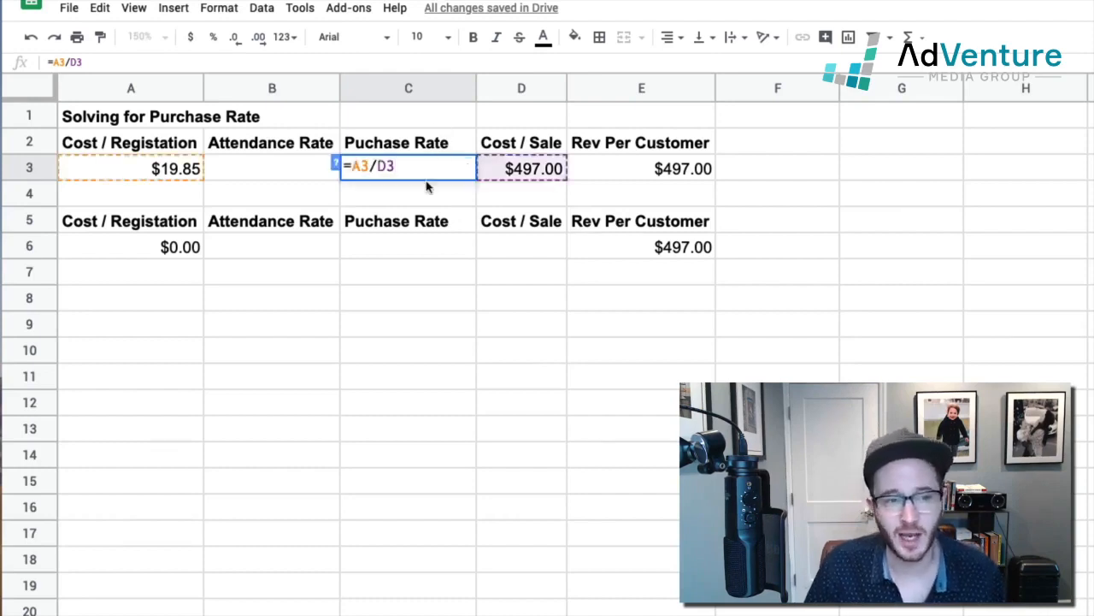
{"action": "key", "text": "Return"}
{"action": "left_click", "coordinate": [419, 170]}
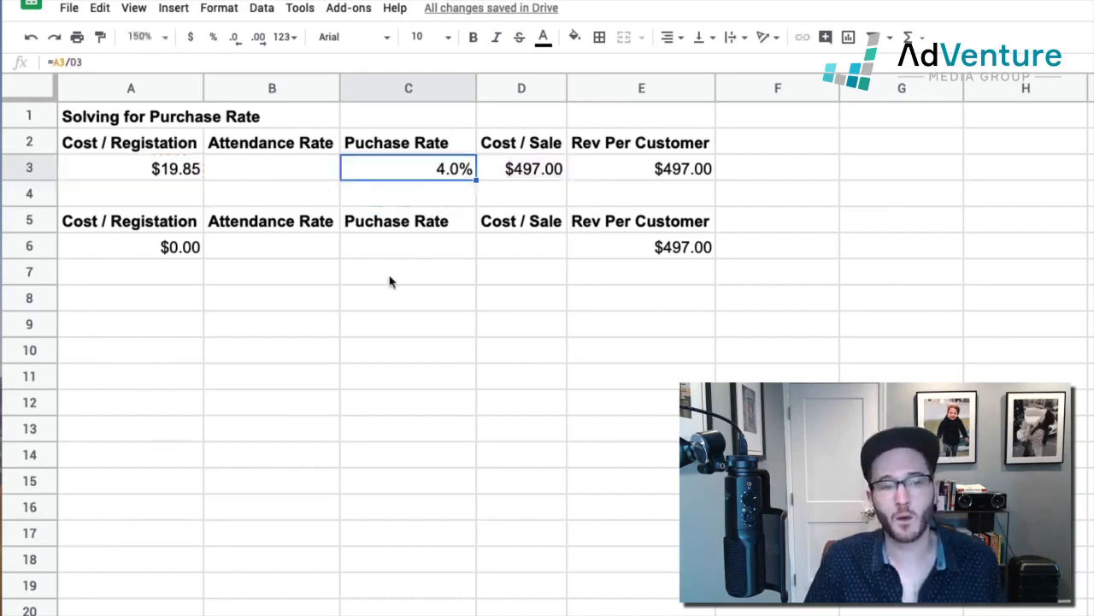
Step: Enter 80% as the attendance rate in cell B3
{"action": "left_click", "coordinate": [268, 169]}
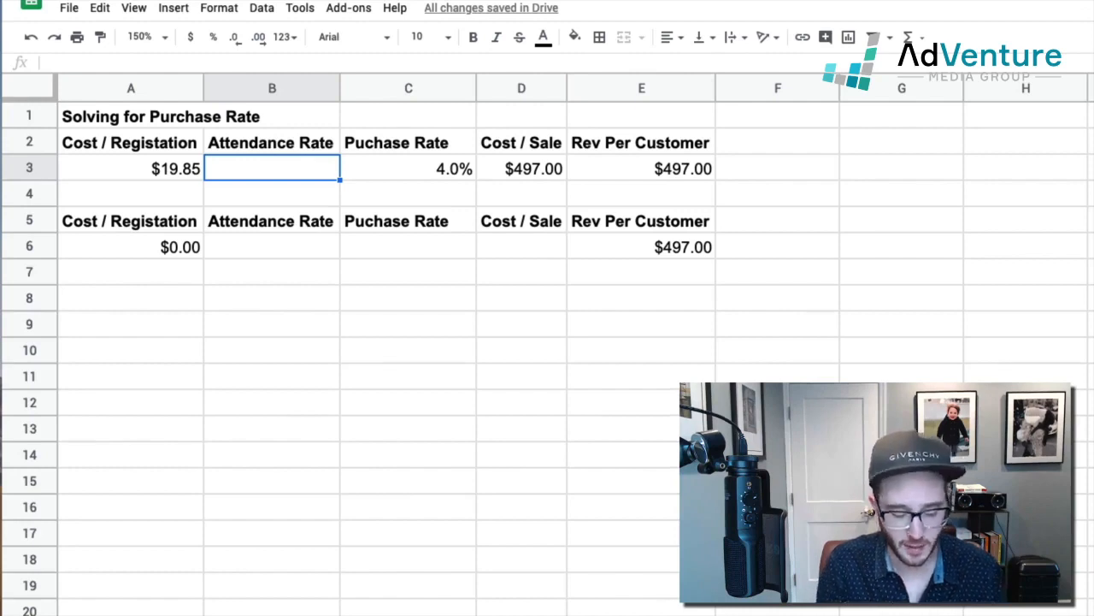
{"action": "type", "text": "80%"}
{"action": "key", "text": "Return"}
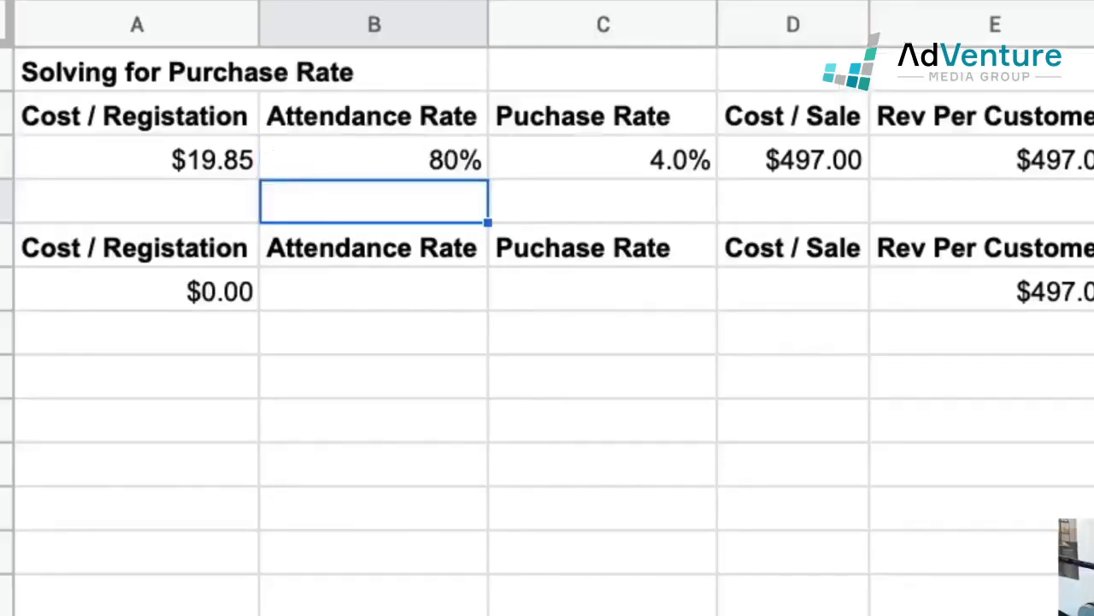
{"action": "left_click", "coordinate": [457, 158]}
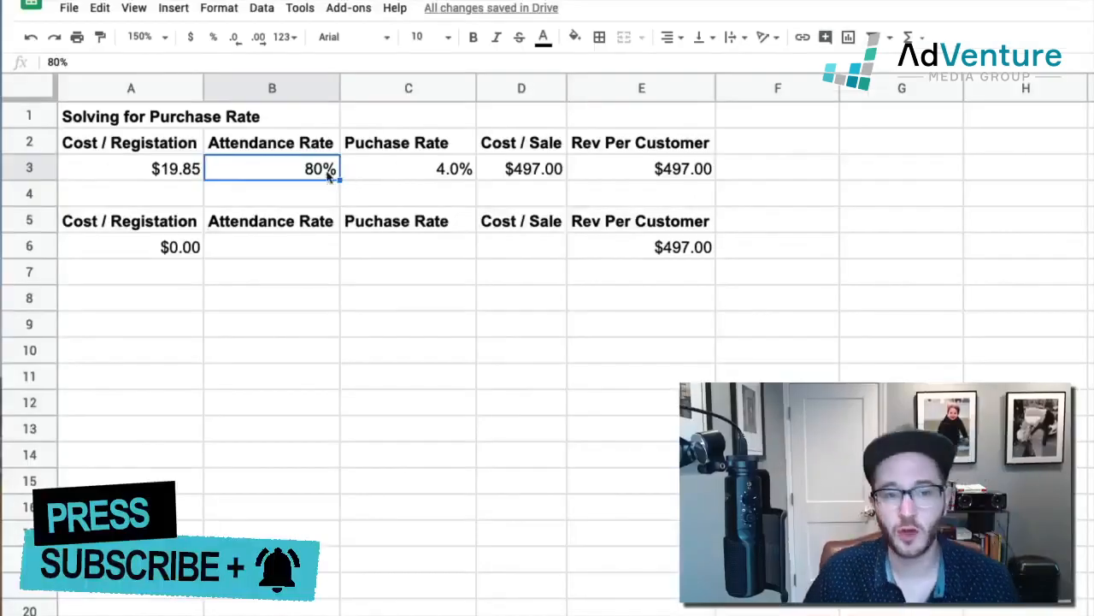
{"action": "left_click", "coordinate": [119, 176]}
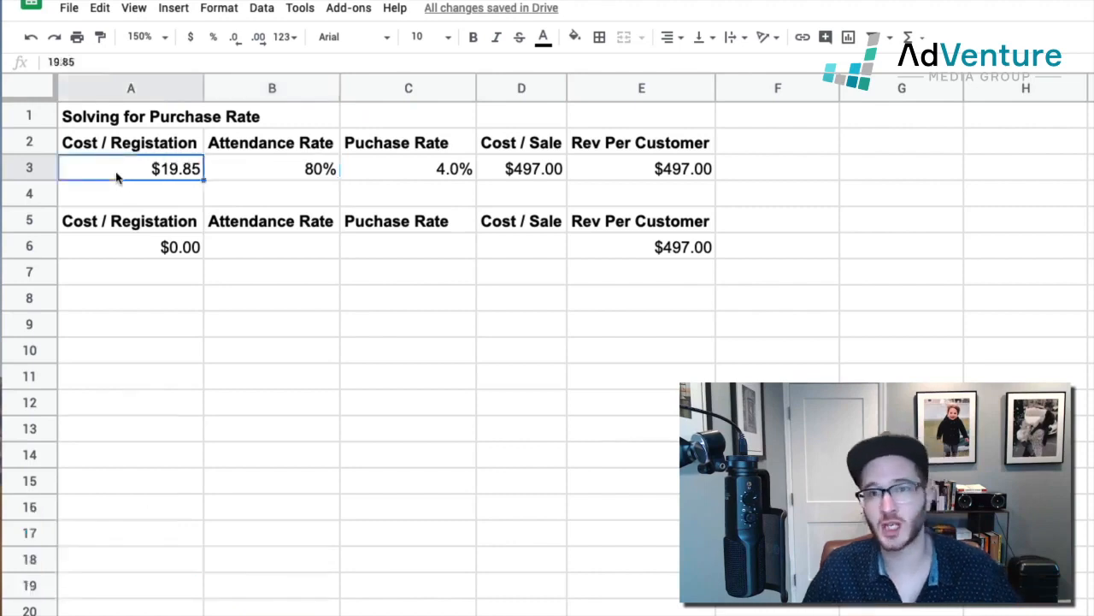
{"action": "left_click", "coordinate": [286, 152]}
{"action": "left_click", "coordinate": [229, 175]}
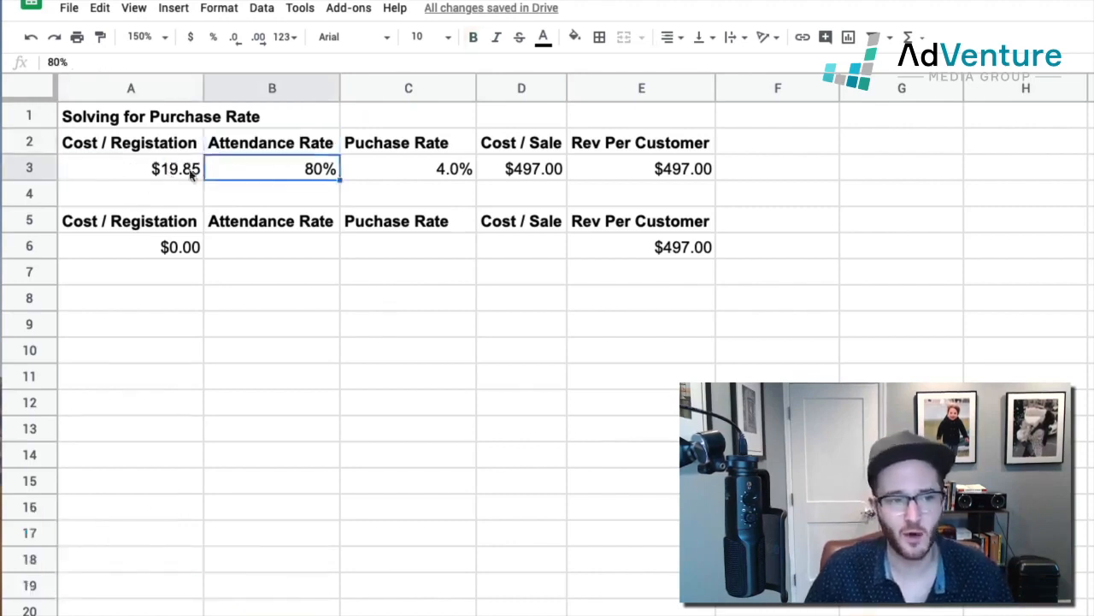
{"action": "left_click_drag", "start_coordinate": [167, 176], "coordinate": [282, 182]}
{"action": "left_click", "coordinate": [94, 173]}
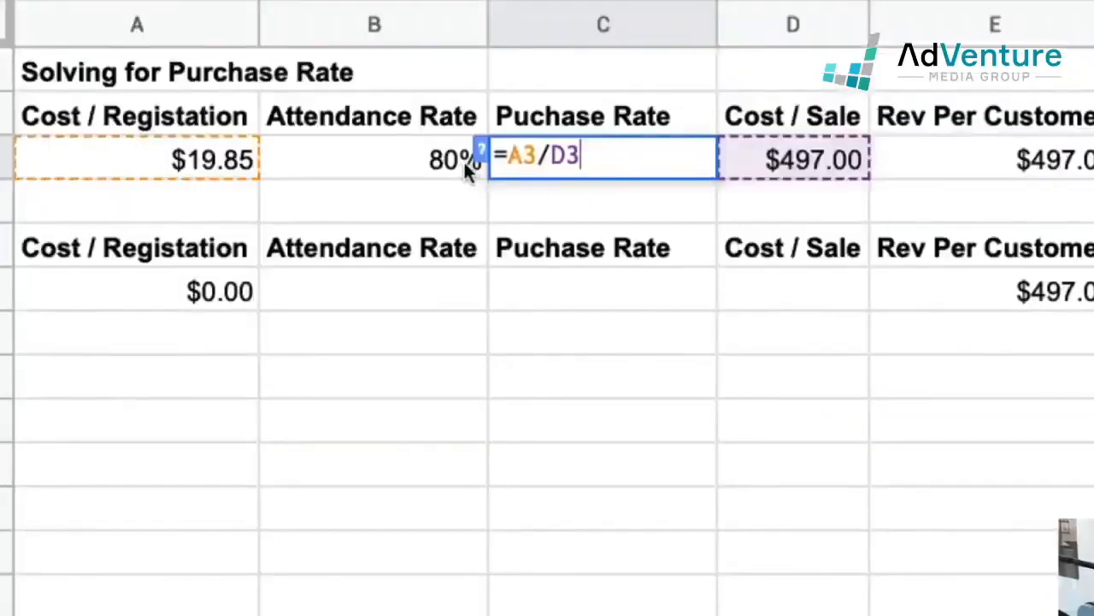
Step: Extend the purchase rate formula in cell C3 to =A3/D3/B3, dividing it by the attendance rate
{"action": "type", "text": "/"}
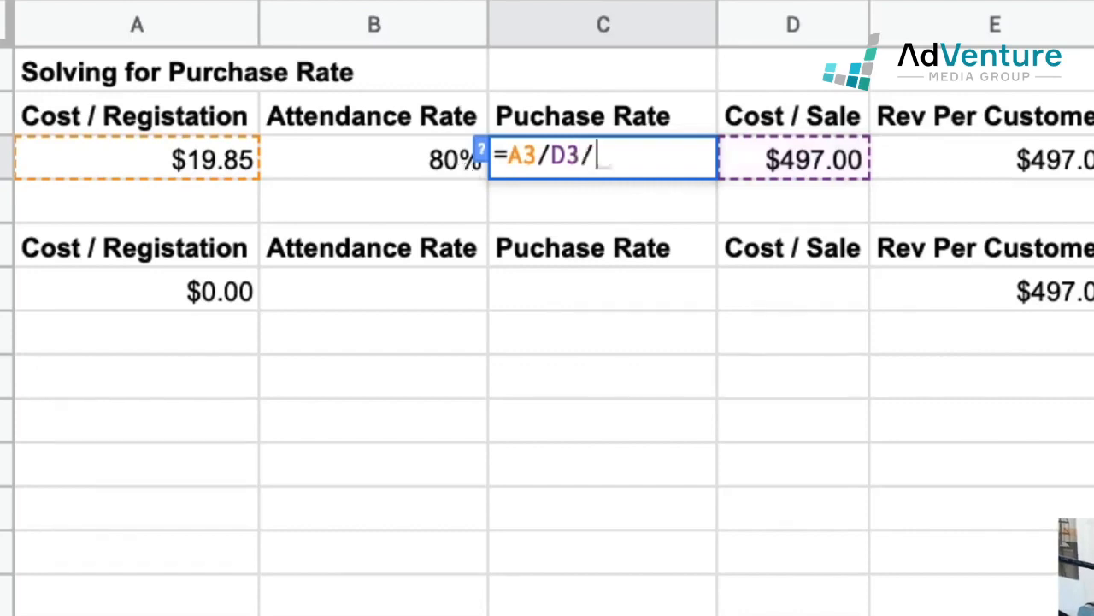
{"action": "left_click", "coordinate": [440, 158]}
{"action": "key", "text": "Return"}
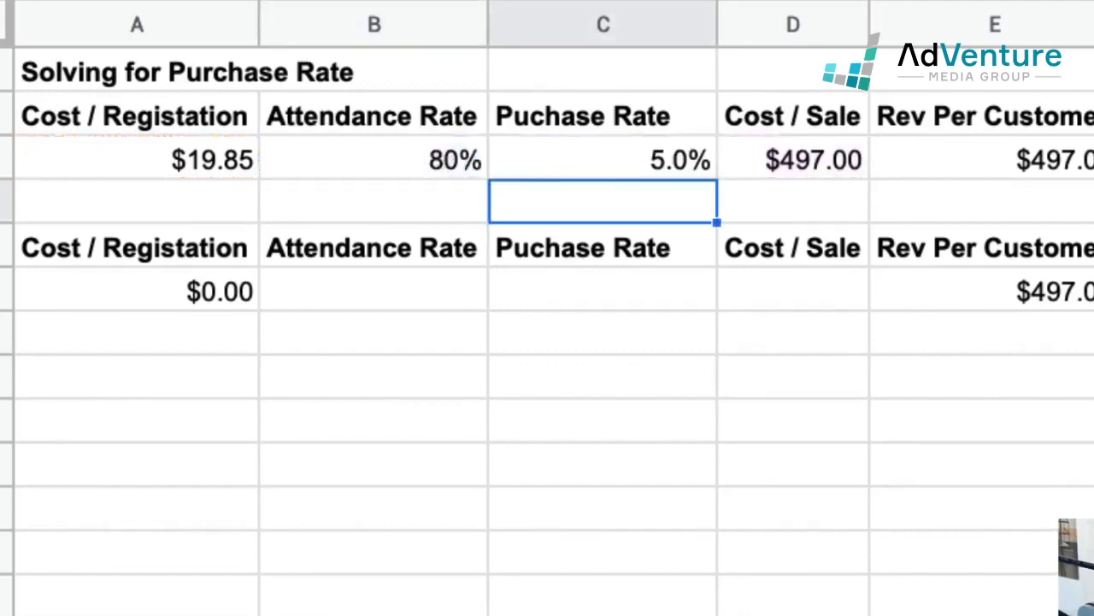
Step: Format the purchase rate in cell C3 to show two decimal places
{"action": "left_click", "coordinate": [615, 166]}
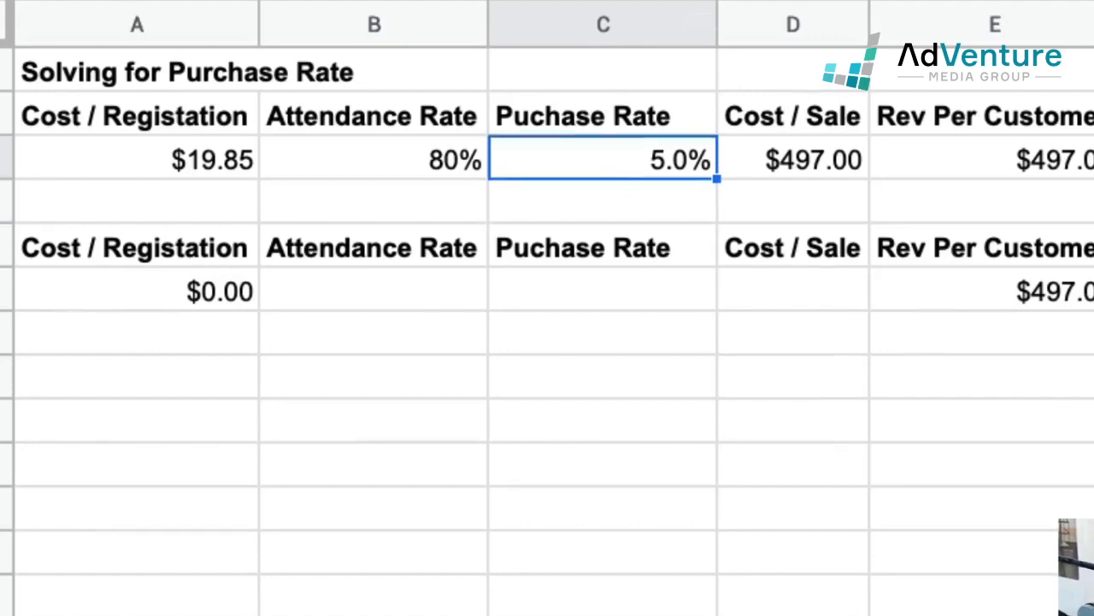
{"action": "left_click", "coordinate": [236, 39]}
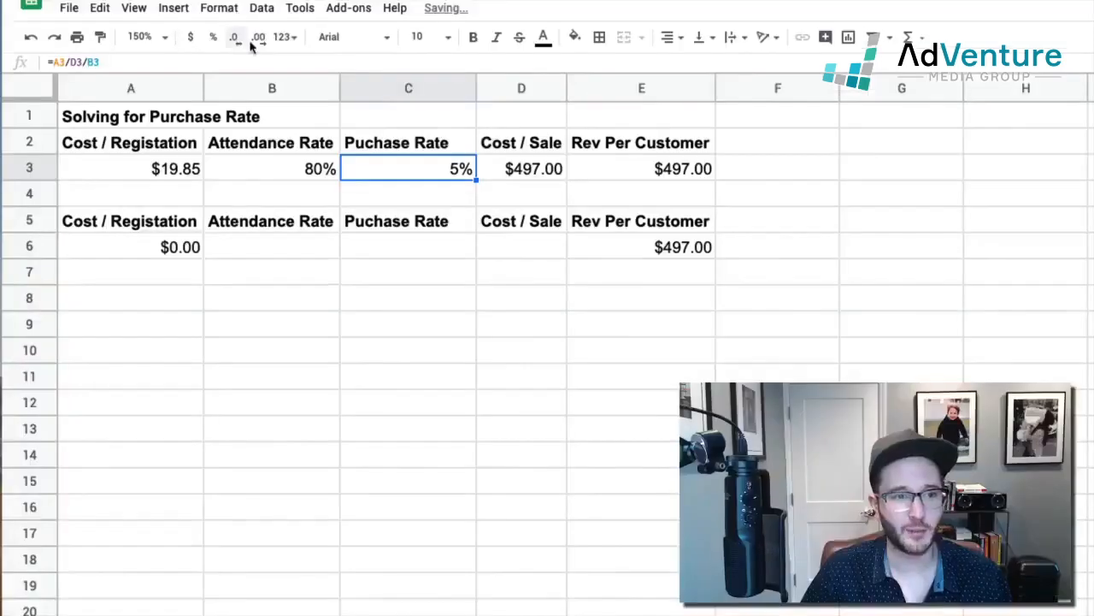
{"action": "left_click", "coordinate": [255, 38]}
{"action": "left_click", "coordinate": [256, 37]}
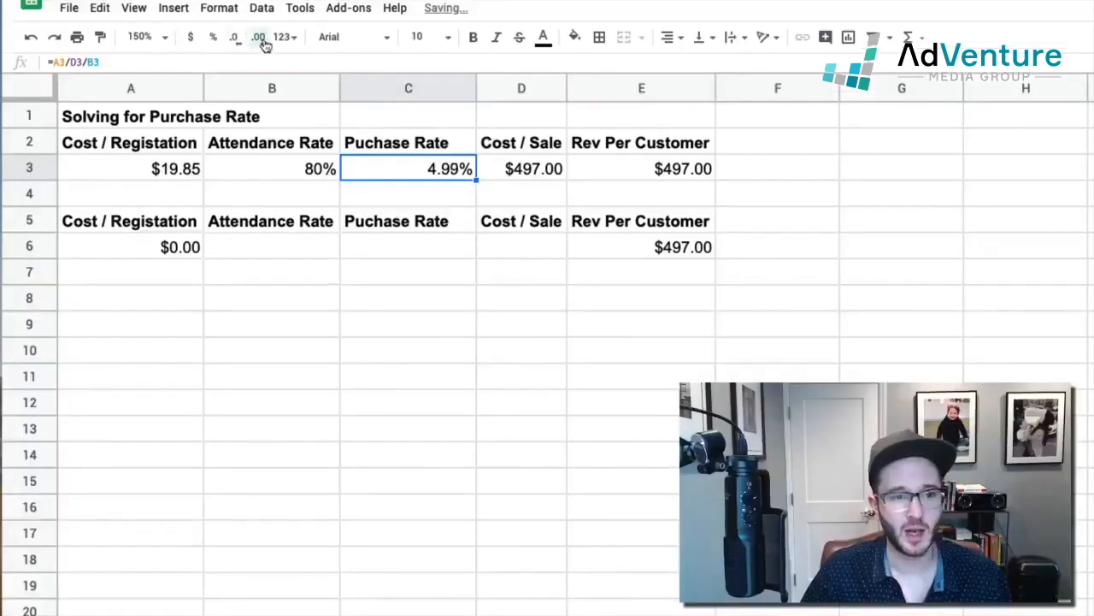
Step: Test the purchase rate calculation with attendance rates of 100% and 50% in cell B3
{"action": "left_click", "coordinate": [327, 169]}
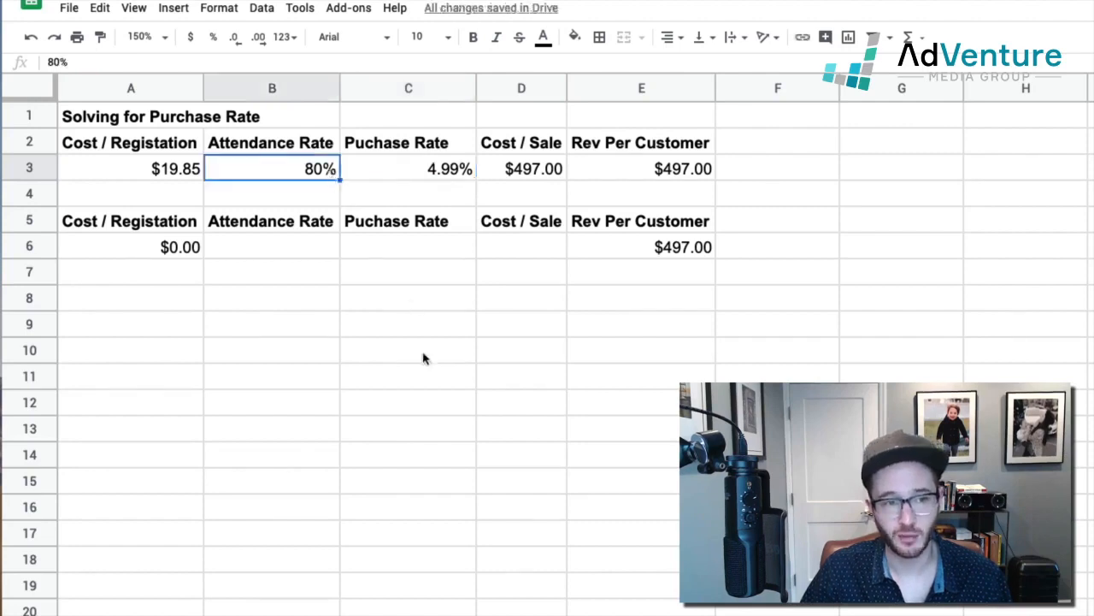
{"action": "type", "text": "100"}
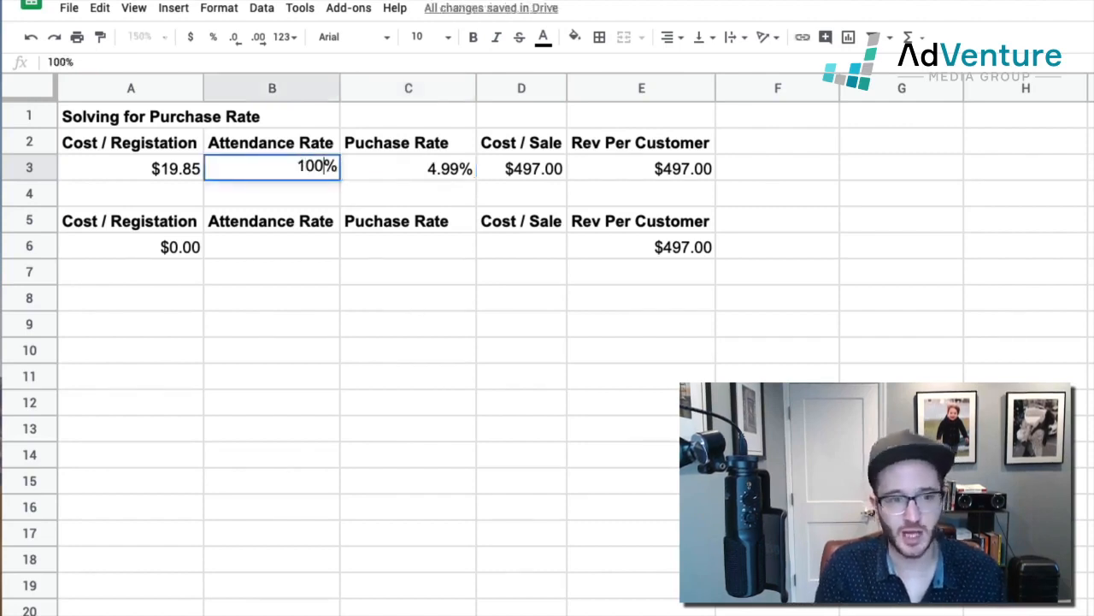
{"action": "key", "text": "Return"}
{"action": "left_click", "coordinate": [432, 169]}
{"action": "left_click", "coordinate": [323, 166]}
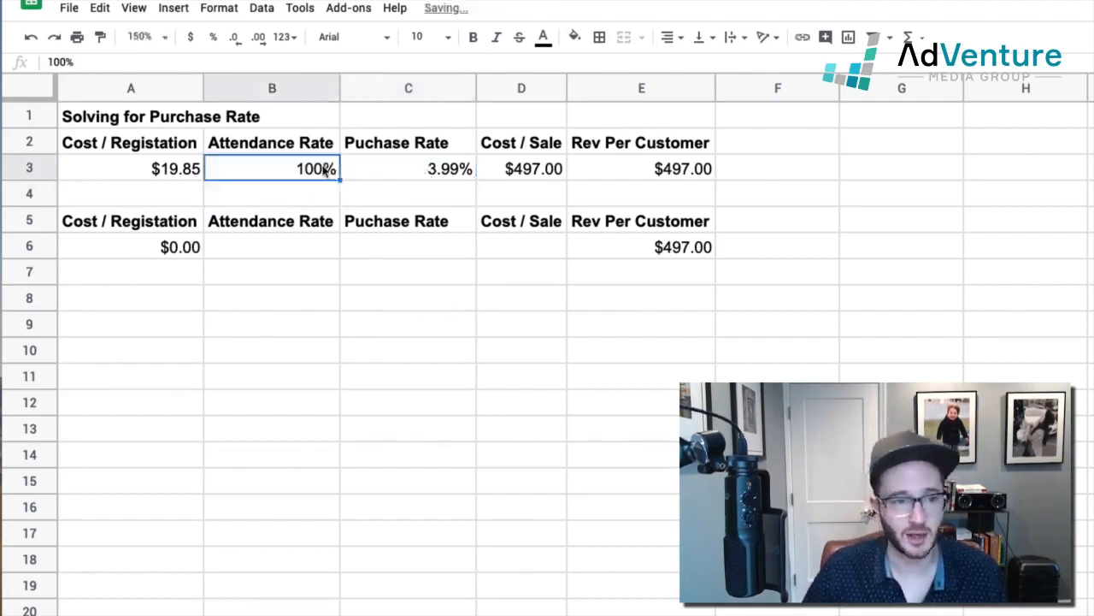
{"action": "type", "text": "50"}
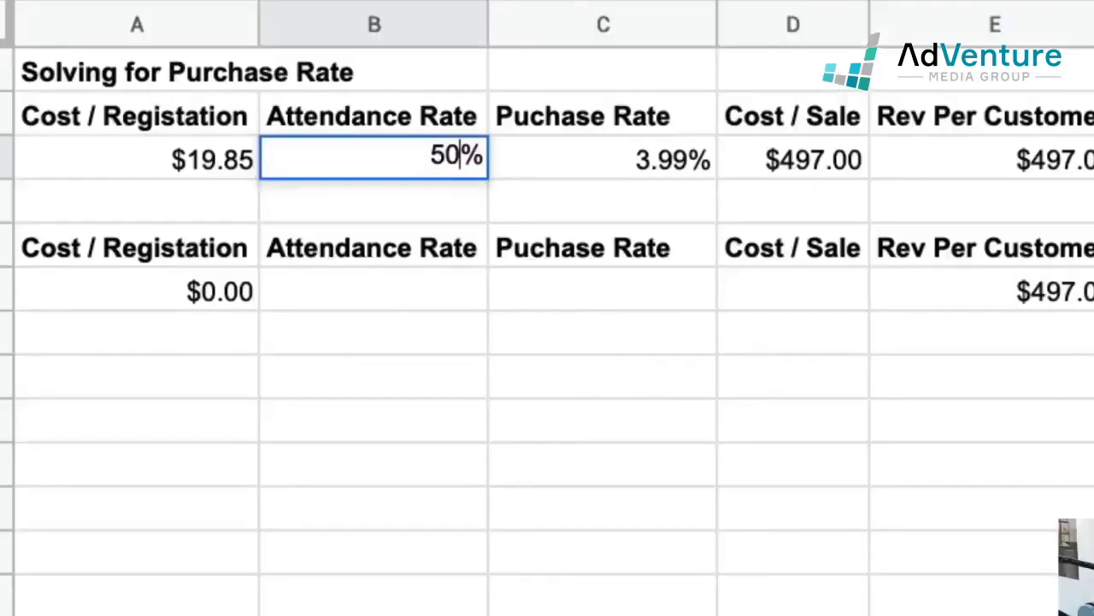
{"action": "key", "text": "Return"}
{"action": "left_click", "coordinate": [603, 159]}
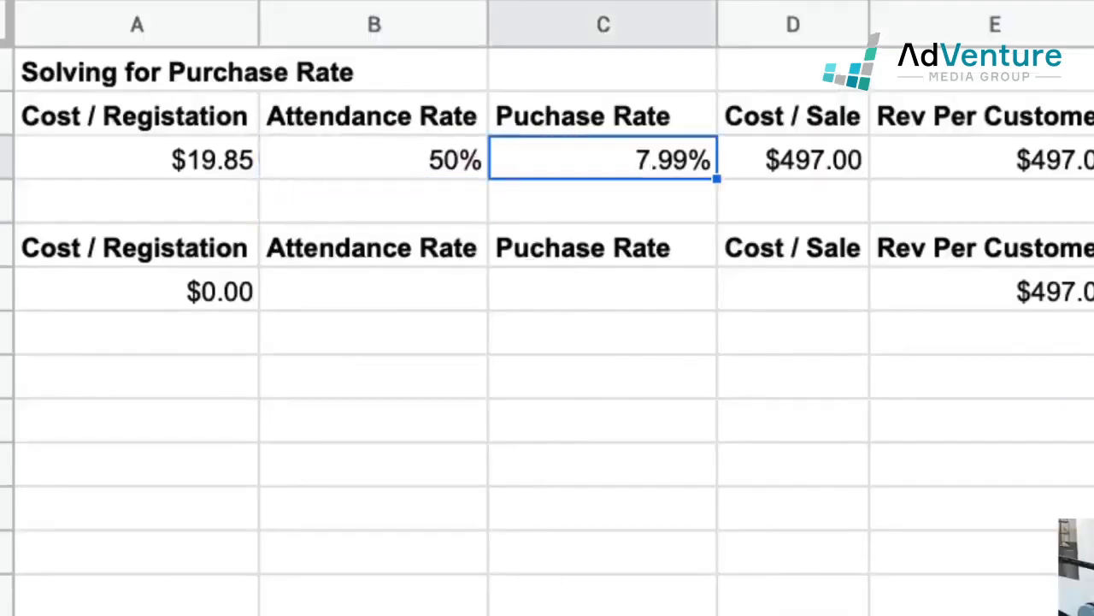
Step: Set the attendance rate in cell B3 back to 80%
{"action": "left_click", "coordinate": [451, 167]}
{"action": "type", "text": "80"}
{"action": "key", "text": "Return"}
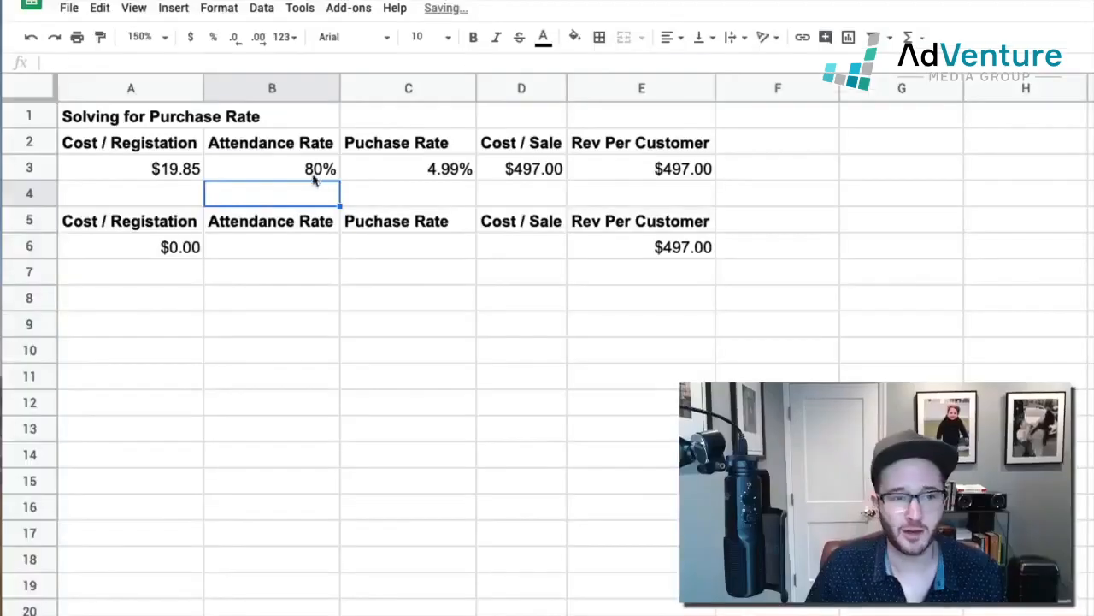
{"action": "left_click", "coordinate": [441, 170]}
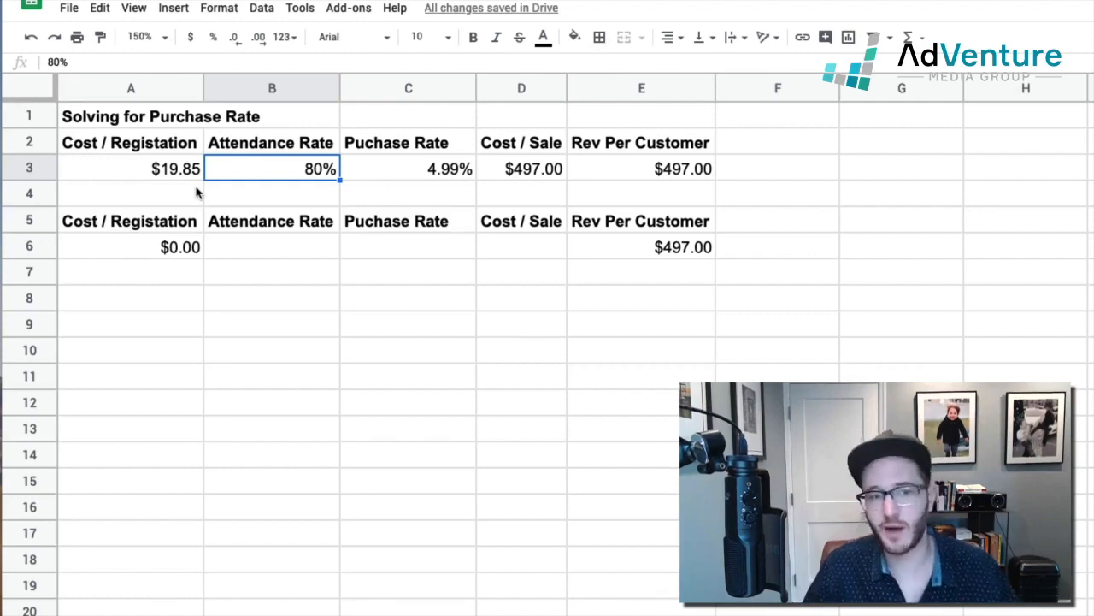
{"action": "left_click_drag", "start_coordinate": [129, 164], "coordinate": [662, 179]}
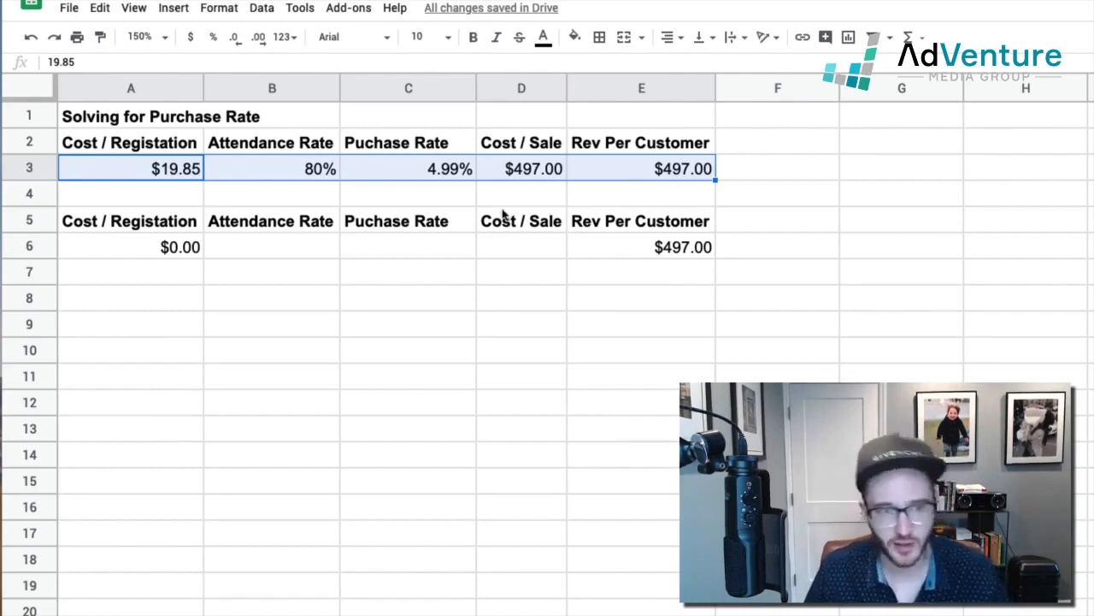
{"action": "left_click", "coordinate": [151, 166]}
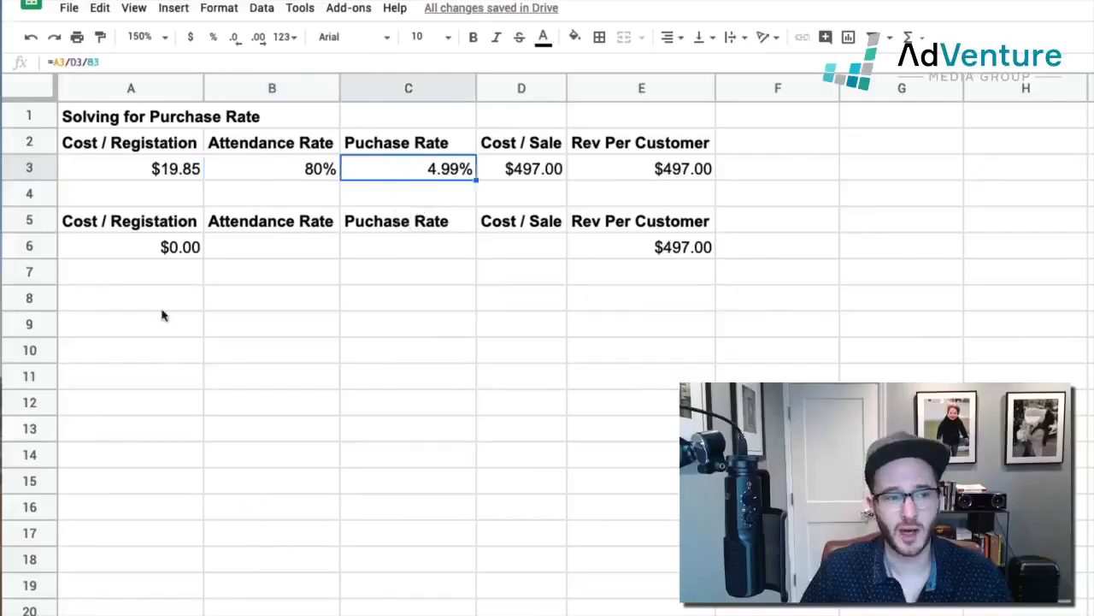
{"action": "left_click", "coordinate": [140, 178]}
{"action": "left_click", "coordinate": [527, 171]}
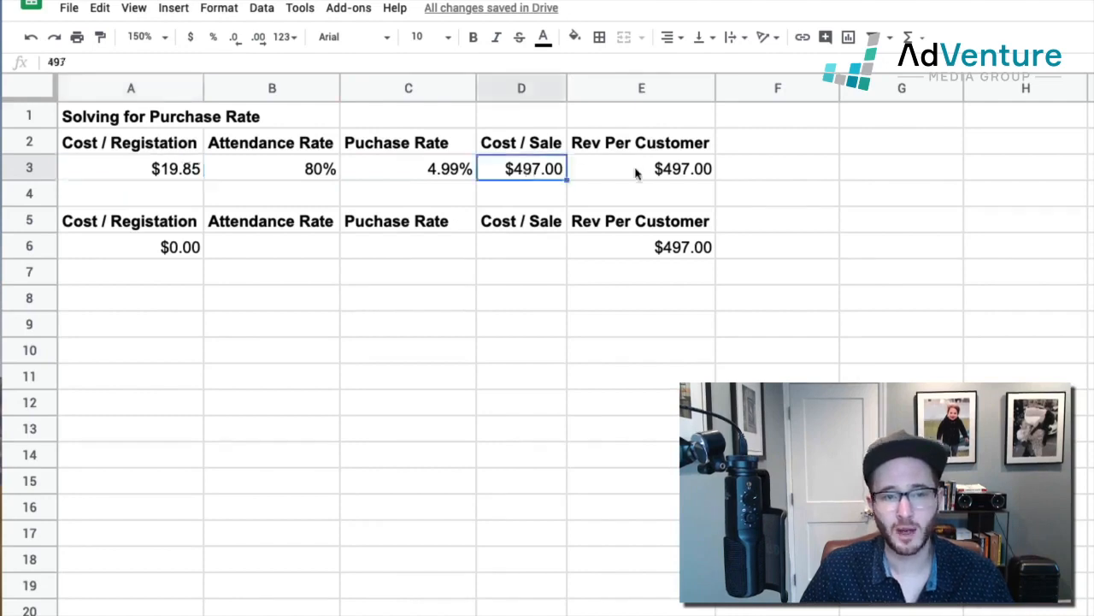
{"action": "left_click", "coordinate": [640, 171]}
{"action": "left_click", "coordinate": [556, 178]}
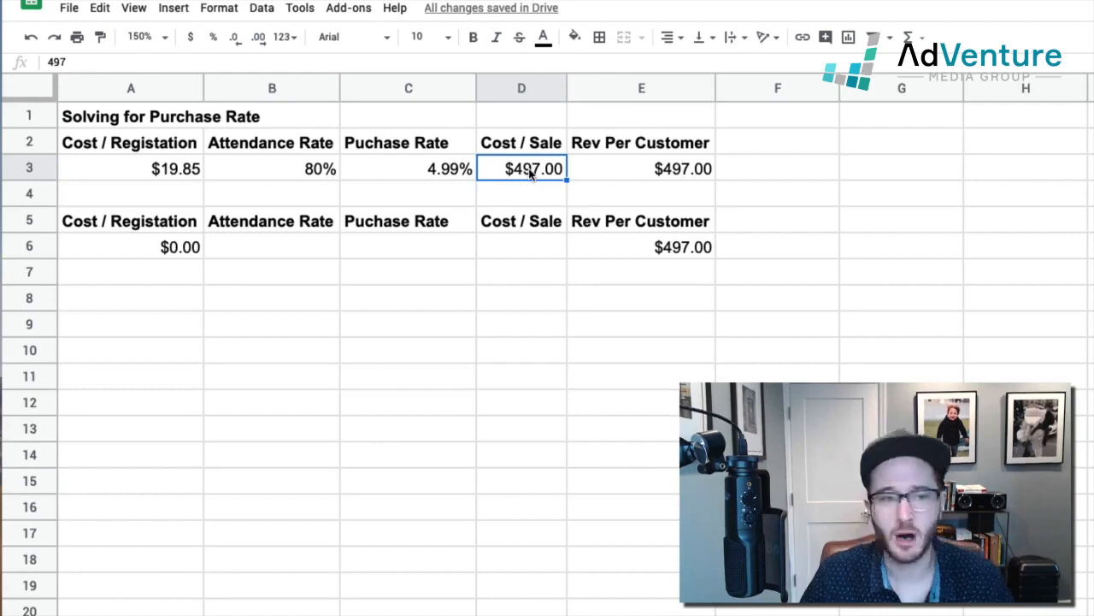
Step: Rename the heading in cell D2 to Target Cost / Sale and fit column D's width to it
{"action": "left_click", "coordinate": [517, 146]}
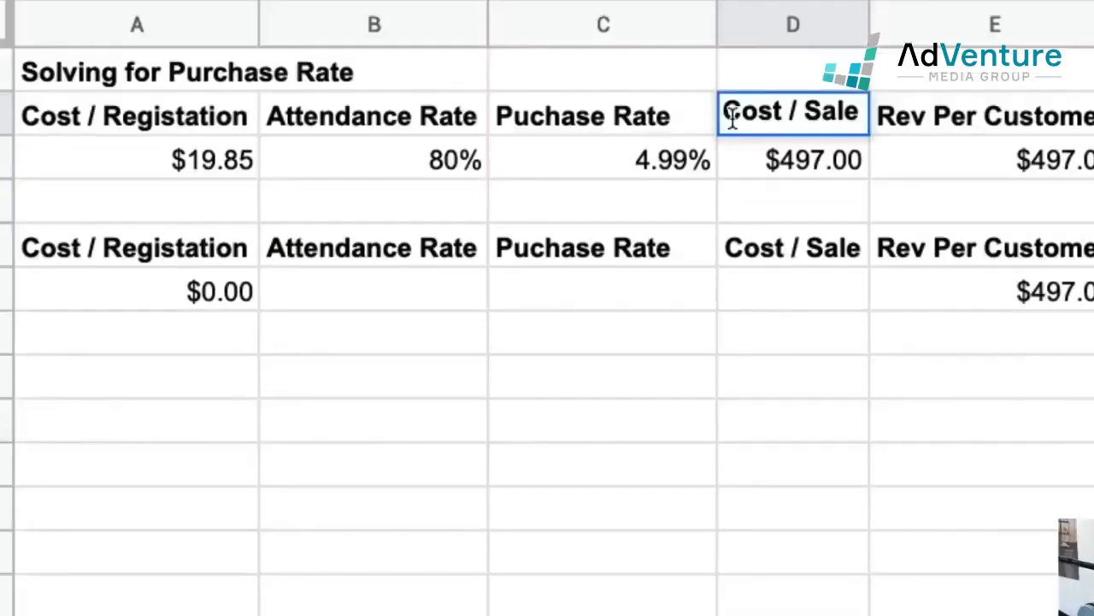
{"action": "type", "text": "Target"}
{"action": "key", "text": "Return"}
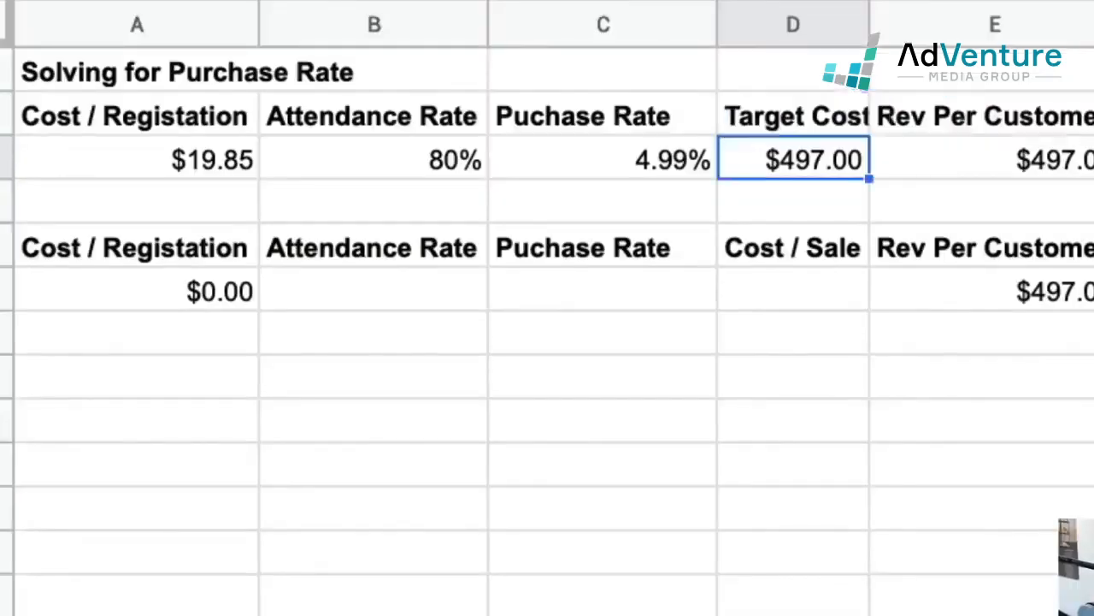
{"action": "double_click", "coordinate": [871, 24]}
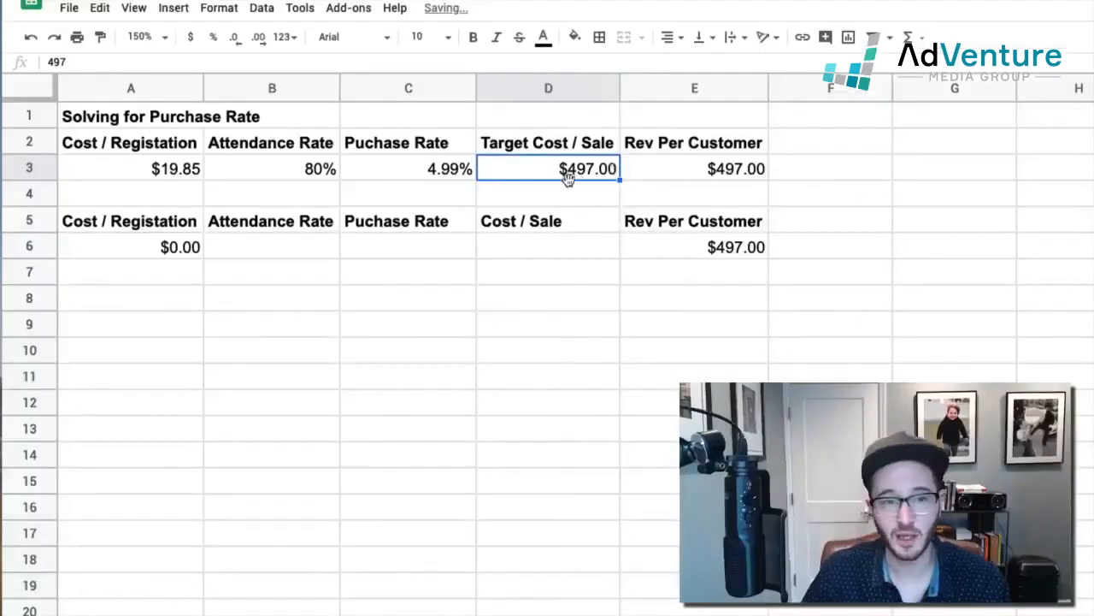
Step: Test the purchase rate calculation with a target cost per sale of 200 in cell D3
{"action": "double_click", "coordinate": [582, 168]}
{"action": "double_click", "coordinate": [582, 169]}
{"action": "type", "text": "200"}
{"action": "key", "text": "Return"}
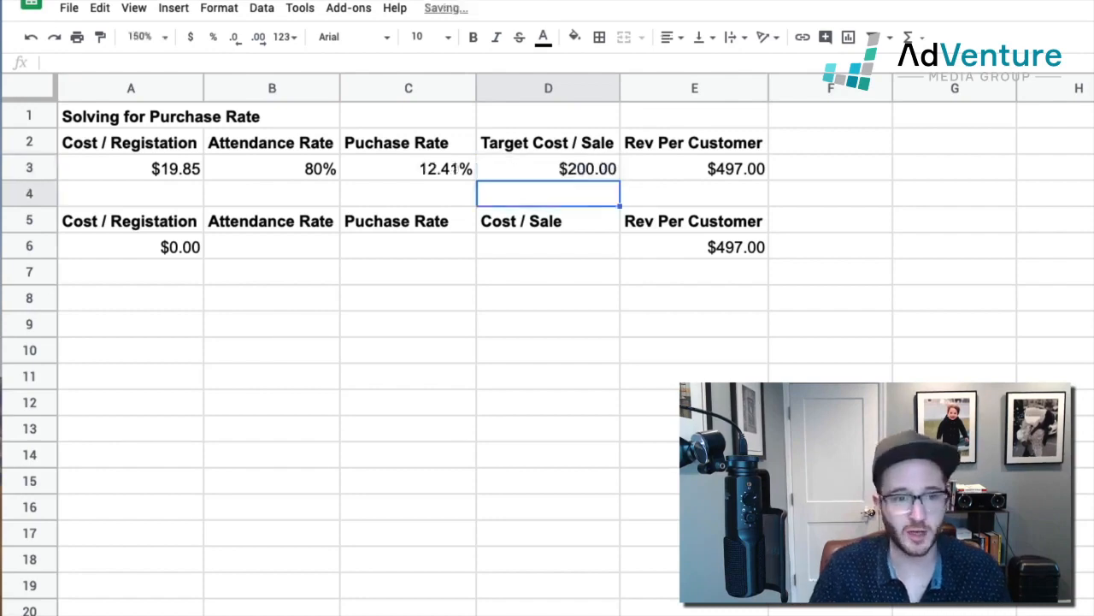
{"action": "left_click", "coordinate": [459, 178]}
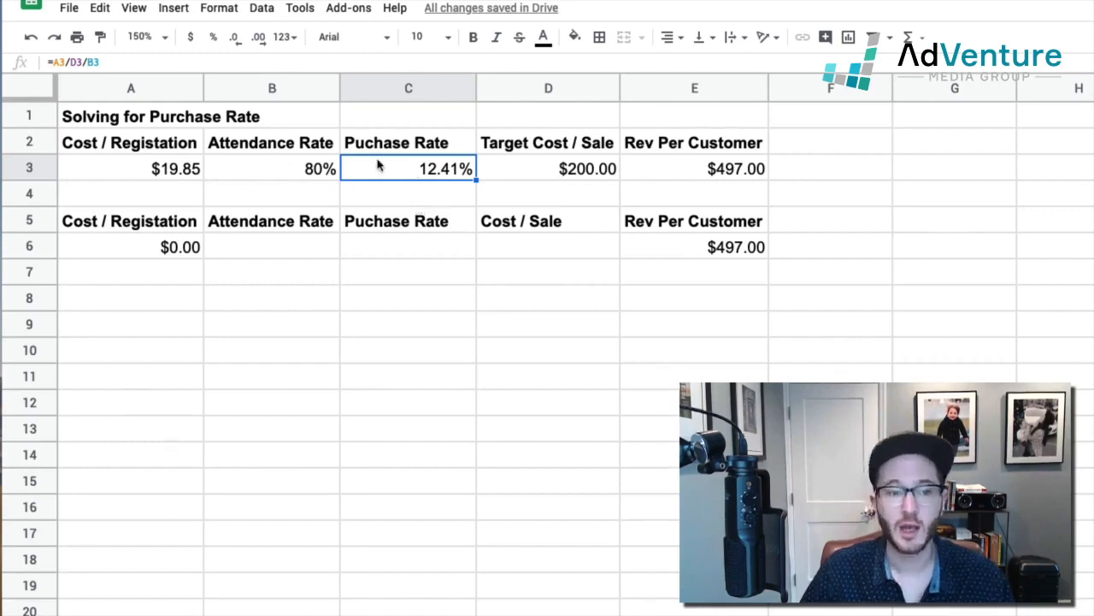
Step: Set the target cost per sale in cell D3 back to 497
{"action": "left_click", "coordinate": [566, 171]}
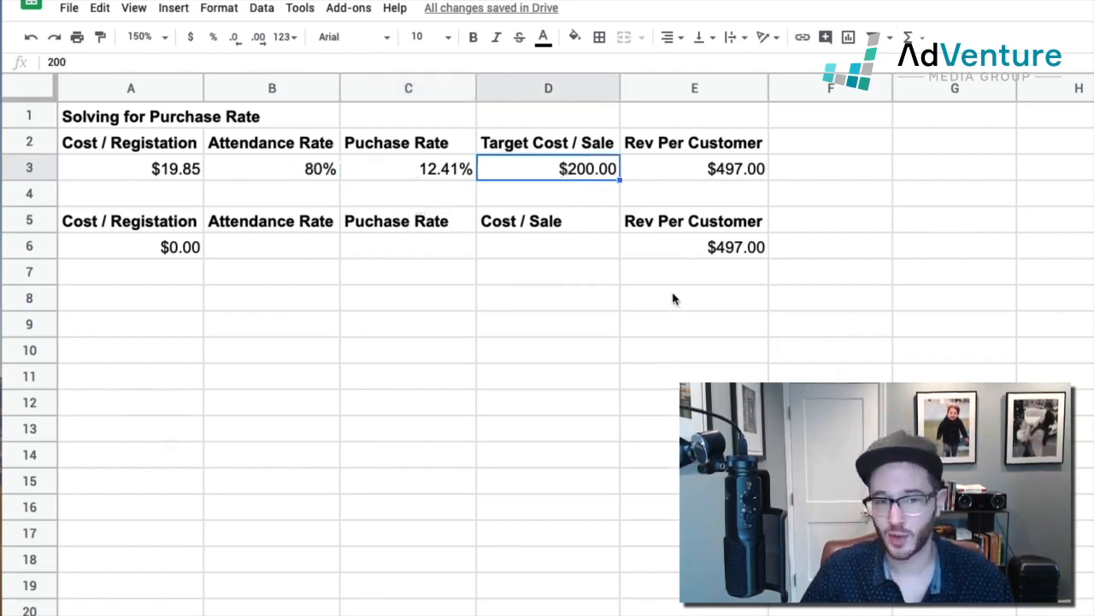
{"action": "double_click", "coordinate": [577, 168]}
{"action": "double_click", "coordinate": [577, 171]}
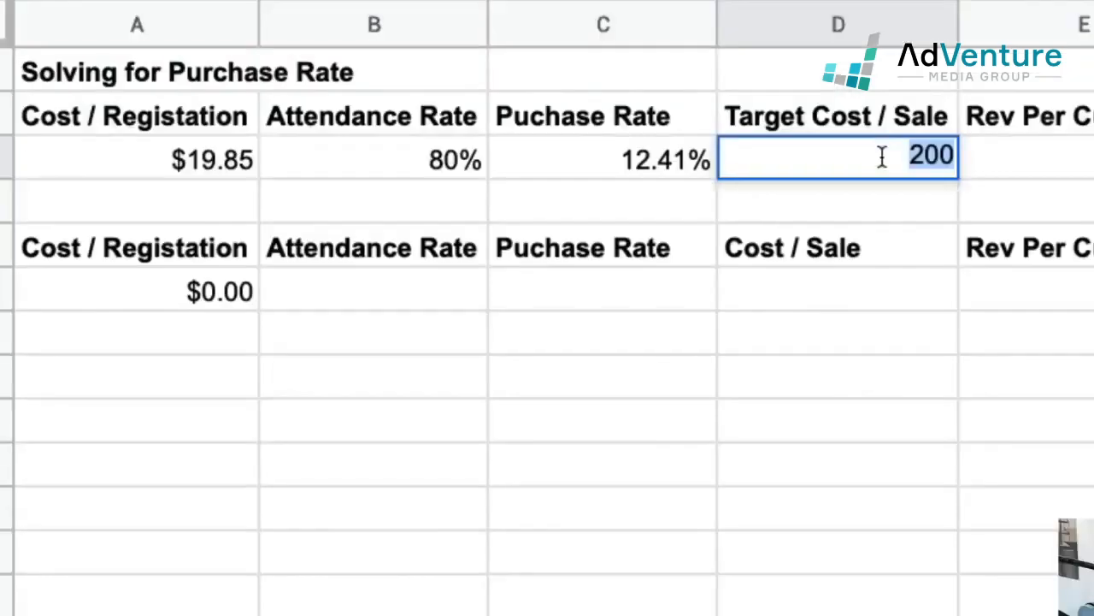
{"action": "type", "text": "497"}
{"action": "key", "text": "Return"}
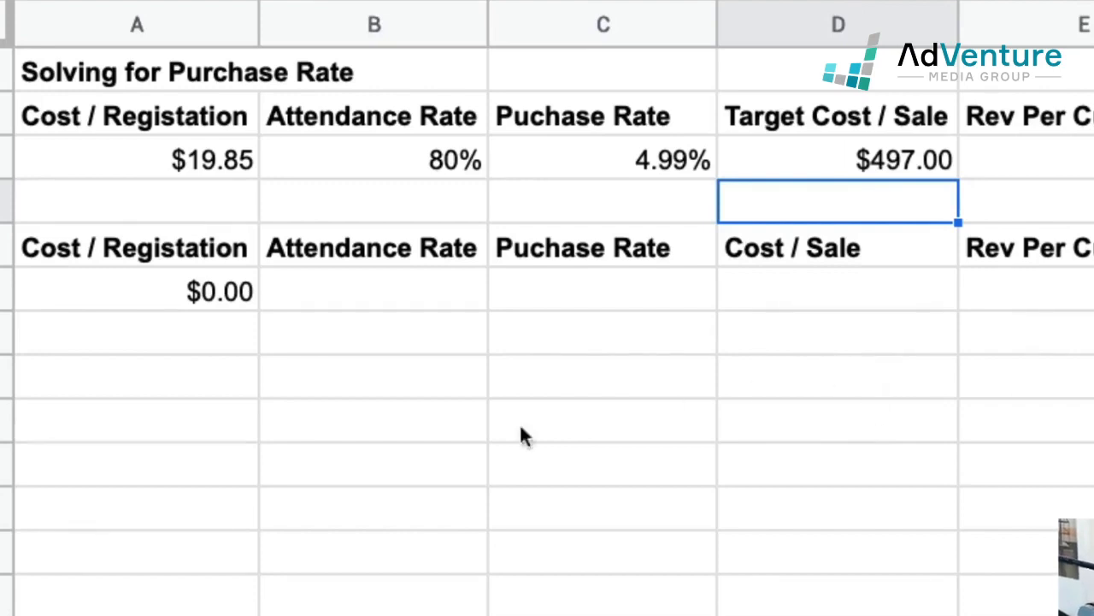
{"action": "left_click", "coordinate": [363, 453]}
{"action": "left_click", "coordinate": [142, 248]}
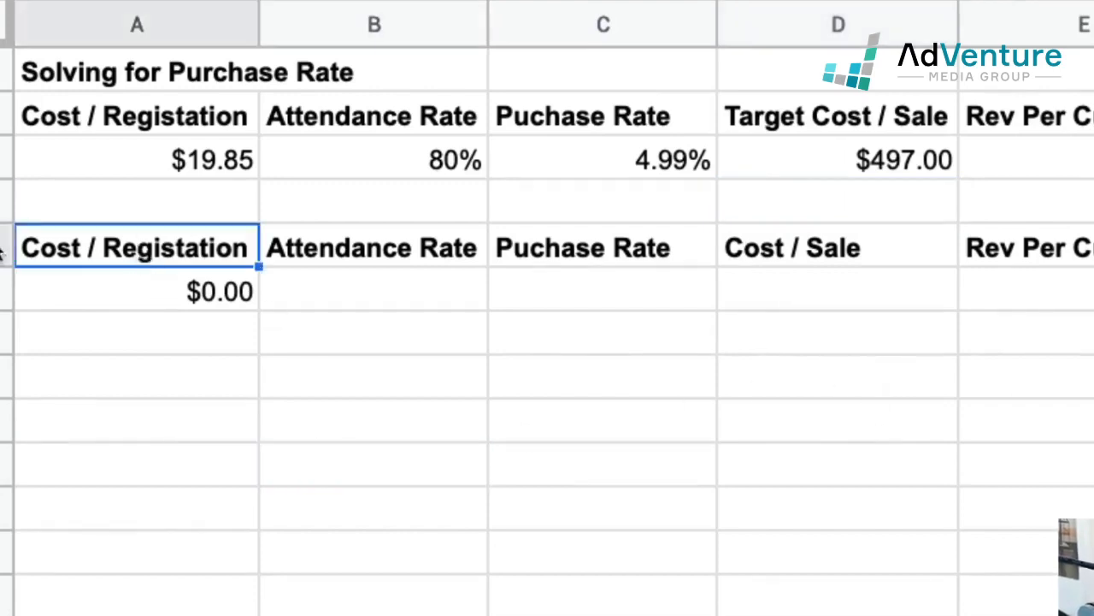
{"action": "left_click_drag", "start_coordinate": [35, 245], "coordinate": [1065, 308]}
{"action": "key", "text": "ctrl+c"}
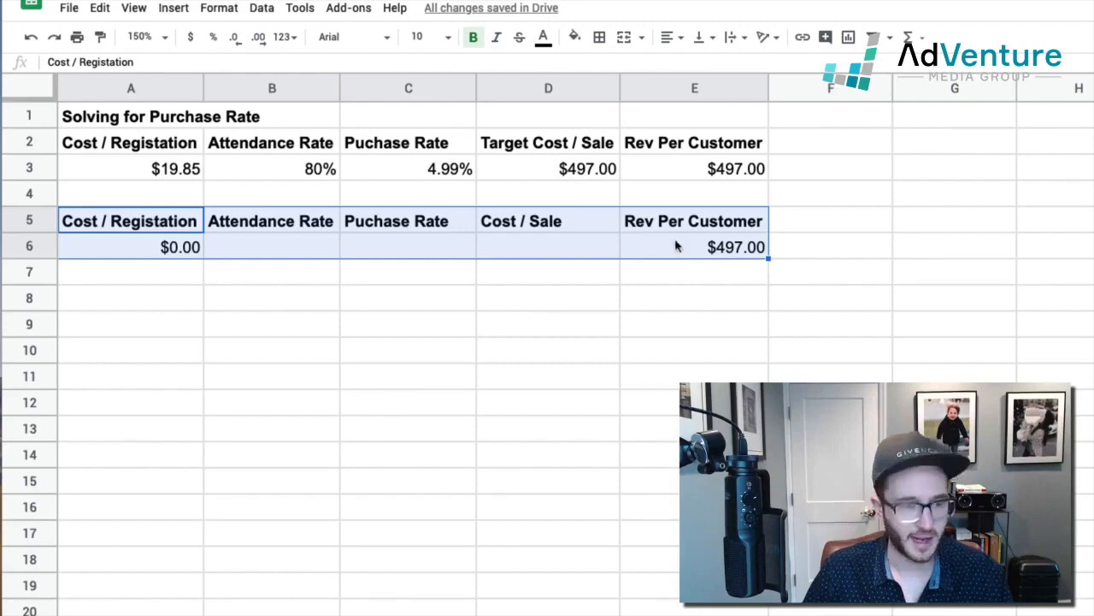
{"action": "left_click", "coordinate": [154, 245]}
{"action": "key", "text": "ctrl+v"}
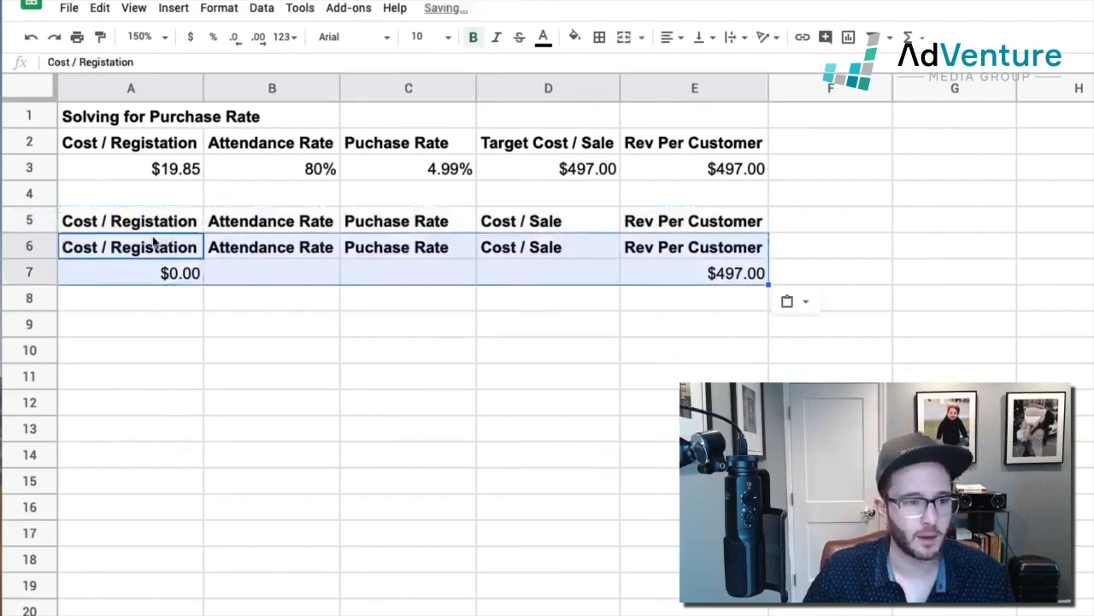
{"action": "key", "text": "ctrl+z"}
{"action": "left_click_drag", "start_coordinate": [154, 233], "coordinate": [722, 250]}
{"action": "left_click", "coordinate": [670, 379]}
{"action": "key", "text": "ctrl+z"}
Step: Move the second calculation block, A5:E6, down one row so that it starts in cell A6
{"action": "left_click_drag", "start_coordinate": [192, 224], "coordinate": [765, 268]}
{"action": "key", "text": "ctrl+x"}
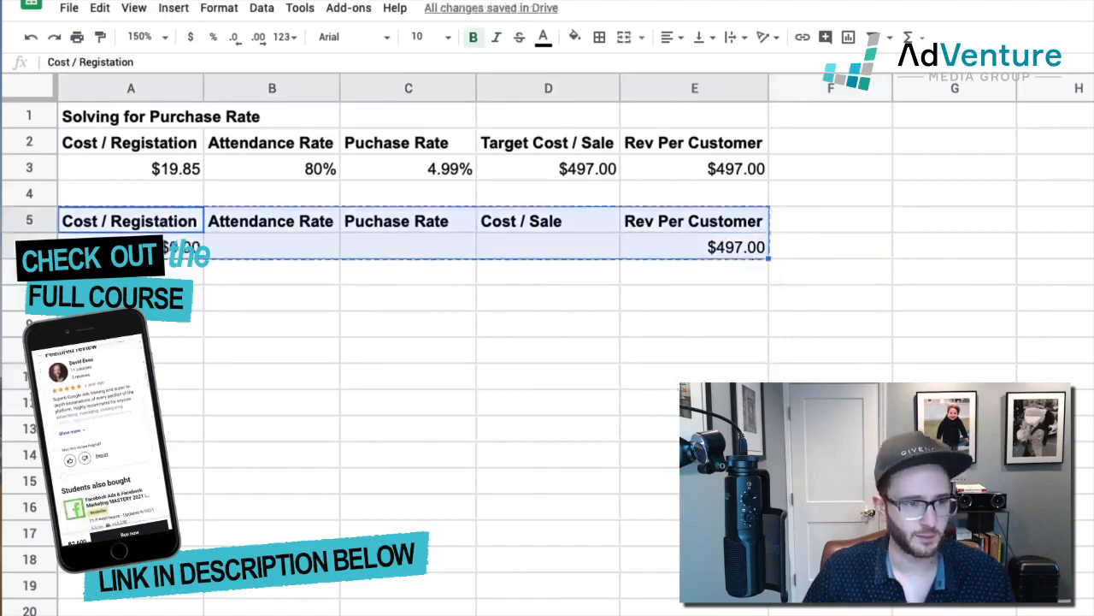
{"action": "left_click", "coordinate": [141, 248]}
{"action": "key", "text": "ctrl+v"}
{"action": "key", "text": "Up"}
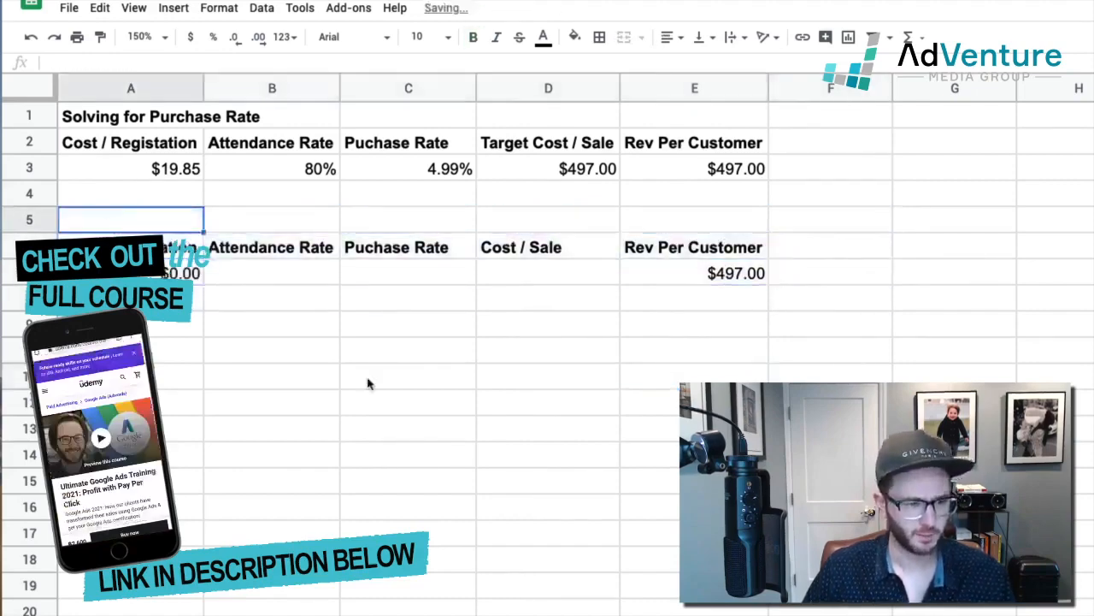
Step: Title the second calculation Solving For Cost / Conversion (registration) in cell A5 and make row 5 bold
{"action": "type", "text": "Solving For C"}
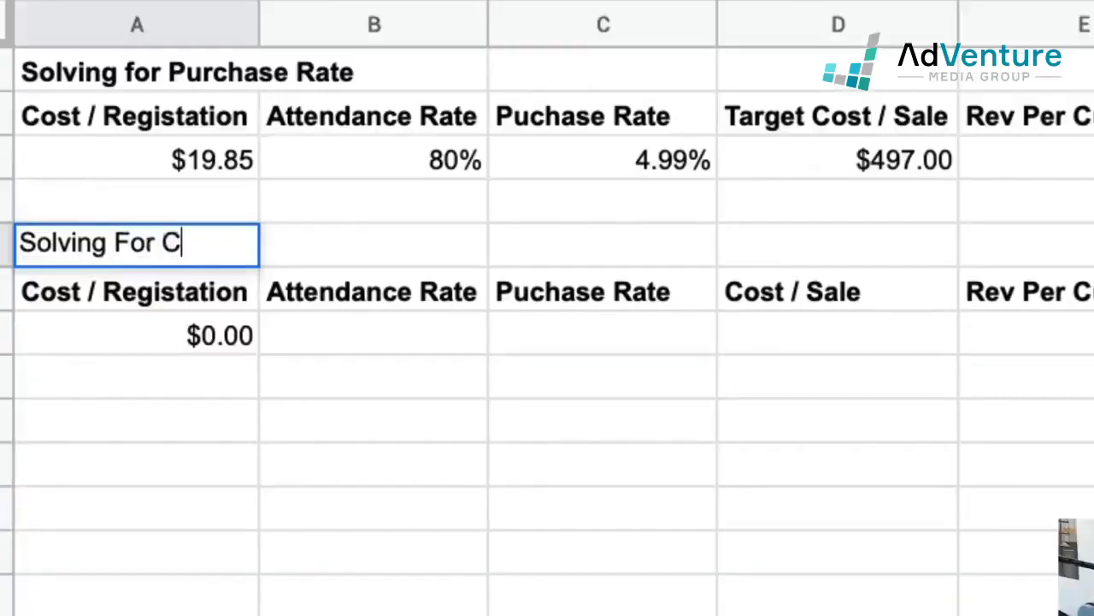
{"action": "type", "text": "ost / Reg"}
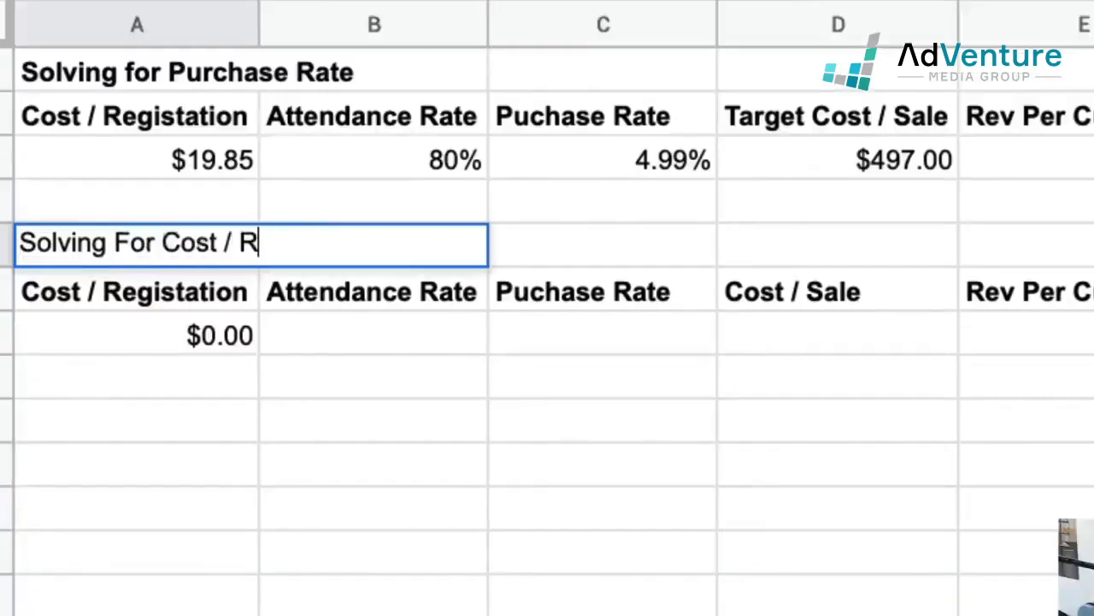
{"action": "key", "text": "BackSpace"}
{"action": "key", "text": "BackSpace"}
{"action": "key", "text": "BackSpace"}
{"action": "type", "text": "Conversion (tr"}
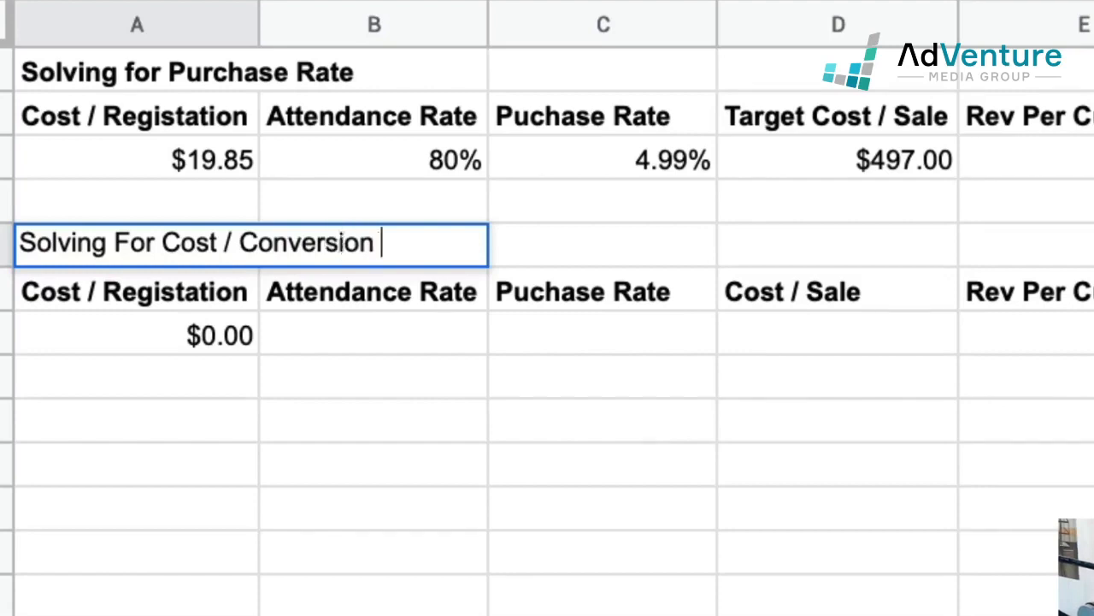
{"action": "key", "text": "BackSpace"}
{"action": "key", "text": "BackSpace"}
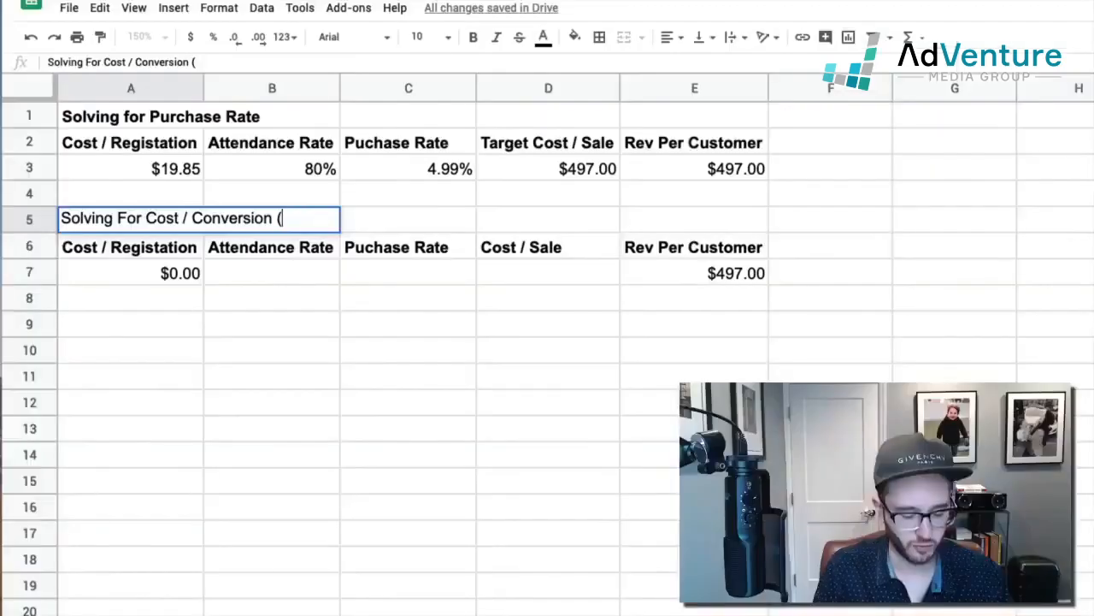
{"action": "type", "text": "registratio"}
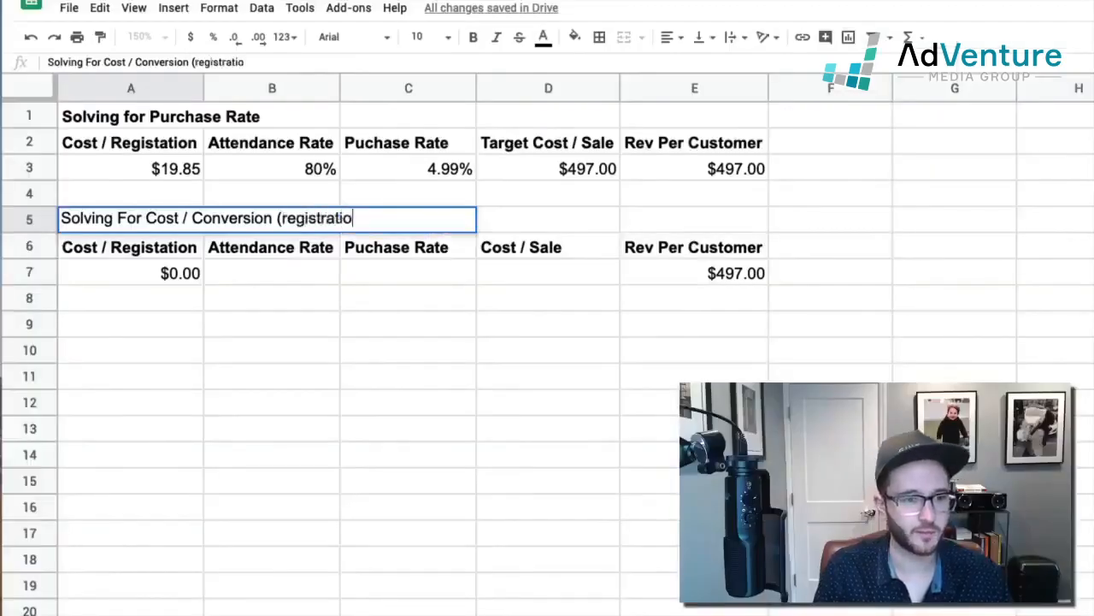
{"action": "key", "text": "Return"}
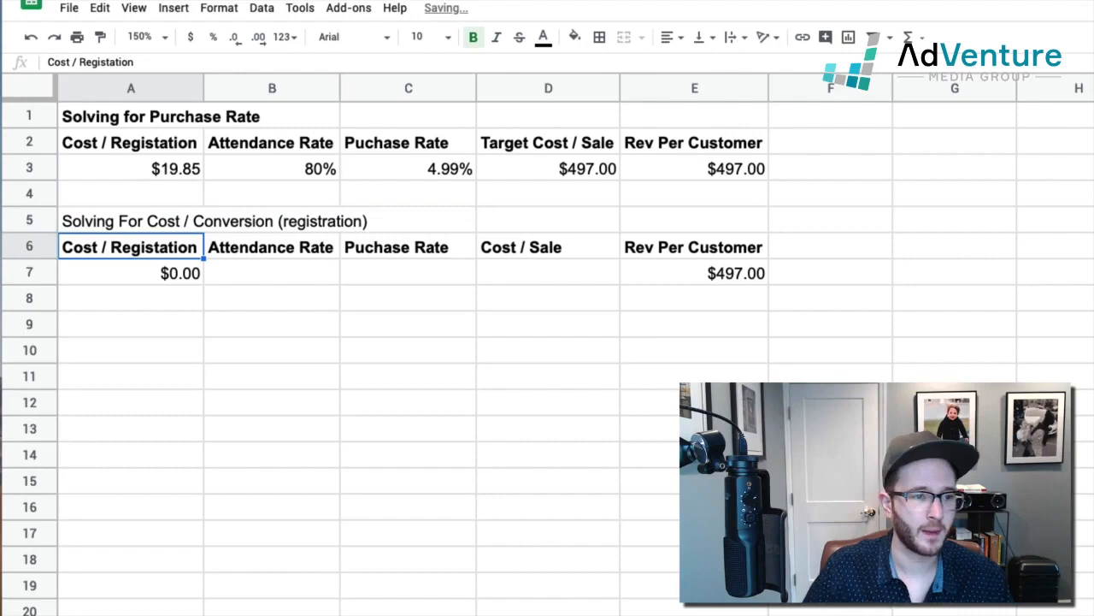
{"action": "left_click", "coordinate": [32, 221]}
{"action": "key", "text": "ctrl+b"}
Step: Widen column A moderately, so that it is narrower than the full width of the title in A5
{"action": "left_click", "coordinate": [197, 275]}
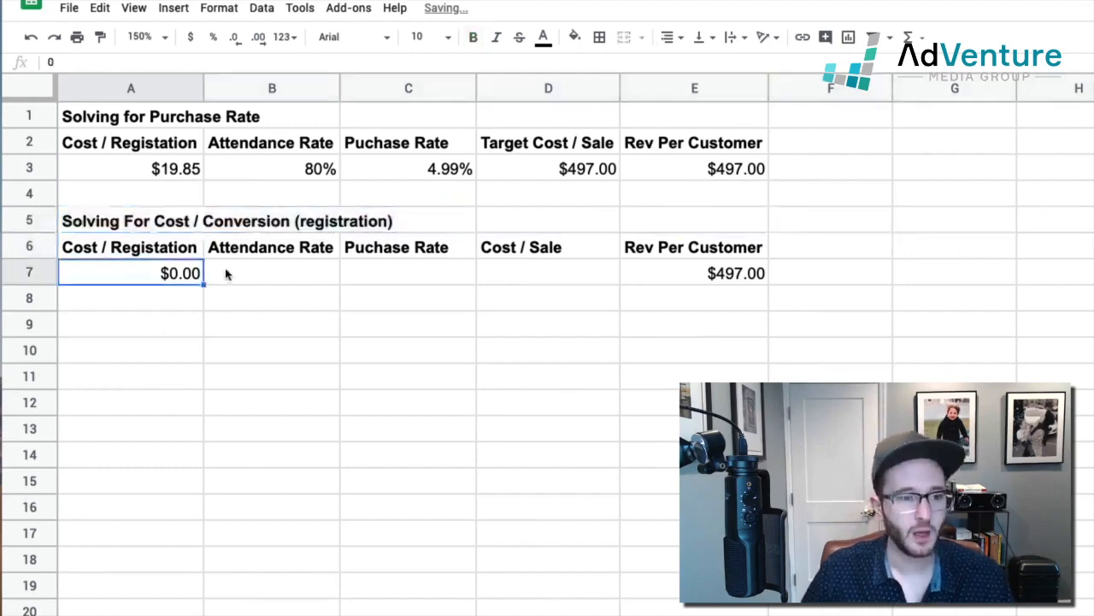
{"action": "double_click", "coordinate": [202, 83]}
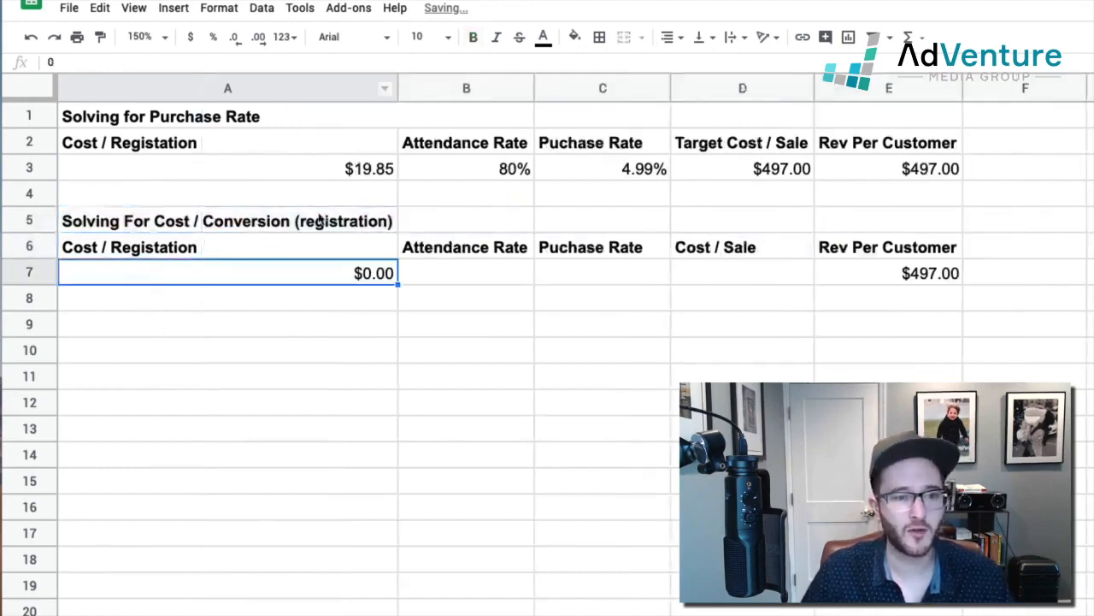
{"action": "left_click_drag", "start_coordinate": [396, 85], "coordinate": [243, 81]}
{"action": "left_click", "coordinate": [159, 224]}
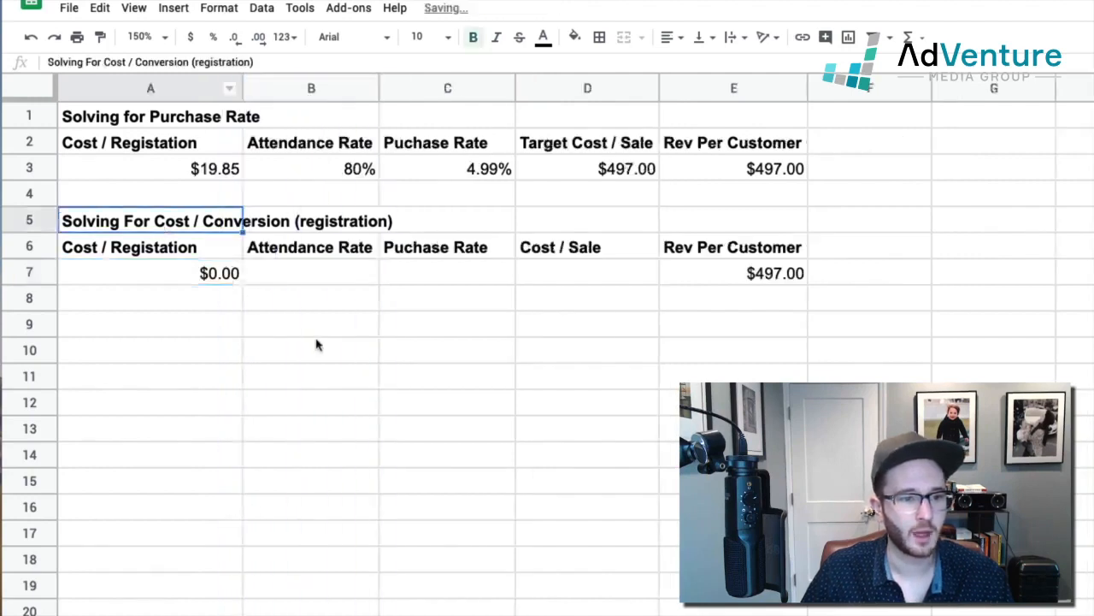
{"action": "left_click", "coordinate": [322, 344]}
Step: Enter a purchase rate of 0.5% in cell C7 of the second calculation
{"action": "left_click_drag", "start_coordinate": [117, 125], "coordinate": [726, 180]}
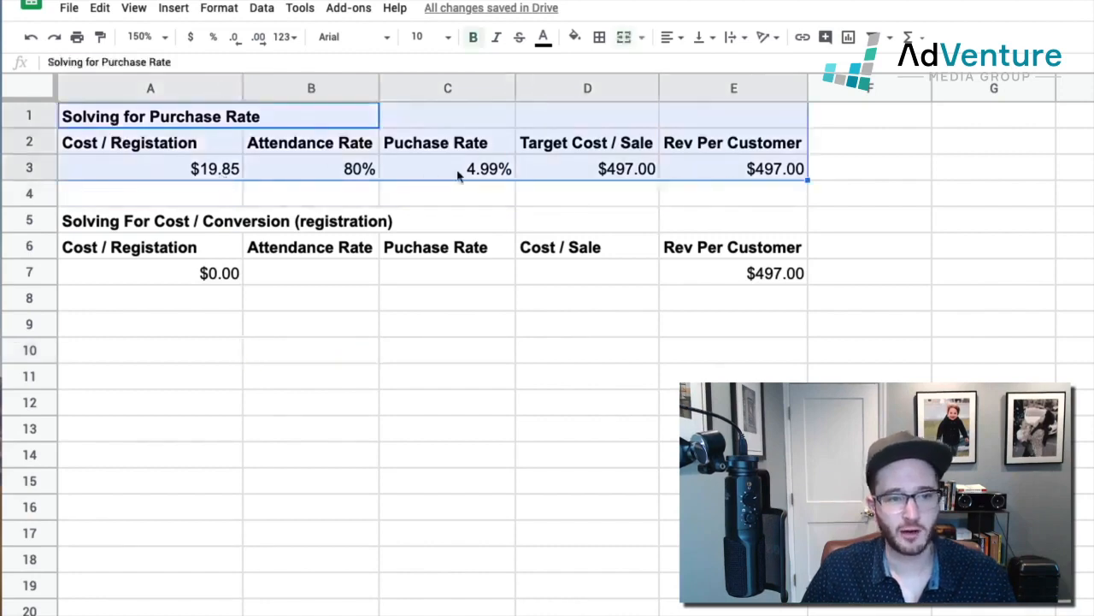
{"action": "left_click", "coordinate": [458, 171]}
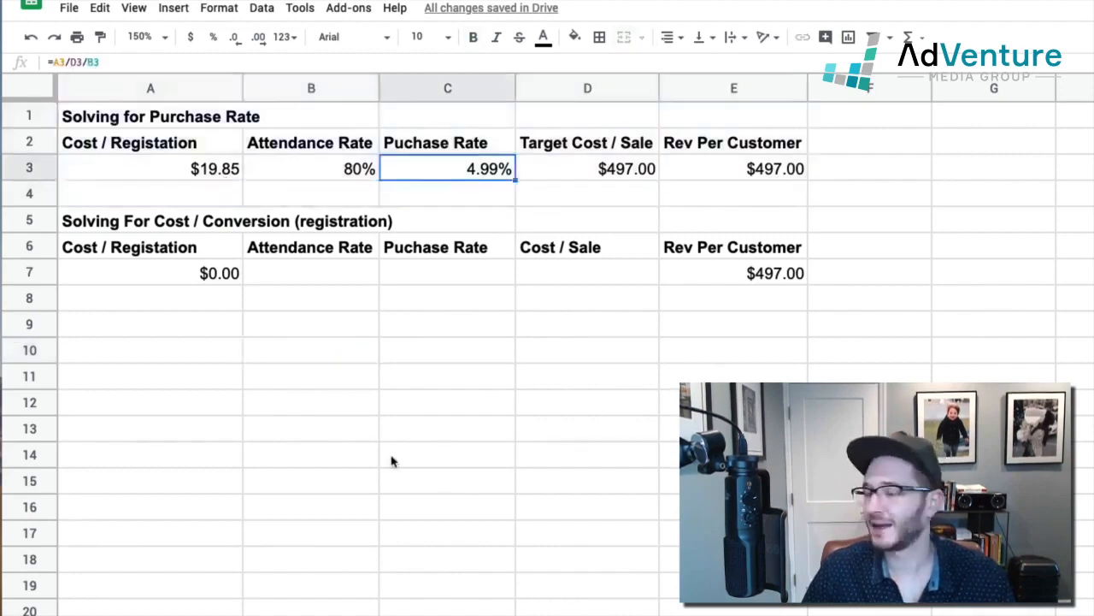
{"action": "left_click", "coordinate": [434, 274]}
{"action": "type", "text": ".5%"}
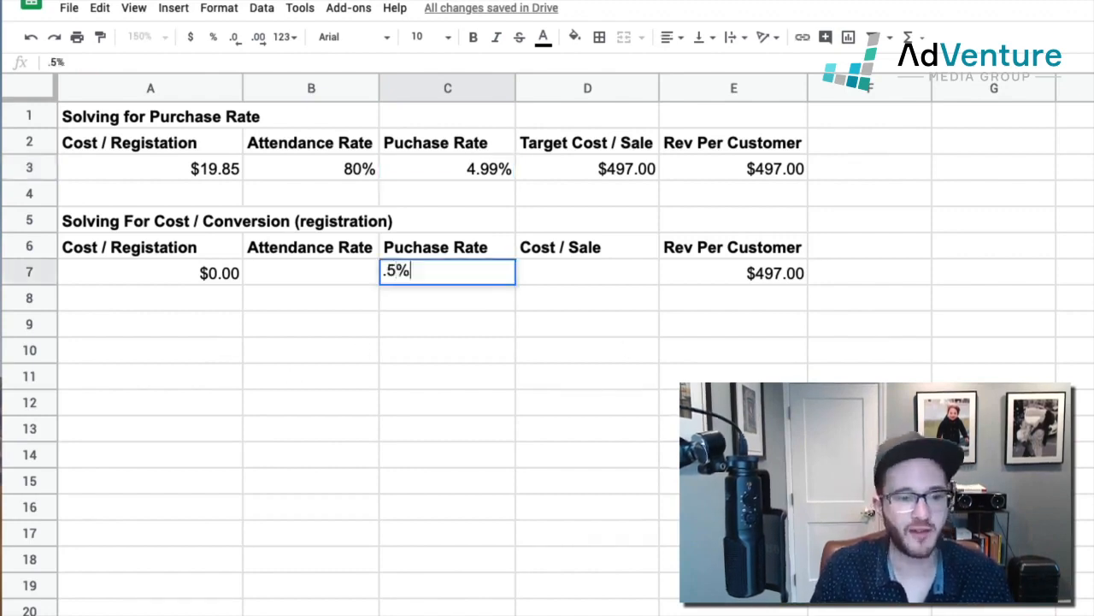
{"action": "key", "text": "Return"}
{"action": "left_click", "coordinate": [478, 282]}
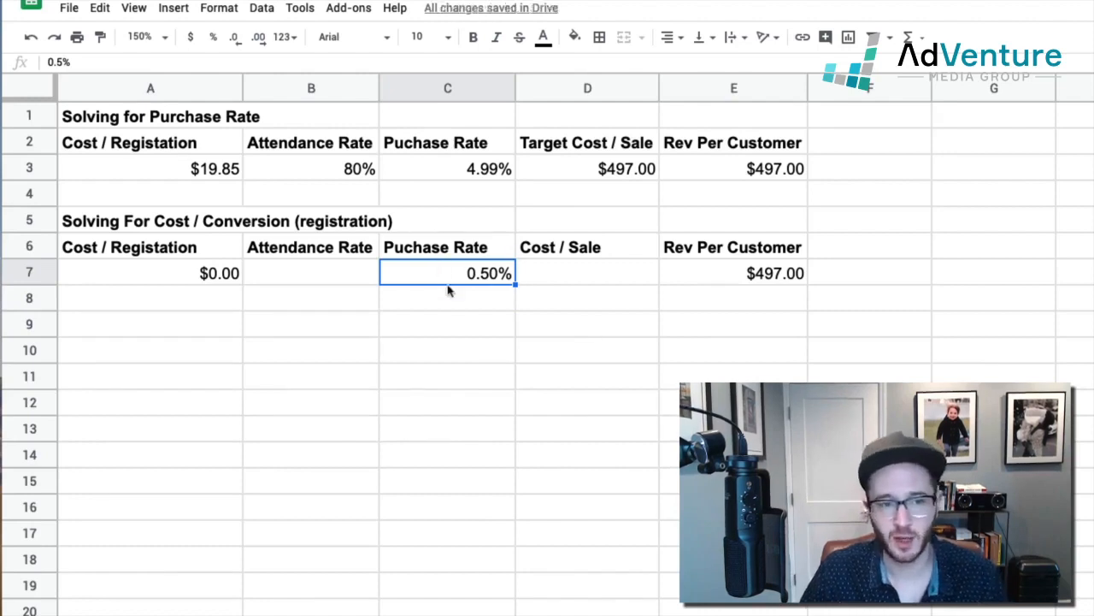
Step: Inspect the purchase rate formula in cell C3 and compare it with the rate in cell C7
{"action": "left_click", "coordinate": [424, 176]}
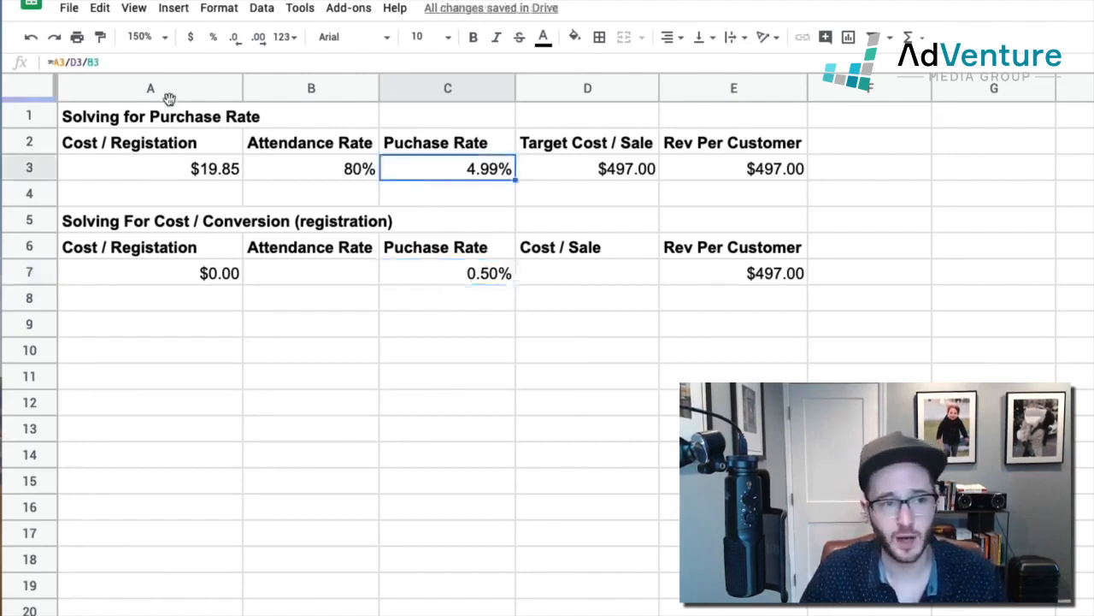
{"action": "left_click_drag", "start_coordinate": [142, 65], "coordinate": [59, 38]}
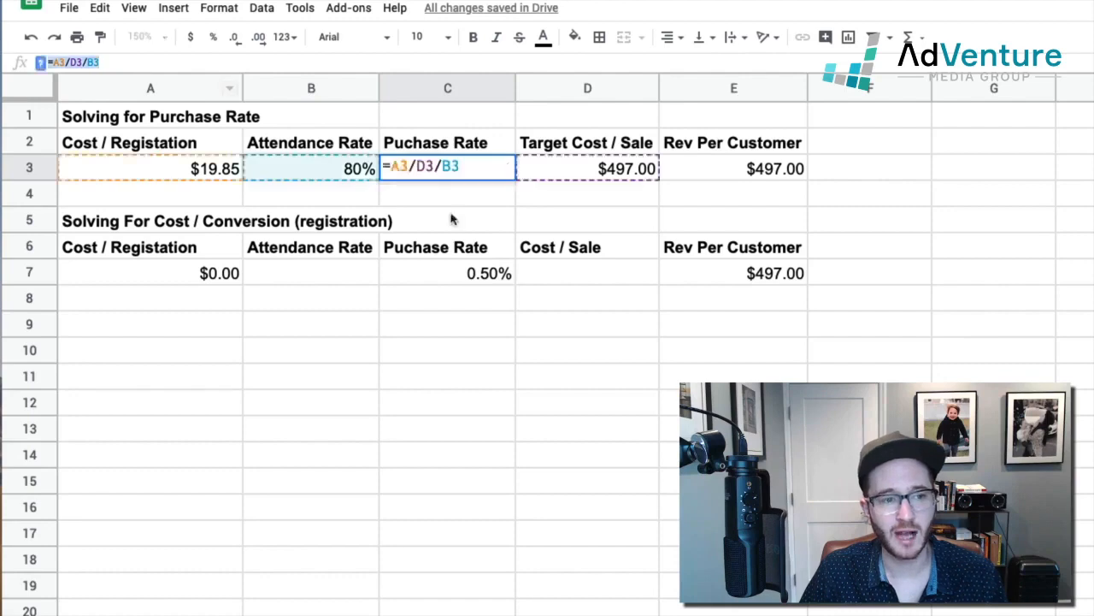
{"action": "left_click", "coordinate": [406, 346]}
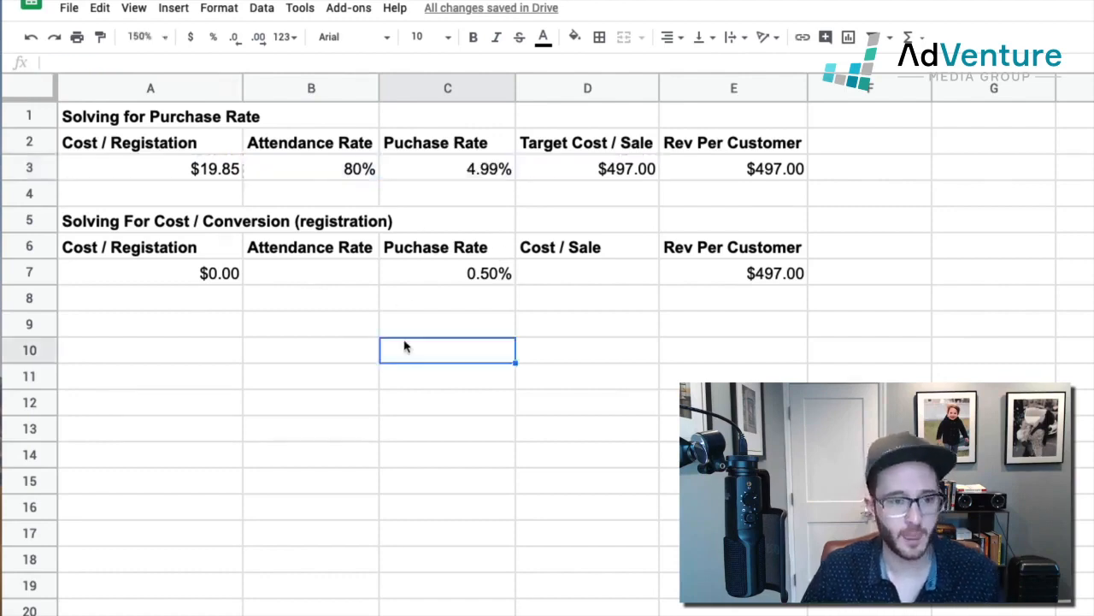
{"action": "key", "text": "Up"}
{"action": "key", "text": "Up"}
{"action": "key", "text": "Up"}
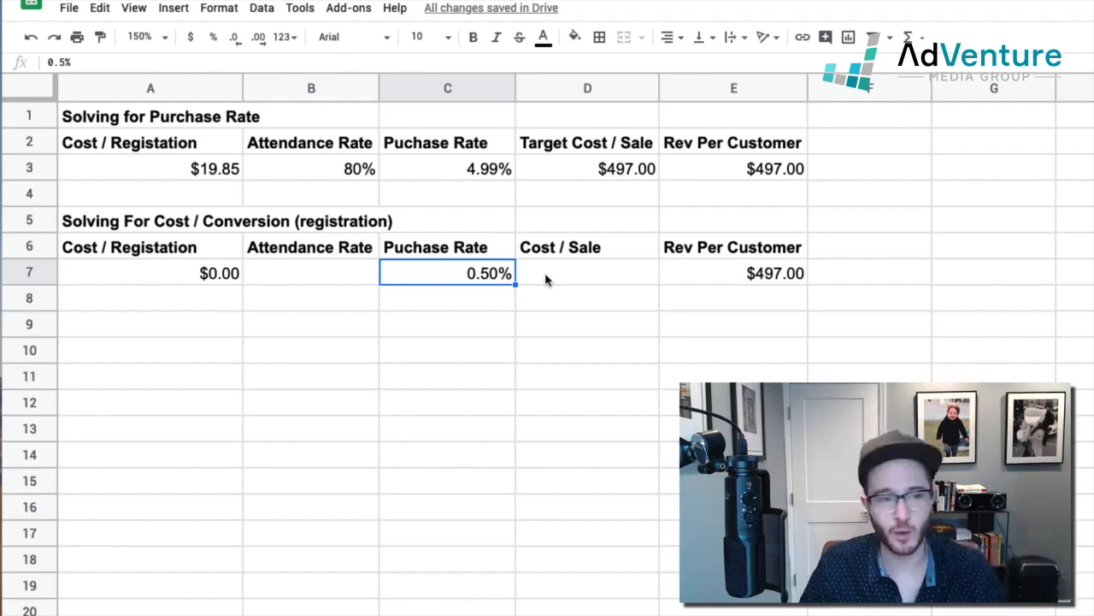
Step: Enter a cost per sale of 497 in cell D7 and format it as currency
{"action": "key", "text": "Left"}
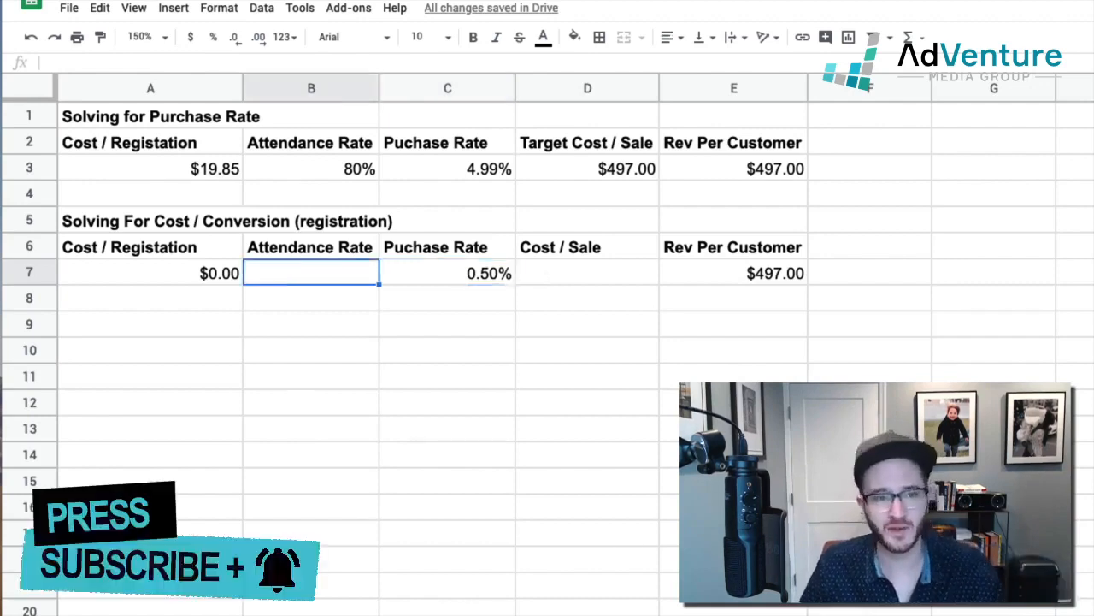
{"action": "key", "text": "Right"}
{"action": "key", "text": "Right"}
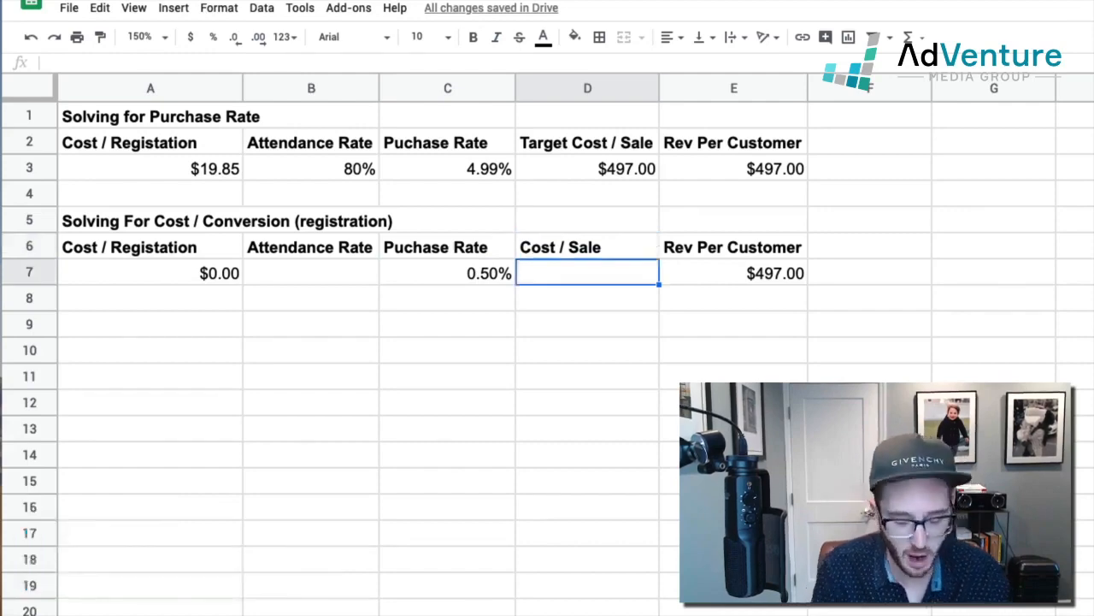
{"action": "type", "text": "497"}
{"action": "key", "text": "Right"}
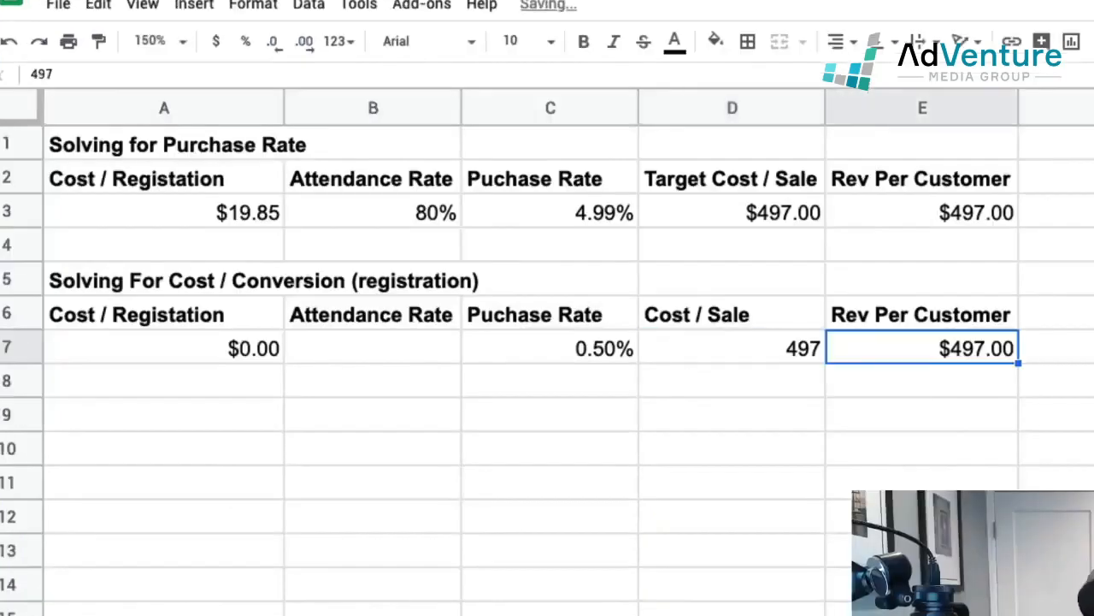
{"action": "key", "text": "Left"}
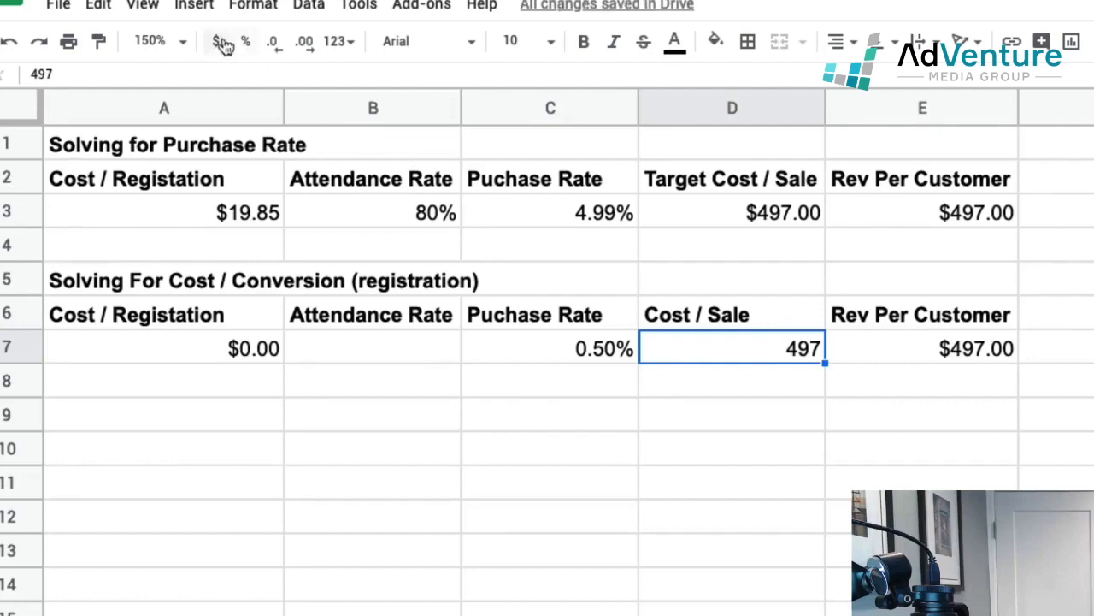
{"action": "left_click", "coordinate": [215, 41]}
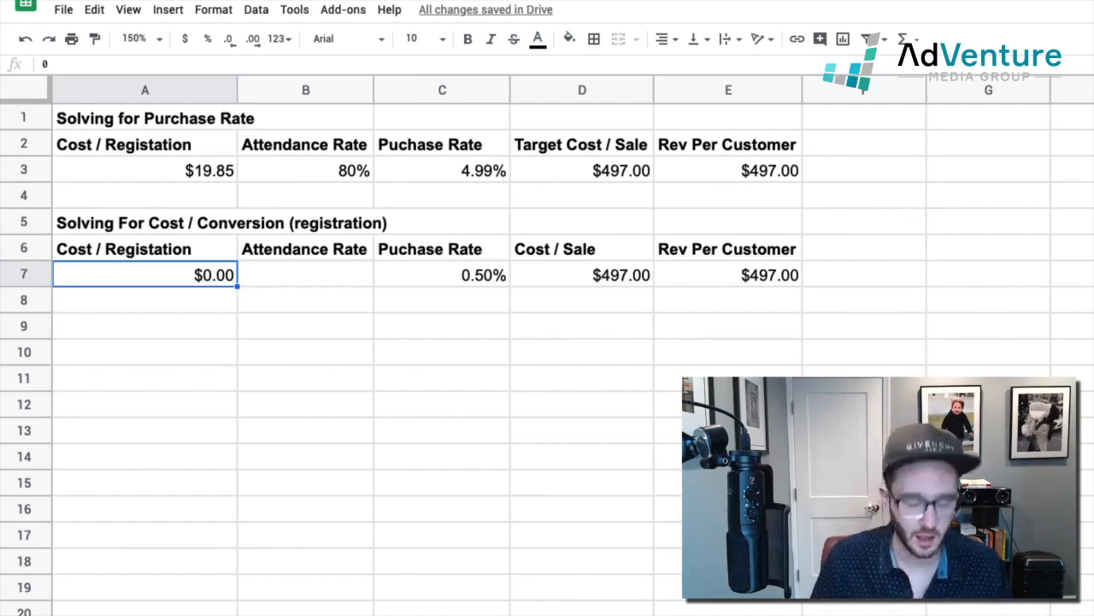
Step: Calculate the cost per registration in cell A7 with the formula =(D7*C7)
{"action": "type", "text": "="}
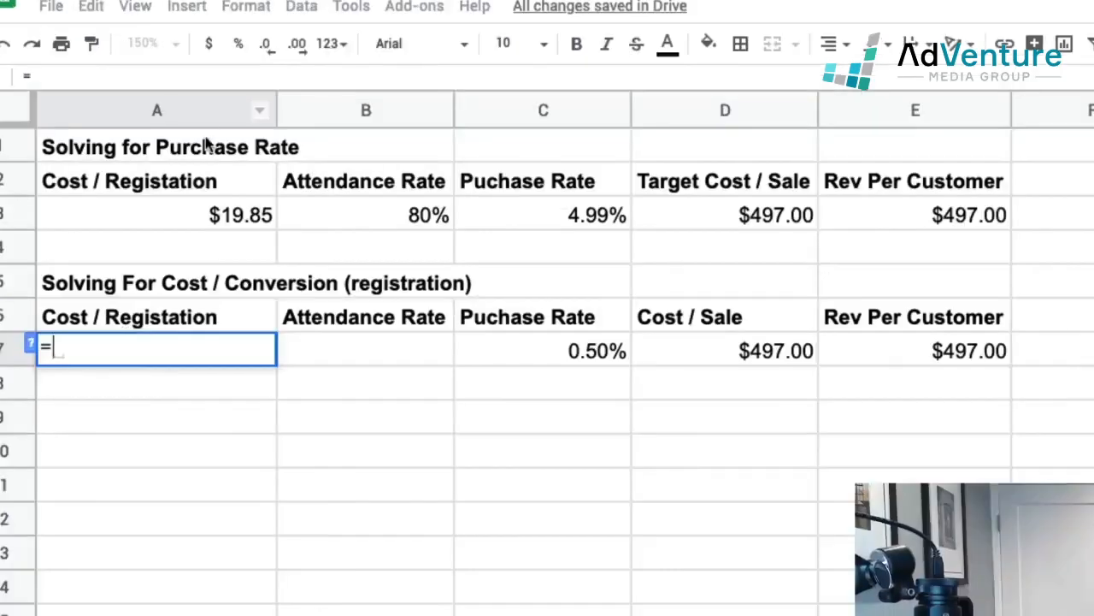
{"action": "type", "text": "("}
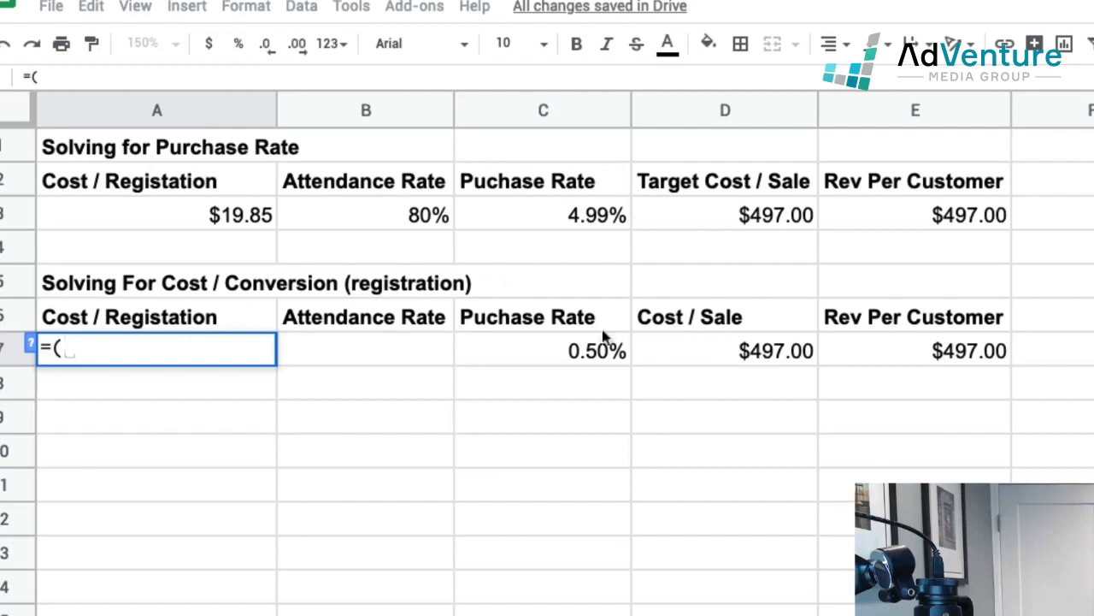
{"action": "left_click", "coordinate": [741, 357]}
{"action": "type", "text": "*"}
{"action": "left_click", "coordinate": [547, 357]}
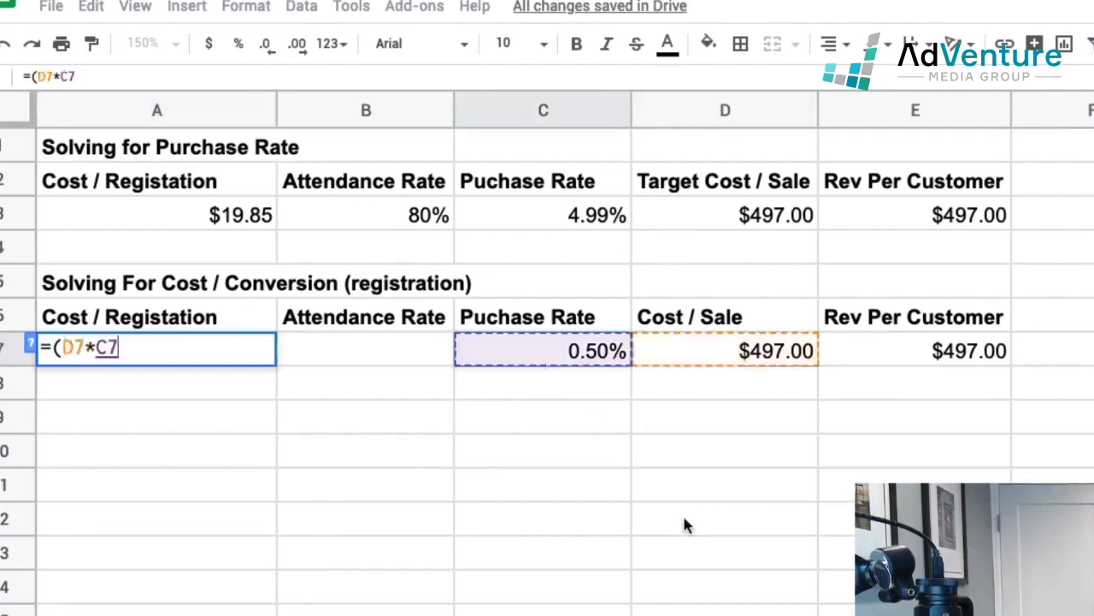
{"action": "key", "text": "Return"}
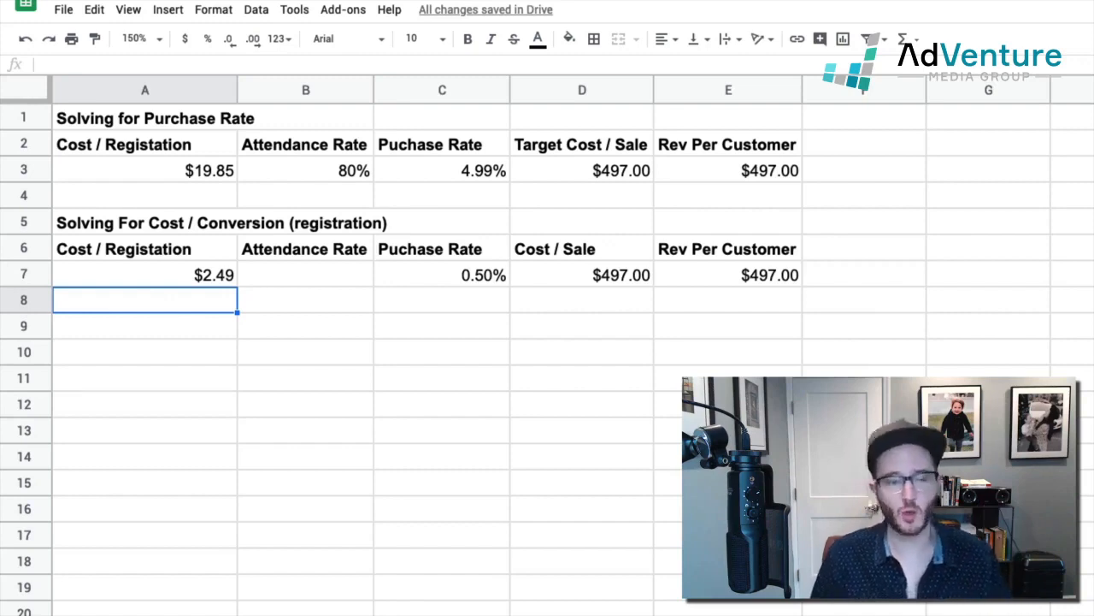
Step: Check the cost per sale, purchase rate and resulting cost per registration in row 7 of the second calculation
{"action": "key", "text": "Up"}
{"action": "key", "text": "Right"}
{"action": "key", "text": "Right"}
{"action": "key", "text": "Right"}
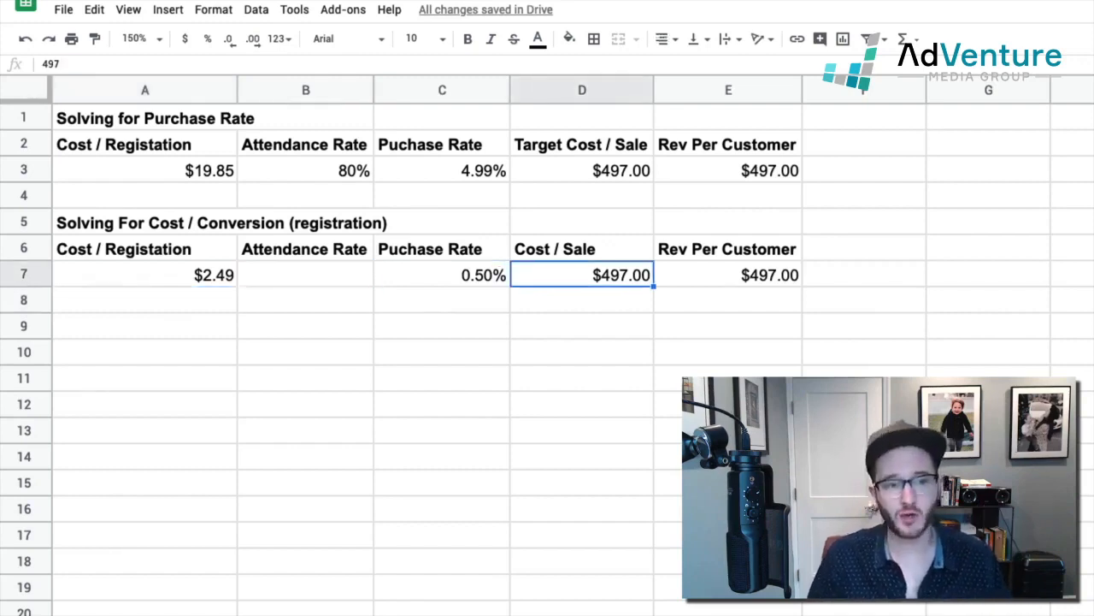
{"action": "key", "text": "Left"}
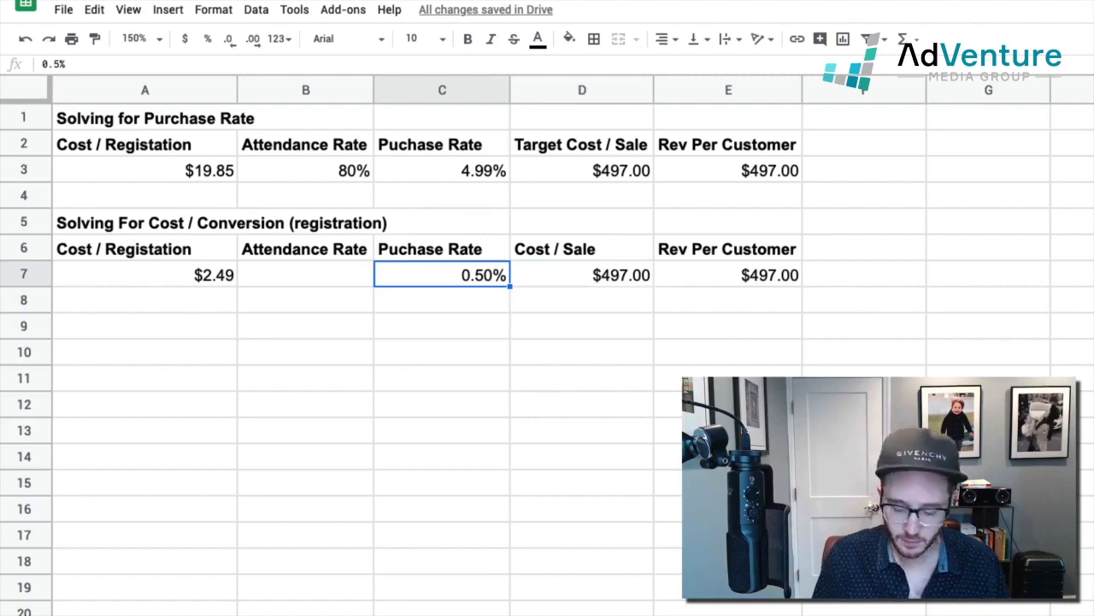
{"action": "key", "text": "Right"}
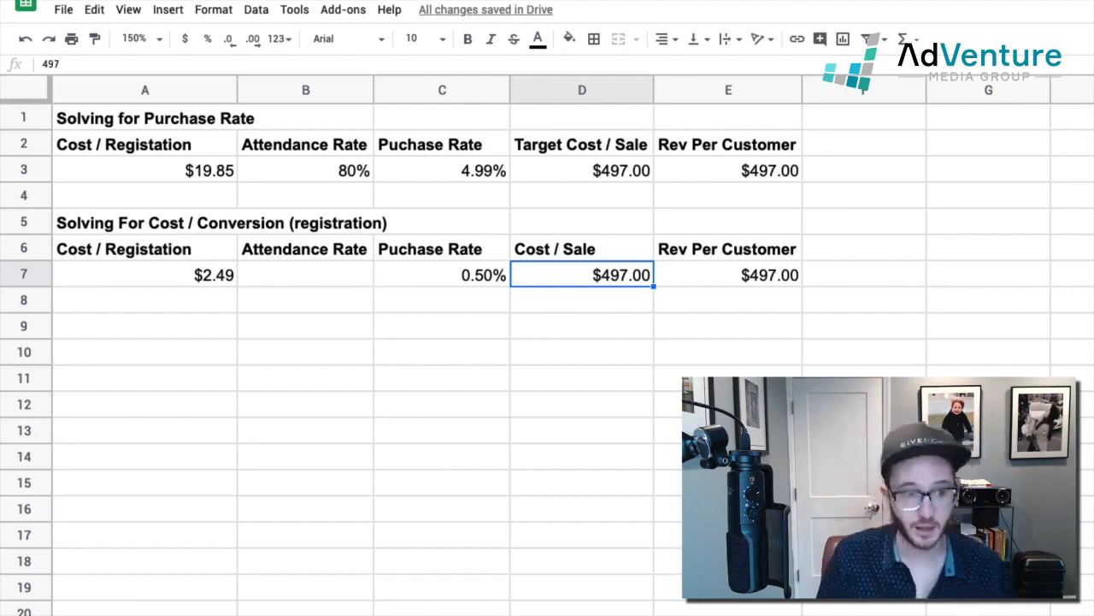
{"action": "key", "text": "Left"}
{"action": "key", "text": "Left"}
{"action": "key", "text": "Left"}
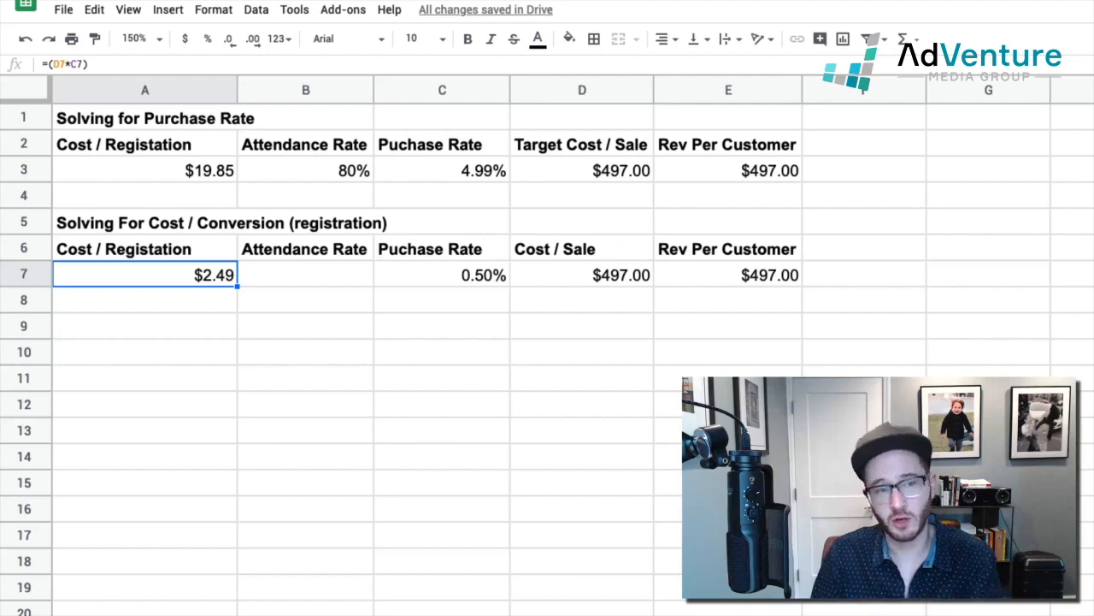
Step: Examine the purchase rate and cost per registration in row 3 of the first calculation
{"action": "key", "text": "Up"}
{"action": "key", "text": "Up"}
{"action": "key", "text": "Up"}
{"action": "key", "text": "Up"}
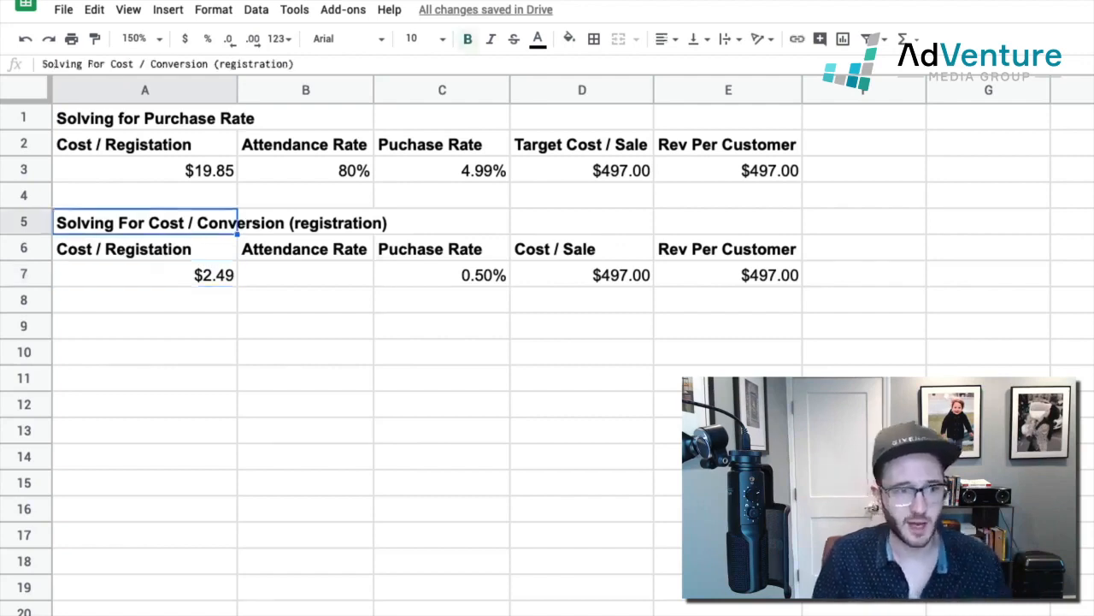
{"action": "key", "text": "Down"}
{"action": "key", "text": "Up"}
{"action": "key", "text": "Right"}
{"action": "key", "text": "Right"}
{"action": "key", "text": "Right"}
{"action": "key", "text": "Left"}
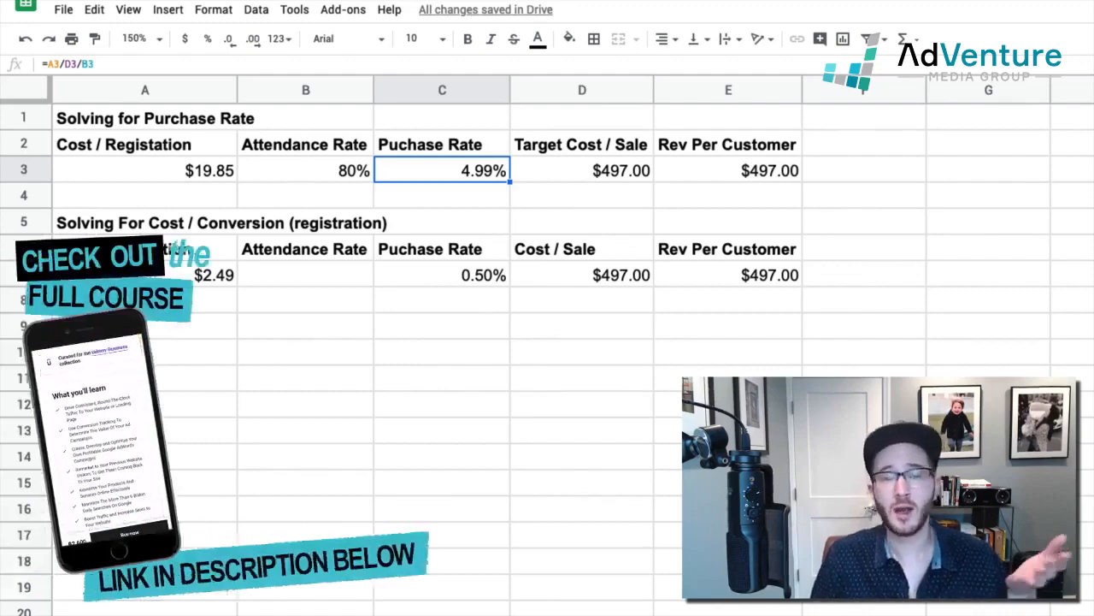
{"action": "key", "text": "Left"}
{"action": "key", "text": "Left"}
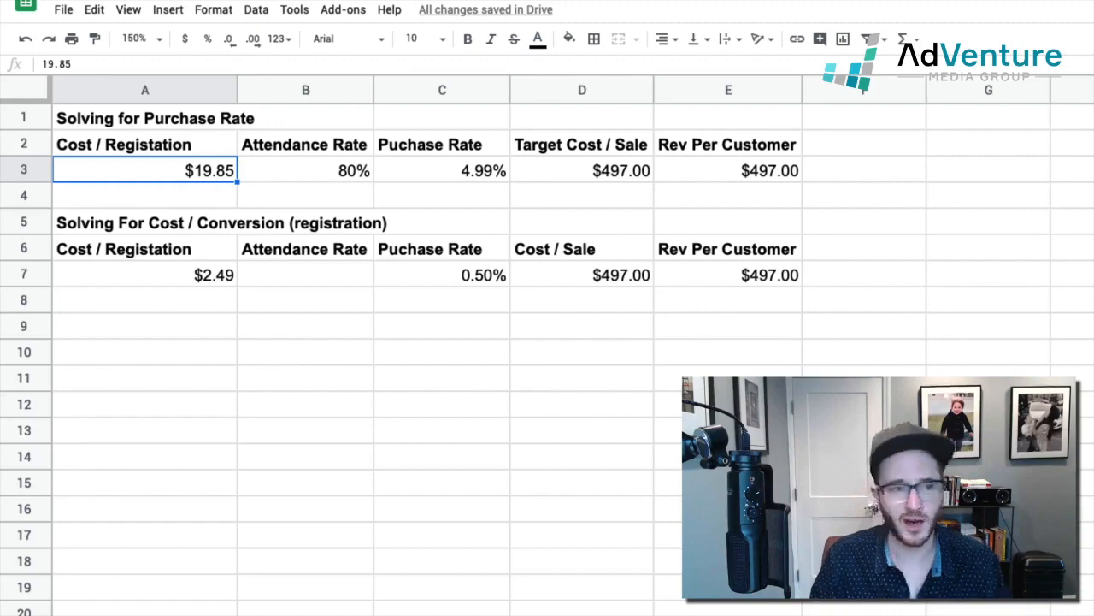
Step: Go back over row 7 of the second calculation, from cost per registration to the purchase rate in C7
{"action": "key", "text": "Down"}
{"action": "key", "text": "Down"}
{"action": "key", "text": "Down"}
{"action": "key", "text": "Down"}
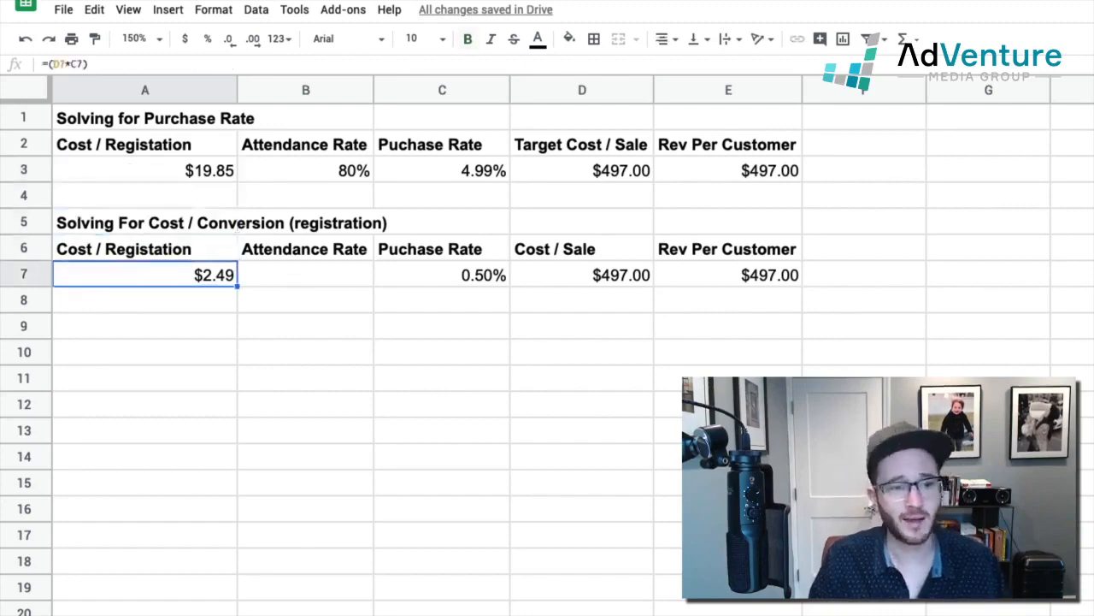
{"action": "key", "text": "Right"}
{"action": "key", "text": "Right"}
{"action": "key", "text": "Right"}
{"action": "key", "text": "Left"}
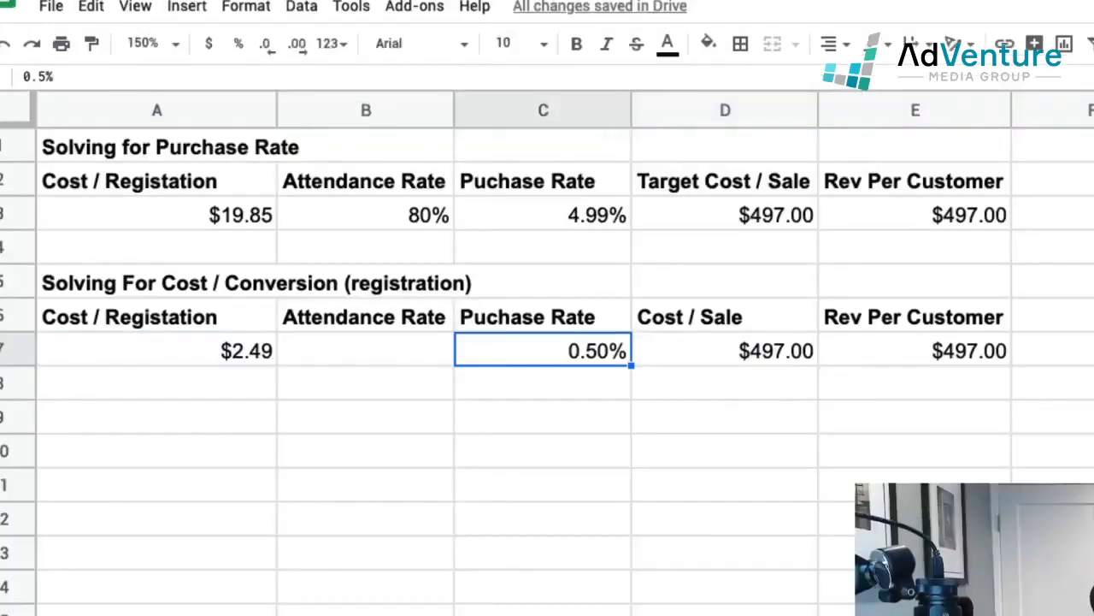
Step: Switch to Facebook Ads Manager, deselect the [Conversions] Conversion Webinar Registration - Kajabi campaign and examine its results
{"action": "key", "text": "Left"}
{"action": "key", "text": "Left"}
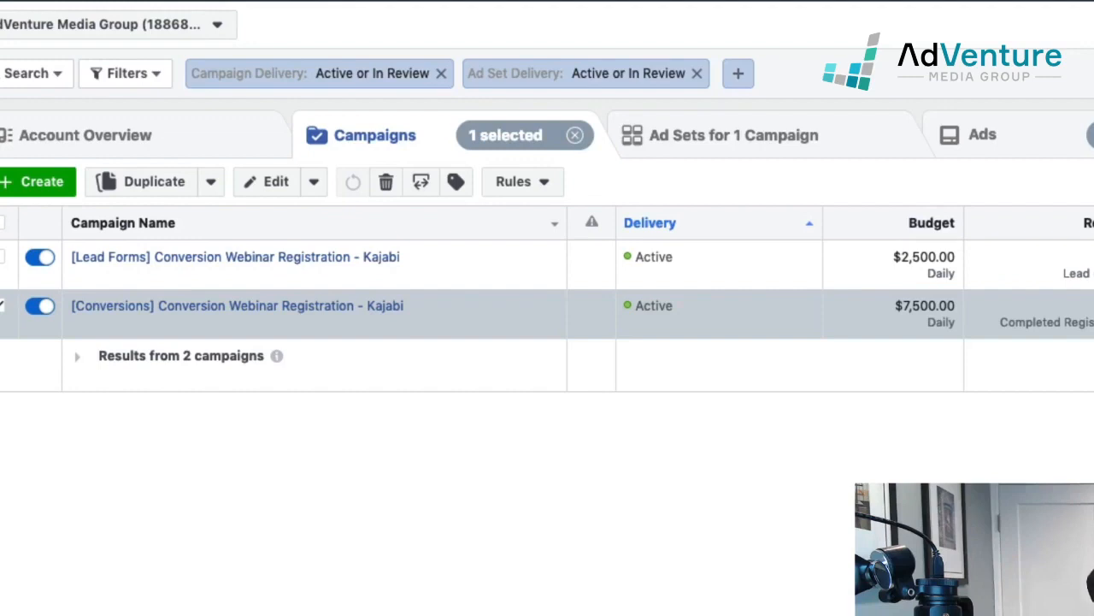
{"action": "left_click", "coordinate": [3, 307]}
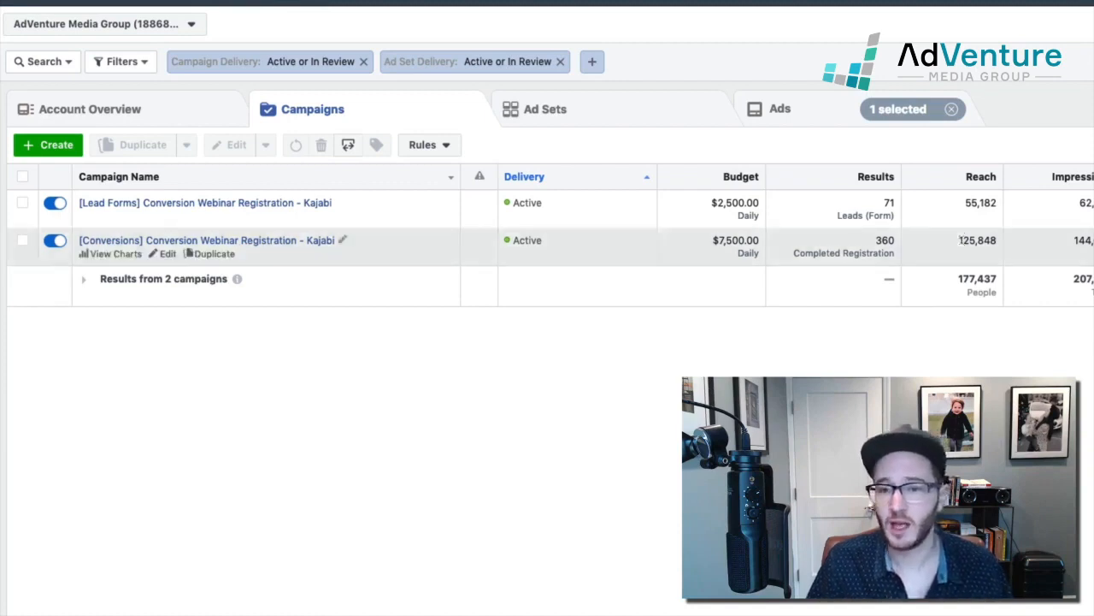
{"action": "left_click", "coordinate": [960, 241]}
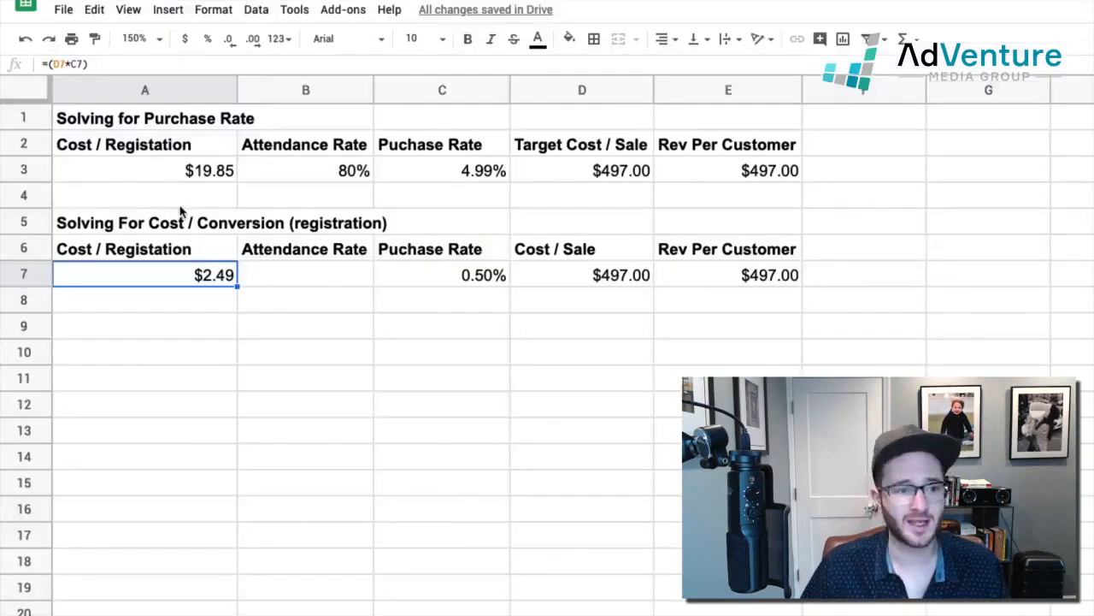
Step: Paste 7.58 as the cost per registration in cell A3 of the spreadsheet, without the source formatting
{"action": "left_click", "coordinate": [182, 179]}
{"action": "type", "text": "7.58"}
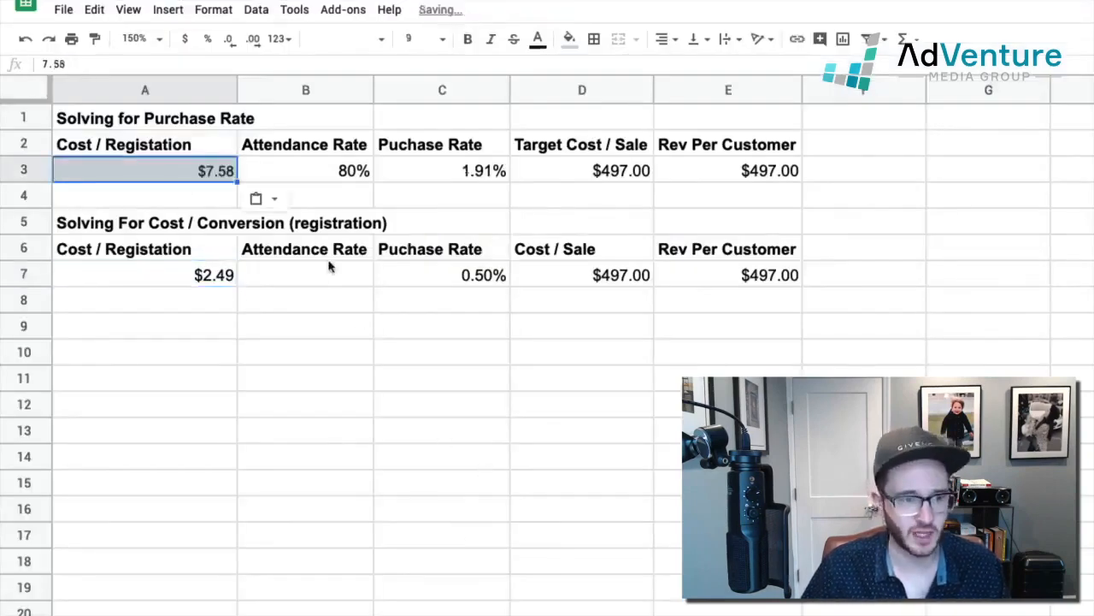
{"action": "left_click", "coordinate": [276, 202]}
{"action": "left_click", "coordinate": [346, 232]}
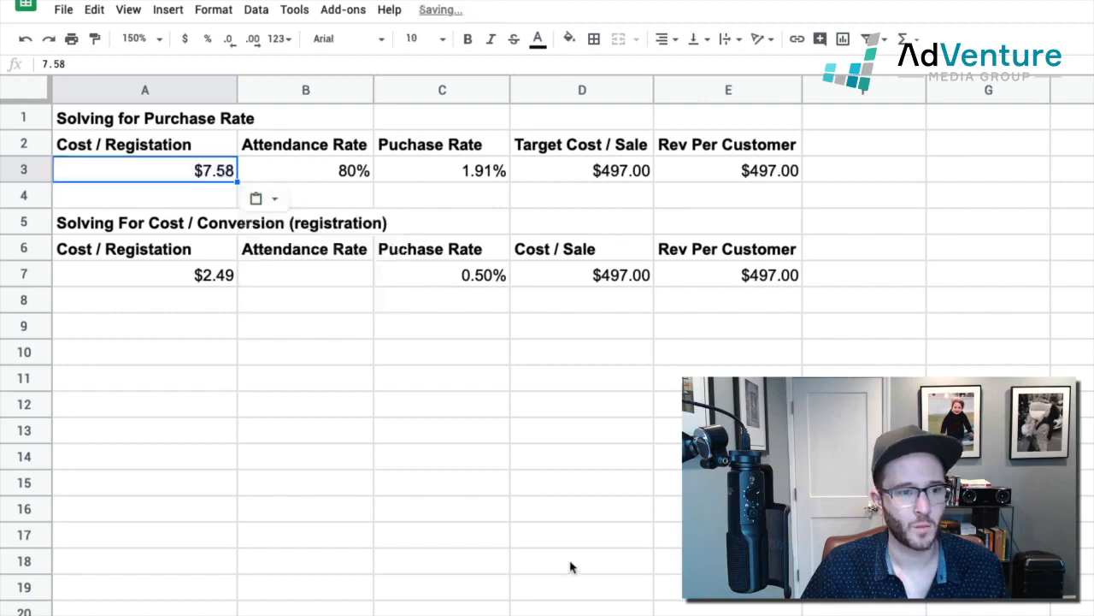
{"action": "left_click", "coordinate": [508, 496]}
Step: Color the purchase rates in cells C3 and C7 blue
{"action": "left_click", "coordinate": [469, 173]}
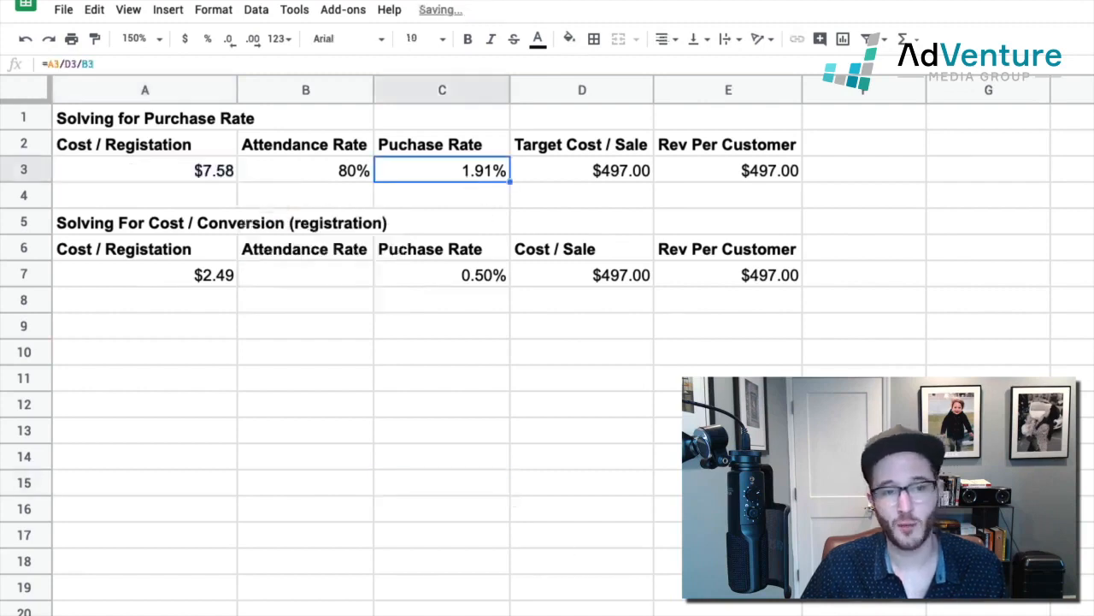
{"action": "left_click_drag", "start_coordinate": [408, 147], "coordinate": [432, 178]}
{"action": "left_click", "coordinate": [433, 178]}
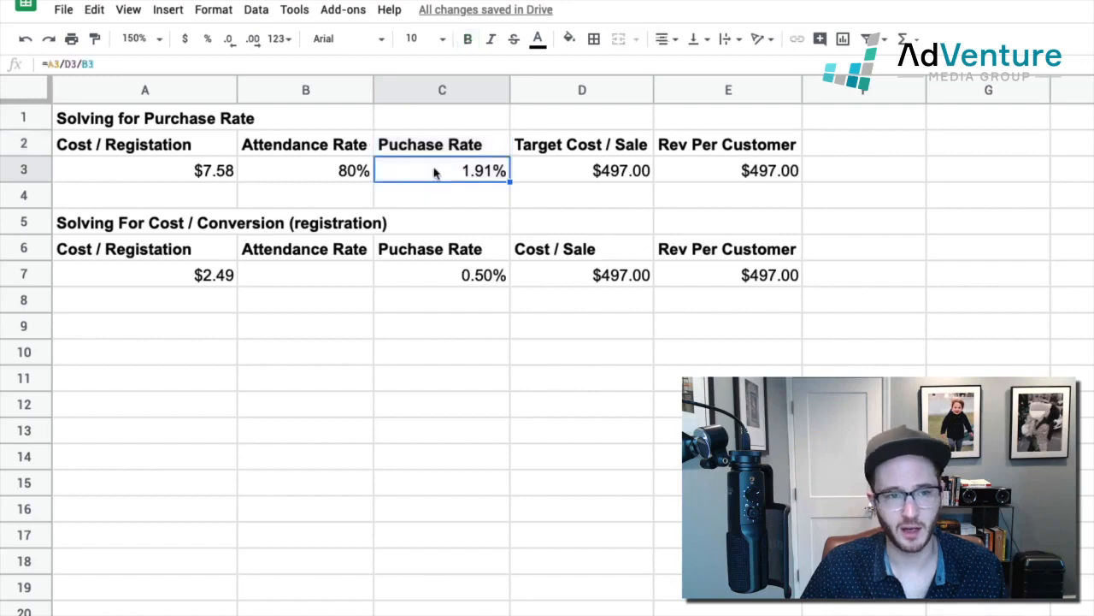
{"action": "left_click", "coordinate": [540, 39]}
{"action": "left_click", "coordinate": [649, 114]}
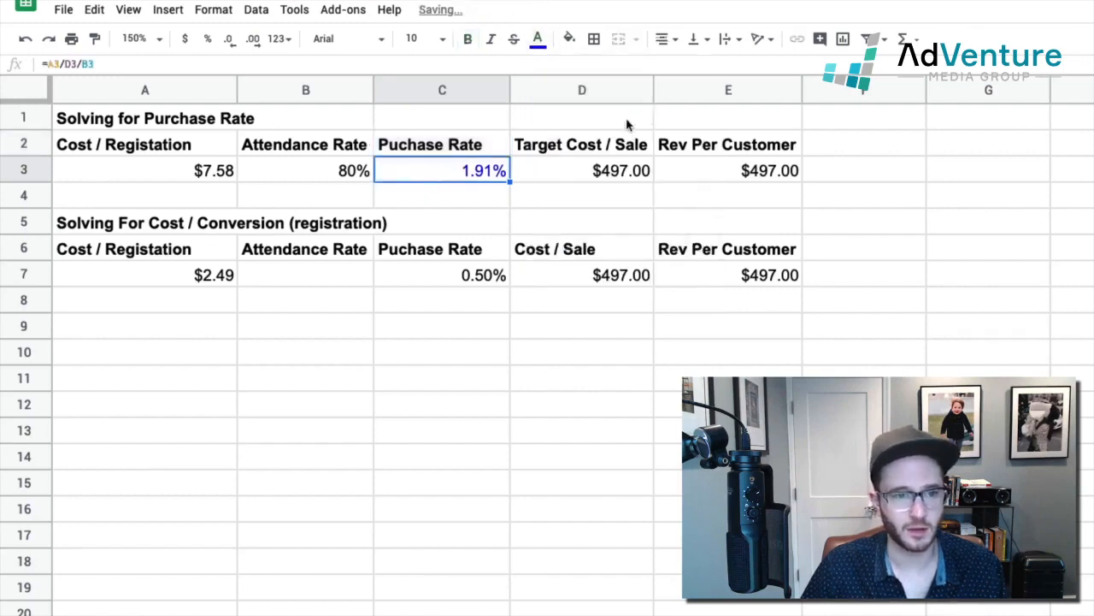
{"action": "left_click", "coordinate": [457, 277]}
{"action": "left_click", "coordinate": [538, 39]}
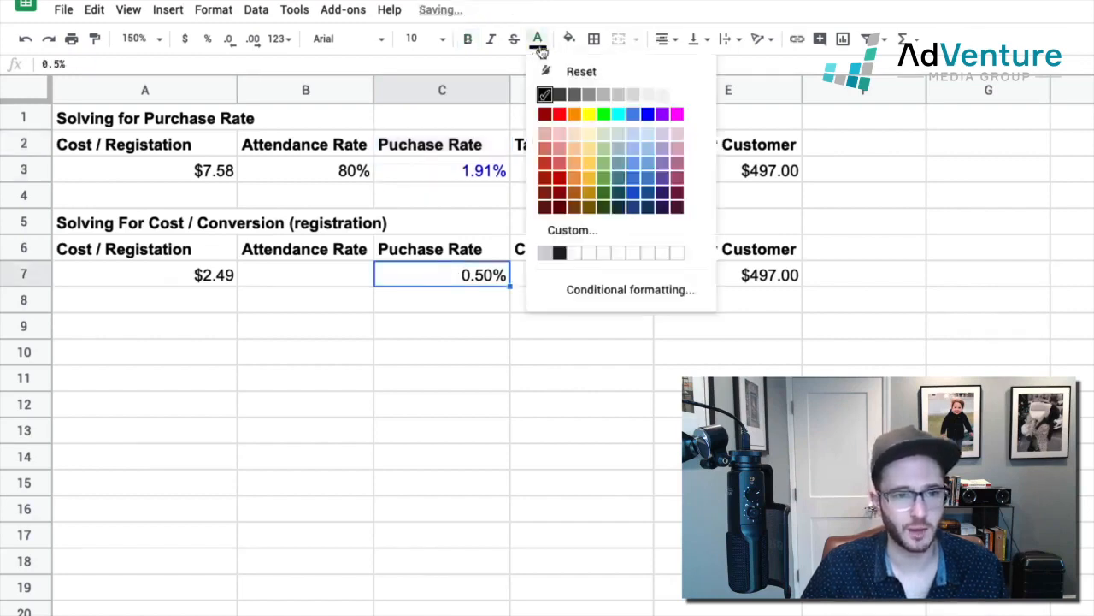
{"action": "left_click", "coordinate": [642, 116]}
{"action": "left_click", "coordinate": [568, 323]}
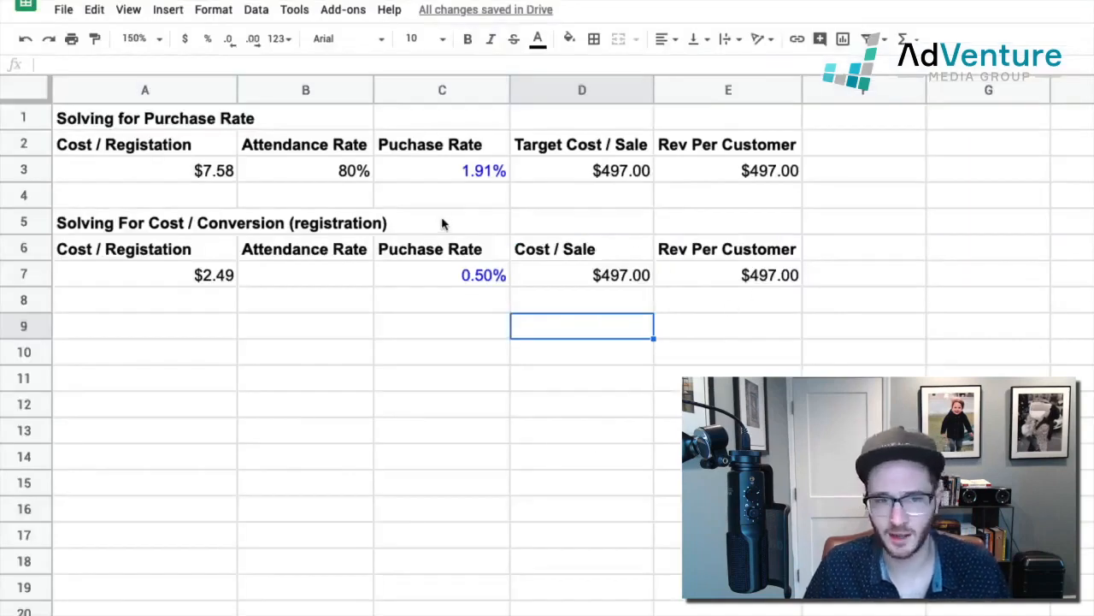
Step: Review the figures in row 3 of the first calculation and compare its purchase rate with the one in C7
{"action": "left_click", "coordinate": [437, 178]}
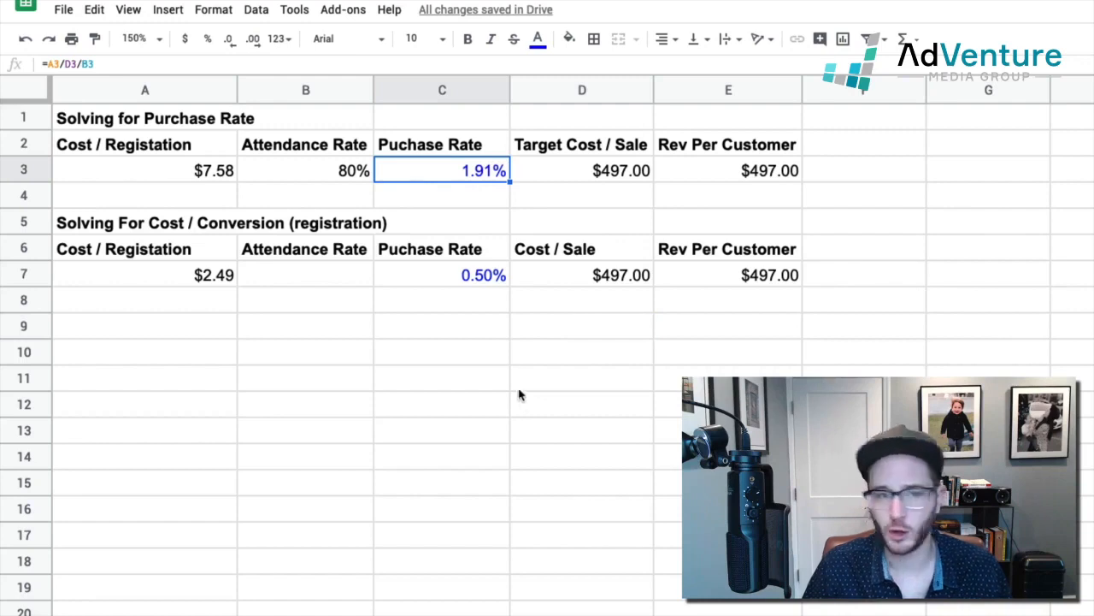
{"action": "left_click_drag", "start_coordinate": [173, 169], "coordinate": [694, 190]}
{"action": "left_click", "coordinate": [548, 457]}
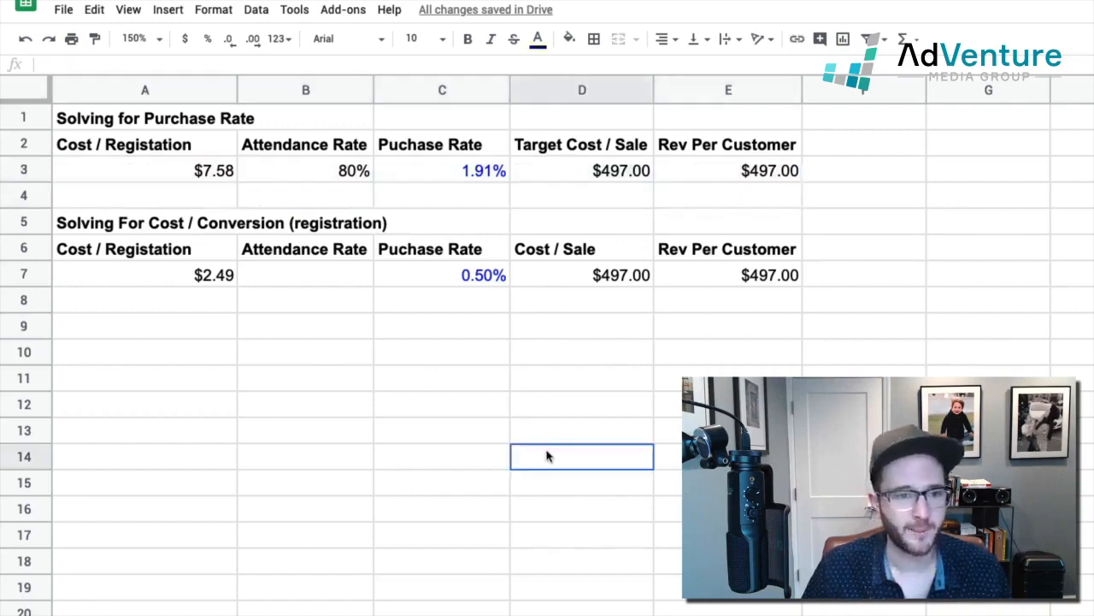
{"action": "left_click", "coordinate": [442, 280]}
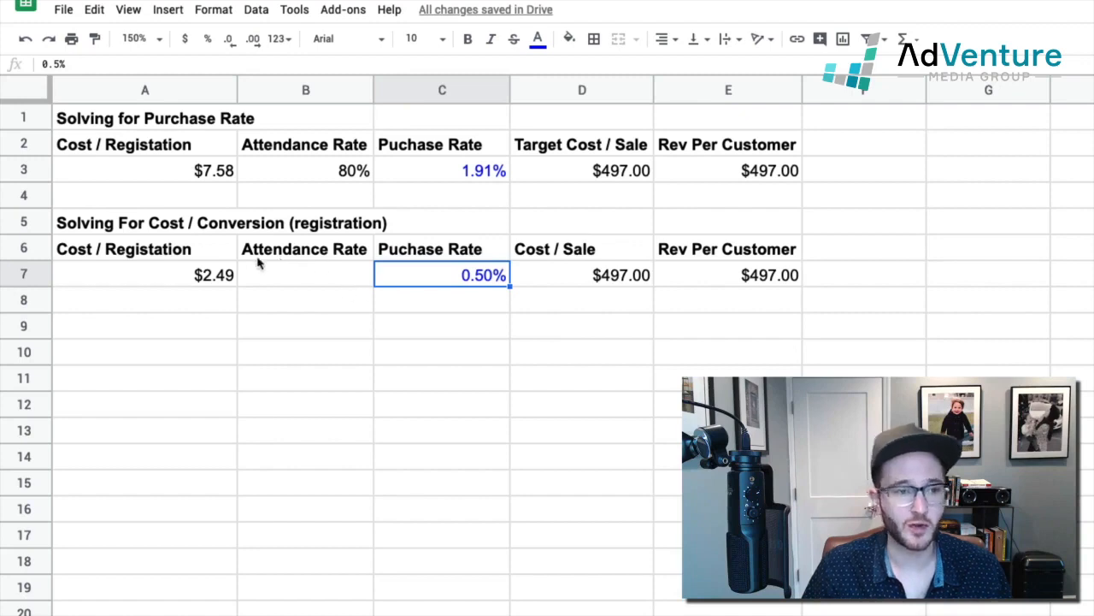
{"action": "left_click_drag", "start_coordinate": [166, 171], "coordinate": [748, 183]}
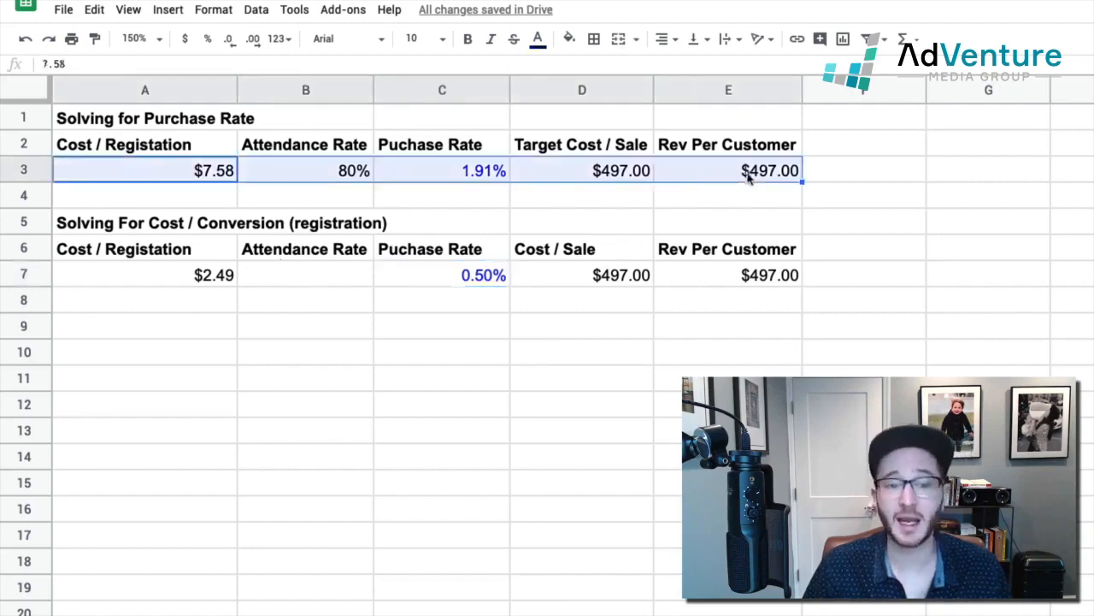
{"action": "left_click", "coordinate": [207, 180]}
{"action": "left_click_drag", "start_coordinate": [213, 174], "coordinate": [564, 181]}
{"action": "left_click", "coordinate": [467, 173]}
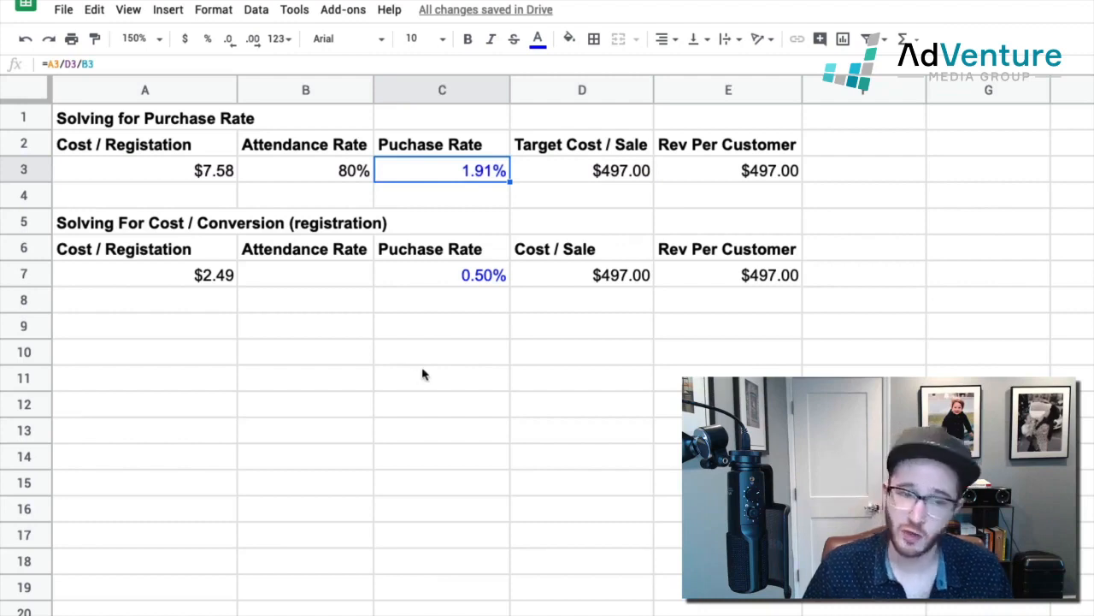
{"action": "left_click", "coordinate": [459, 287]}
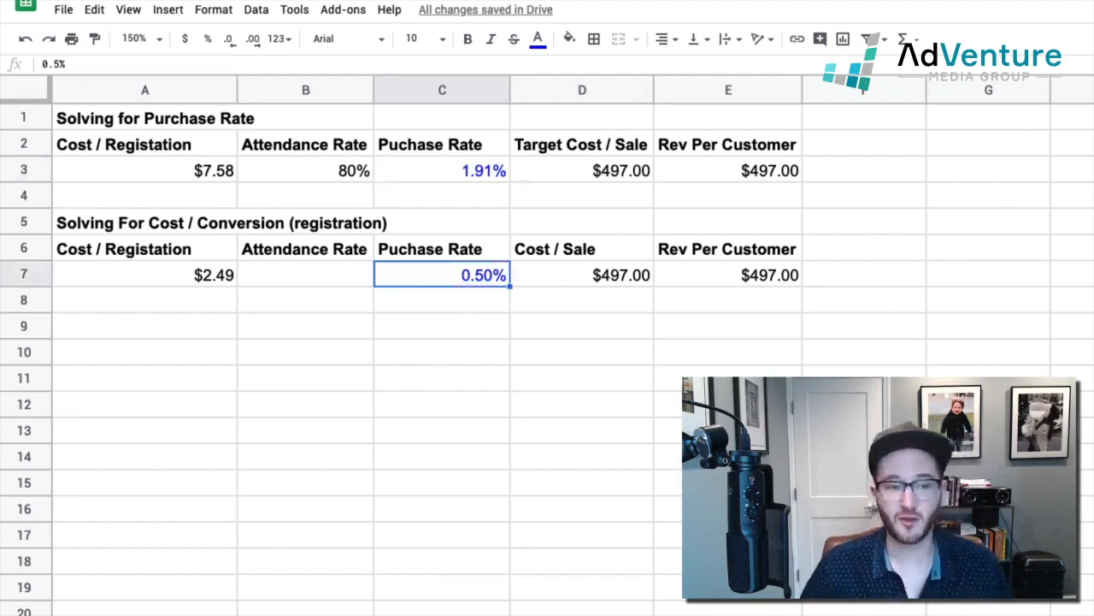
{"action": "left_click", "coordinate": [467, 296]}
{"action": "left_click", "coordinate": [474, 275]}
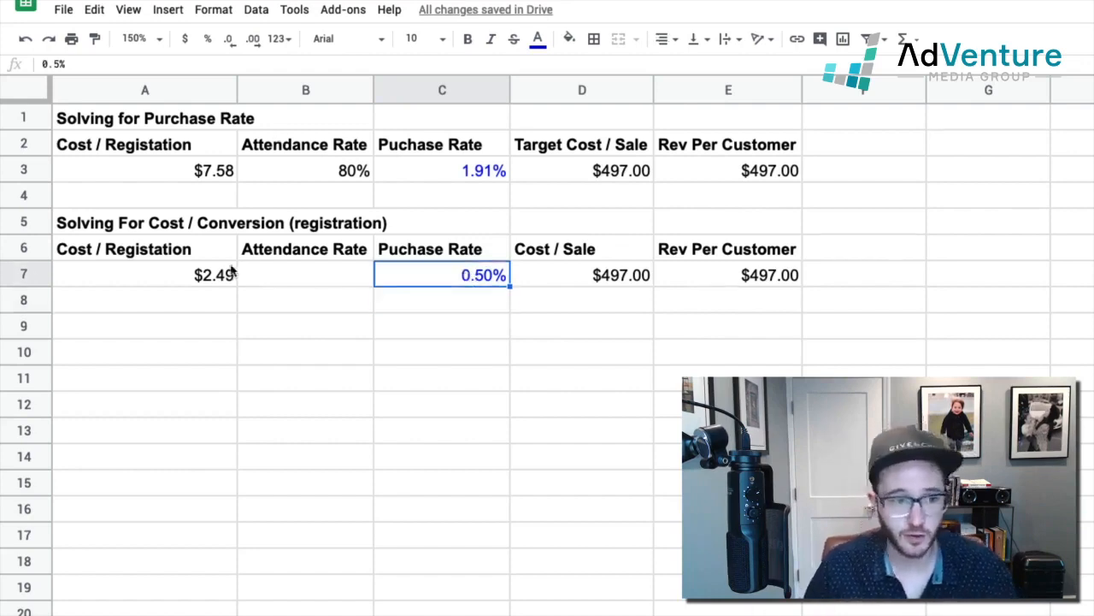
Step: Enter an attendance rate of 80% in cell B7 of the second calculation
{"action": "left_click", "coordinate": [330, 285]}
{"action": "type", "text": "80"}
{"action": "key", "text": "Return"}
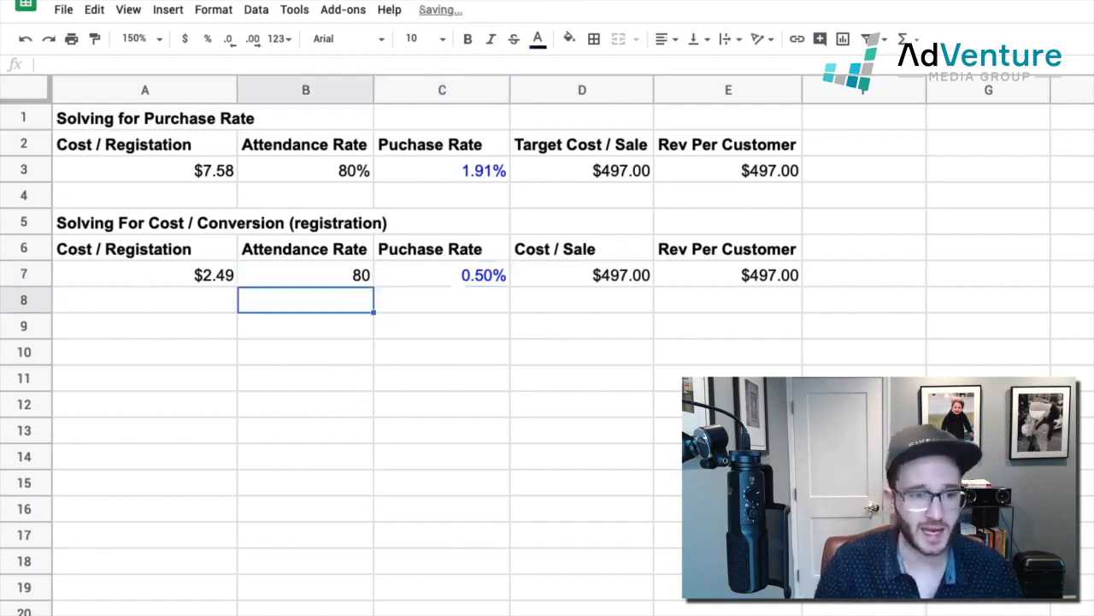
{"action": "left_click", "coordinate": [317, 278]}
{"action": "type", "text": "%"}
{"action": "key", "text": "Return"}
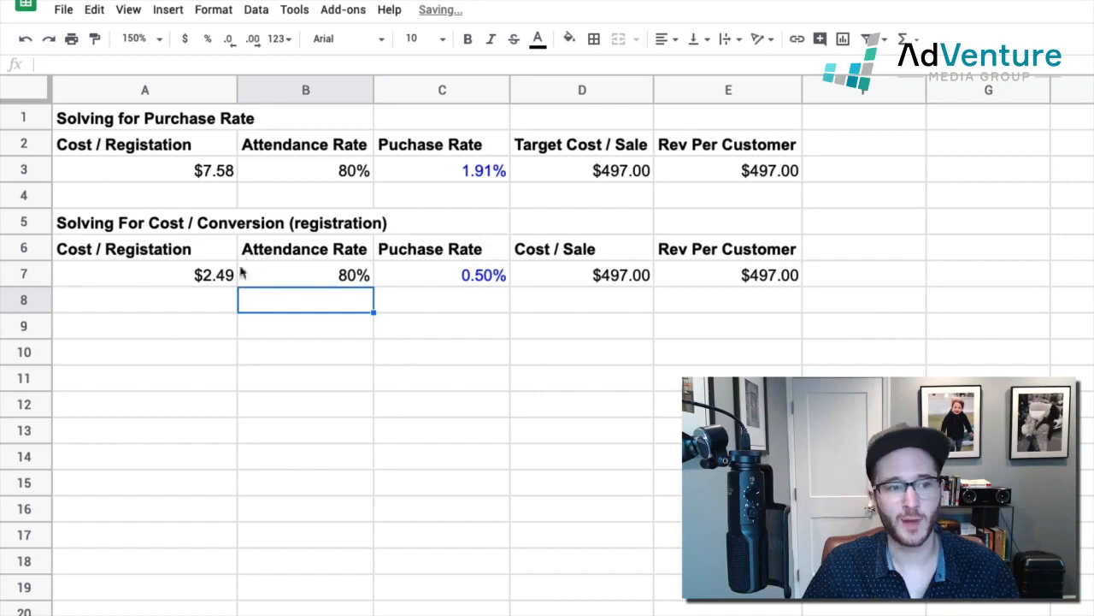
Step: Extend the cost per registration formula in A7 to include the attendance rate, as =(D7*C7)*B7
{"action": "left_click", "coordinate": [195, 276]}
{"action": "double_click", "coordinate": [203, 280]}
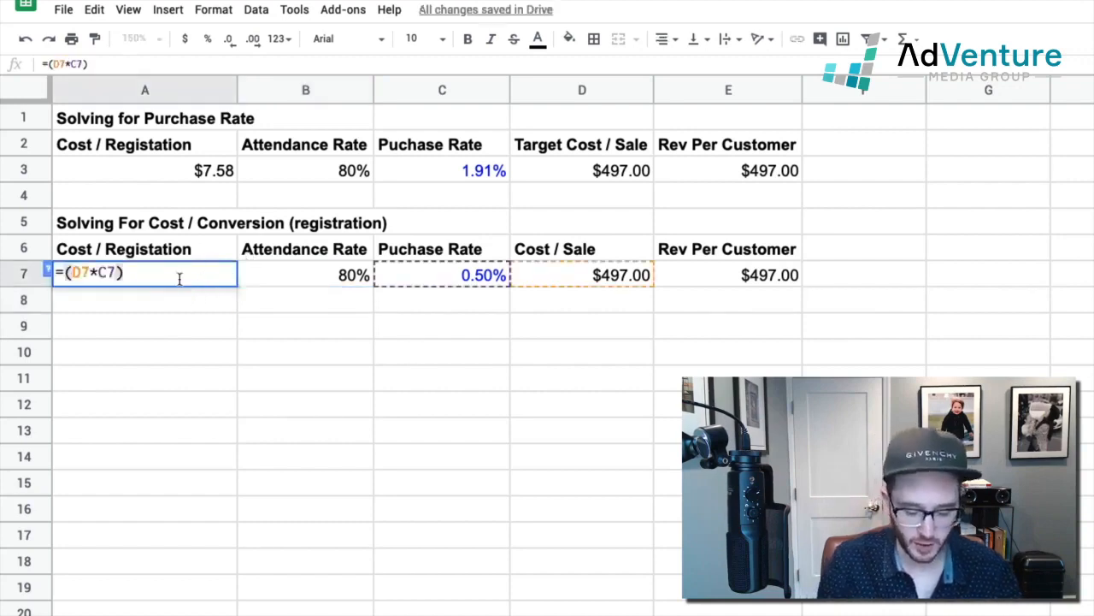
{"action": "type", "text": "*"}
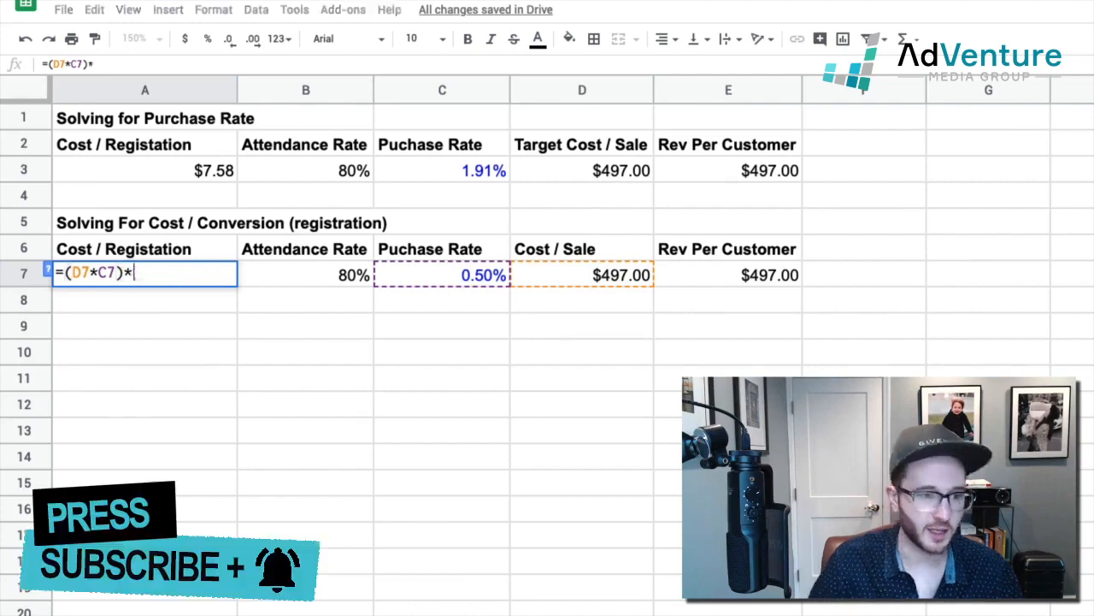
{"action": "left_click", "coordinate": [337, 259]}
{"action": "left_click", "coordinate": [337, 283]}
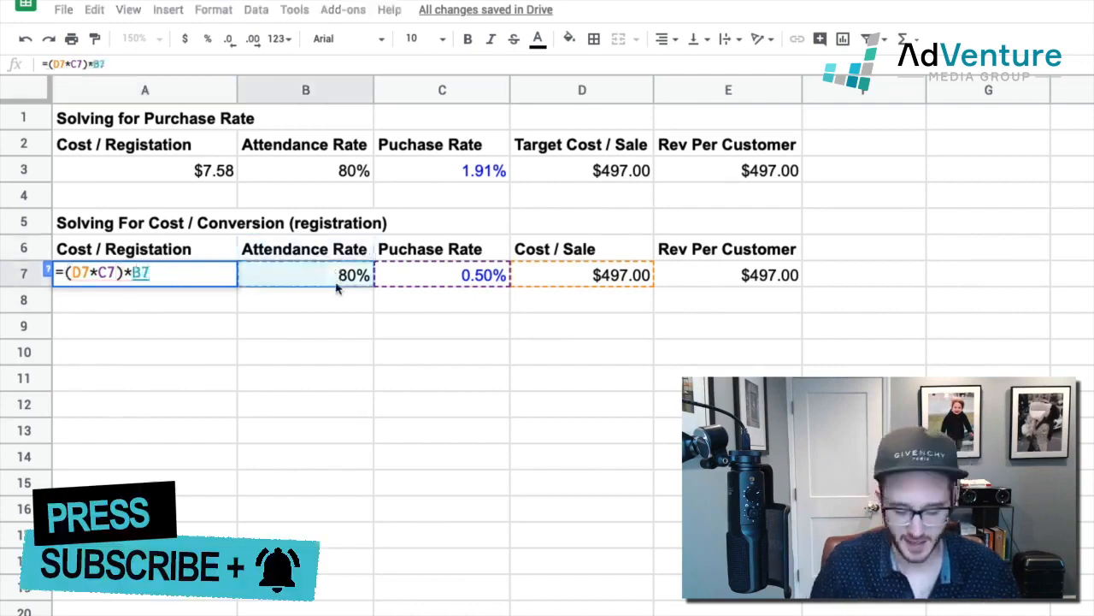
{"action": "key", "text": "Return"}
{"action": "left_click", "coordinate": [214, 280]}
{"action": "left_click", "coordinate": [241, 525]}
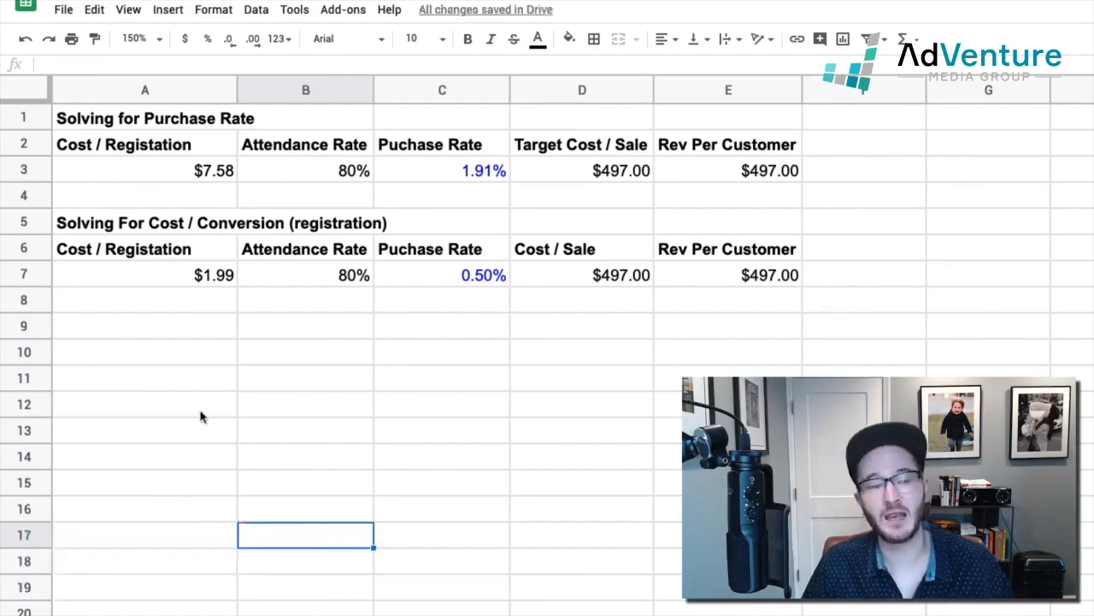
Step: Set the attendance rate in B7 to 60% to test its effect on the cost per registration
{"action": "left_click", "coordinate": [152, 278]}
{"action": "double_click", "coordinate": [313, 281]}
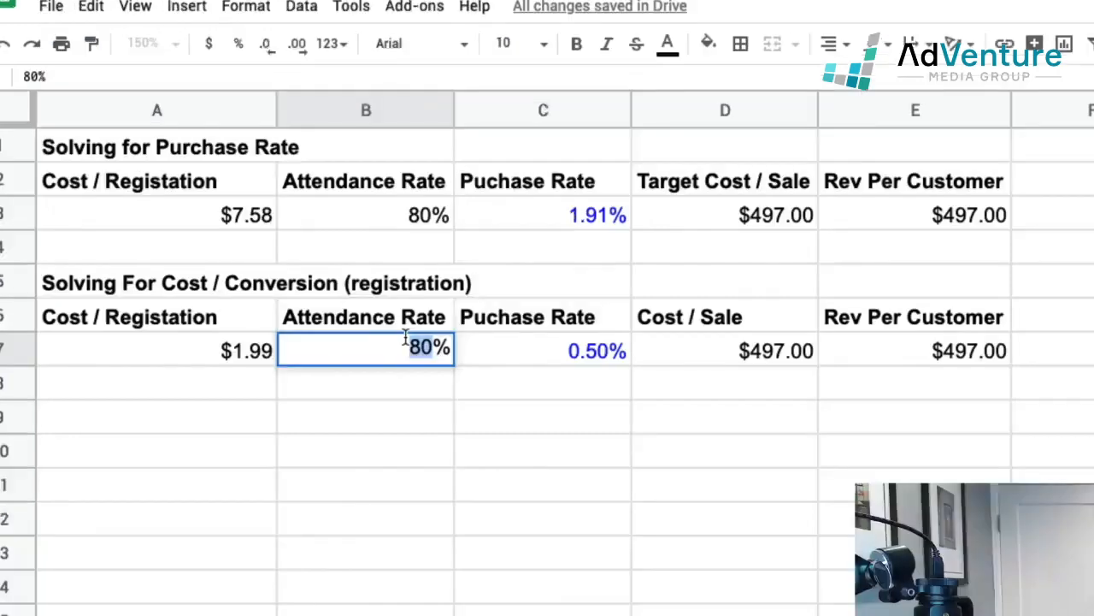
{"action": "type", "text": "6"}
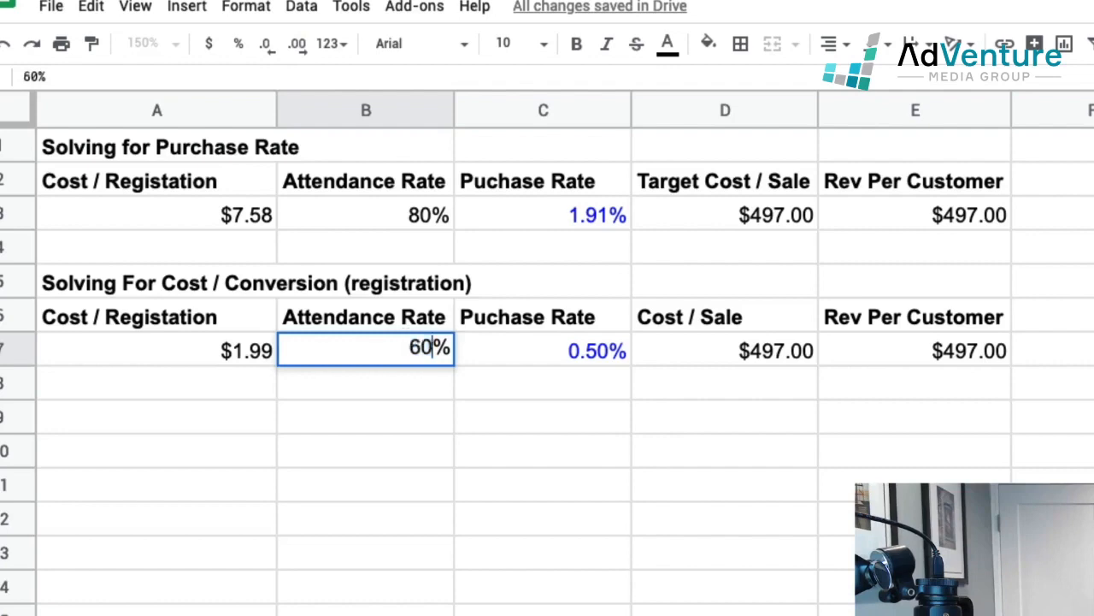
{"action": "key", "text": "Return"}
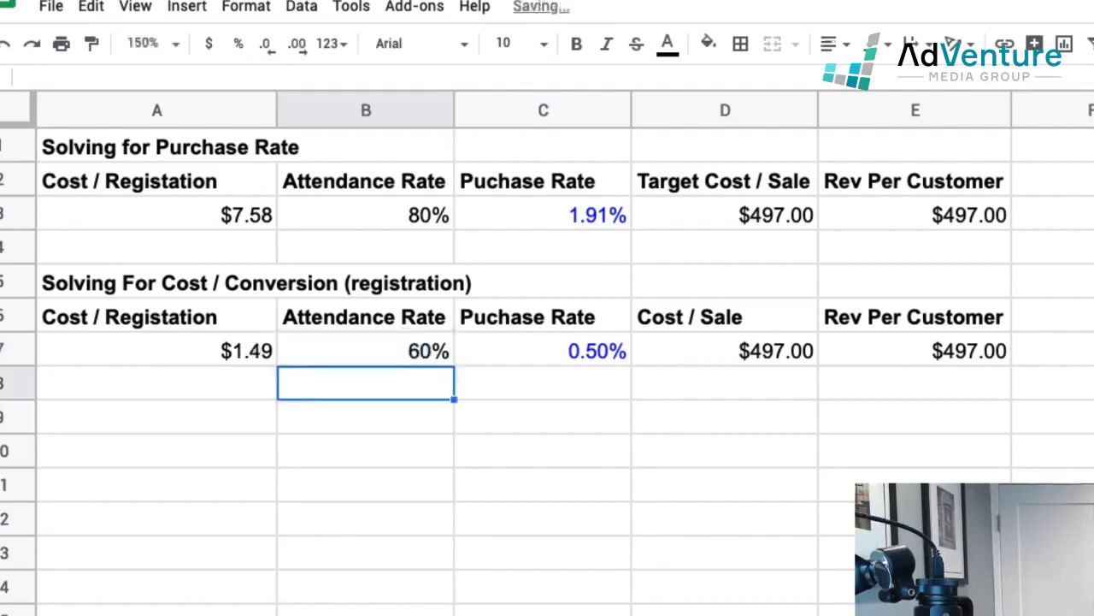
Step: Set the attendance rate in B7 to 95% and check the cost per registration in A7
{"action": "left_click", "coordinate": [225, 351]}
{"action": "left_click", "coordinate": [410, 331]}
{"action": "double_click", "coordinate": [411, 348]}
{"action": "double_click", "coordinate": [410, 347]}
{"action": "type", "text": "95"}
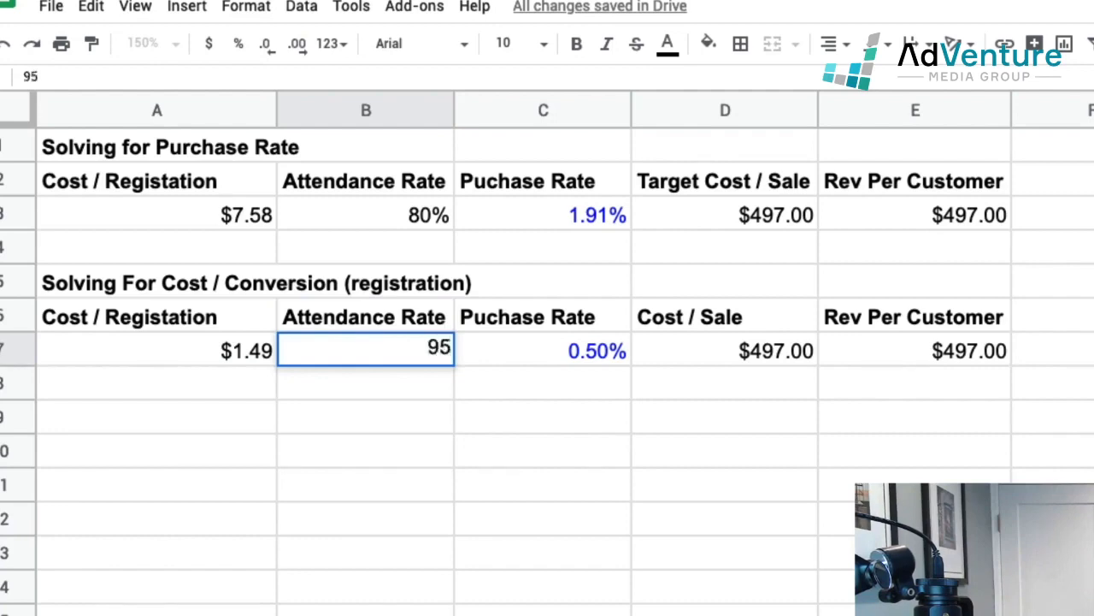
{"action": "key", "text": "Return"}
{"action": "left_click", "coordinate": [391, 348]}
{"action": "double_click", "coordinate": [389, 348]}
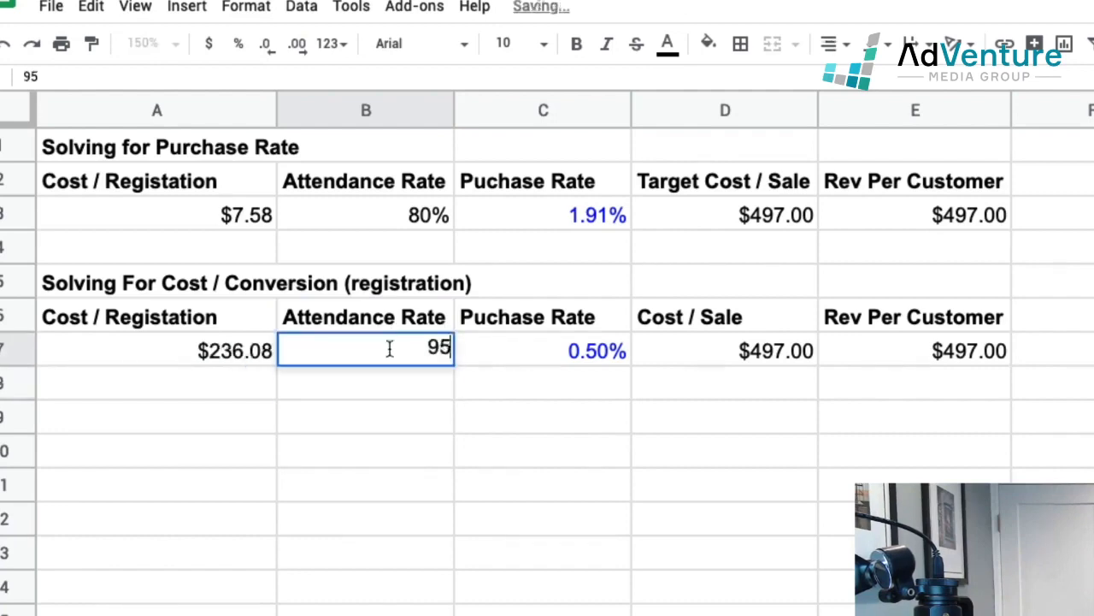
{"action": "type", "text": "%"}
{"action": "key", "text": "Return"}
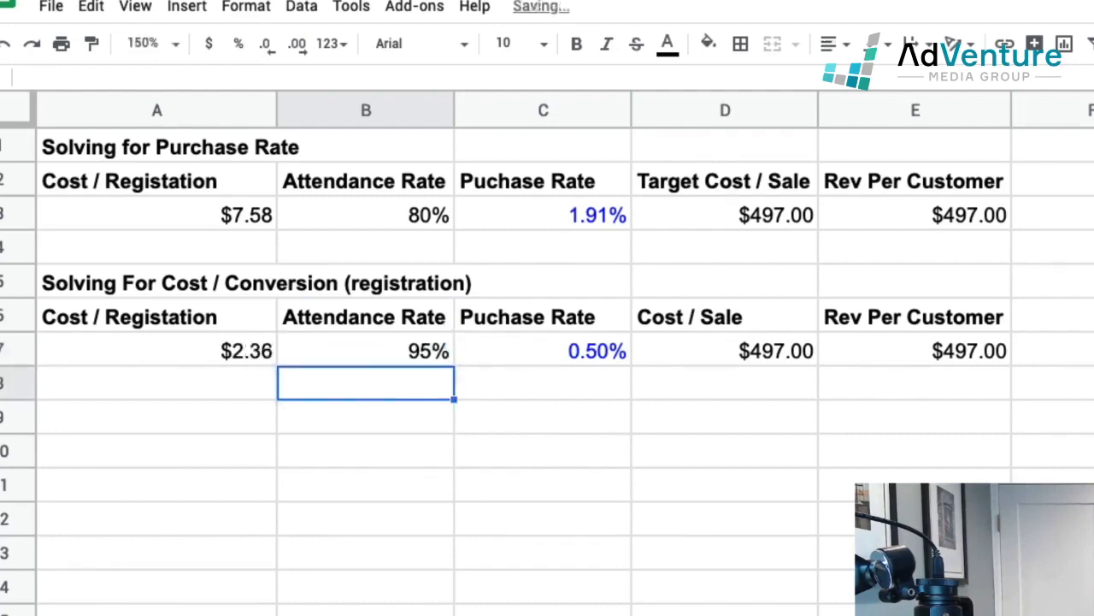
{"action": "left_click", "coordinate": [225, 349]}
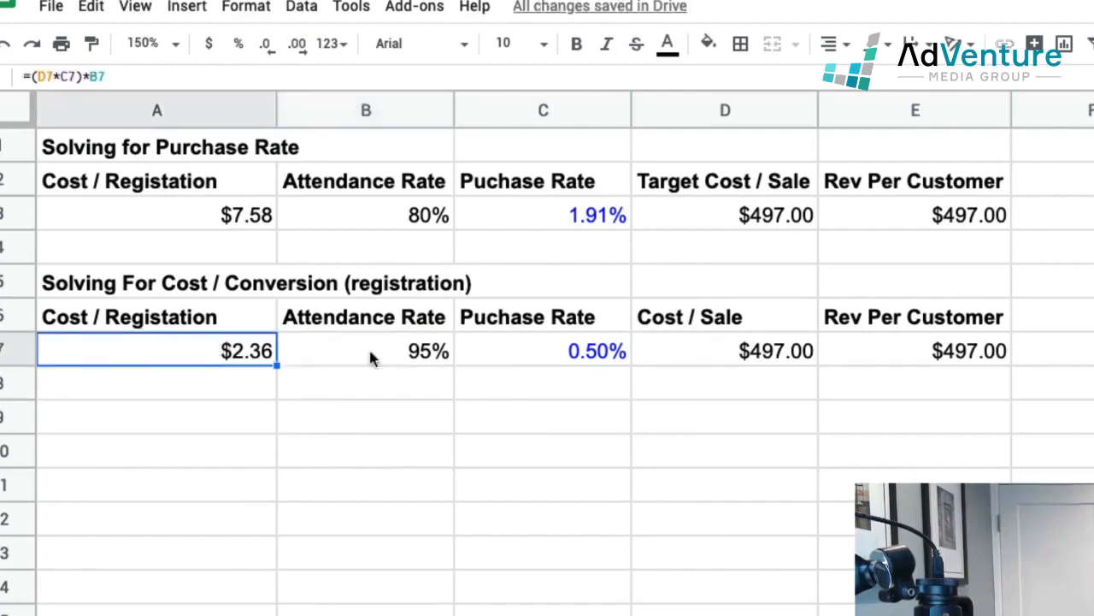
Step: Set the cost per sale in D7 to $400 and check the cost per registration in A7
{"action": "left_click", "coordinate": [727, 359]}
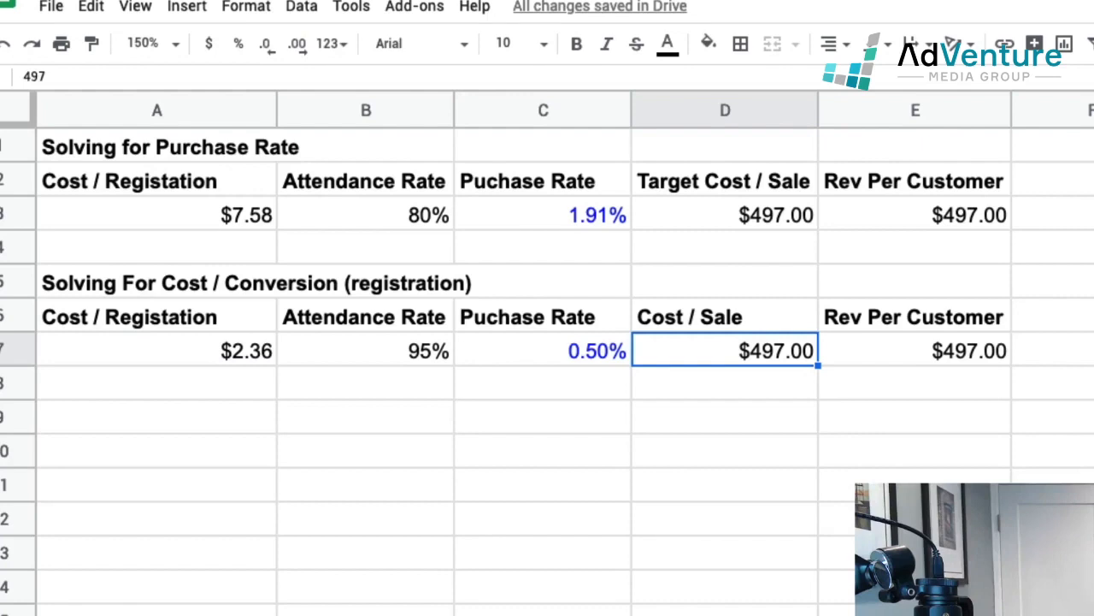
{"action": "key", "text": "BackSpace"}
{"action": "type", "text": "400"}
{"action": "key", "text": "Return"}
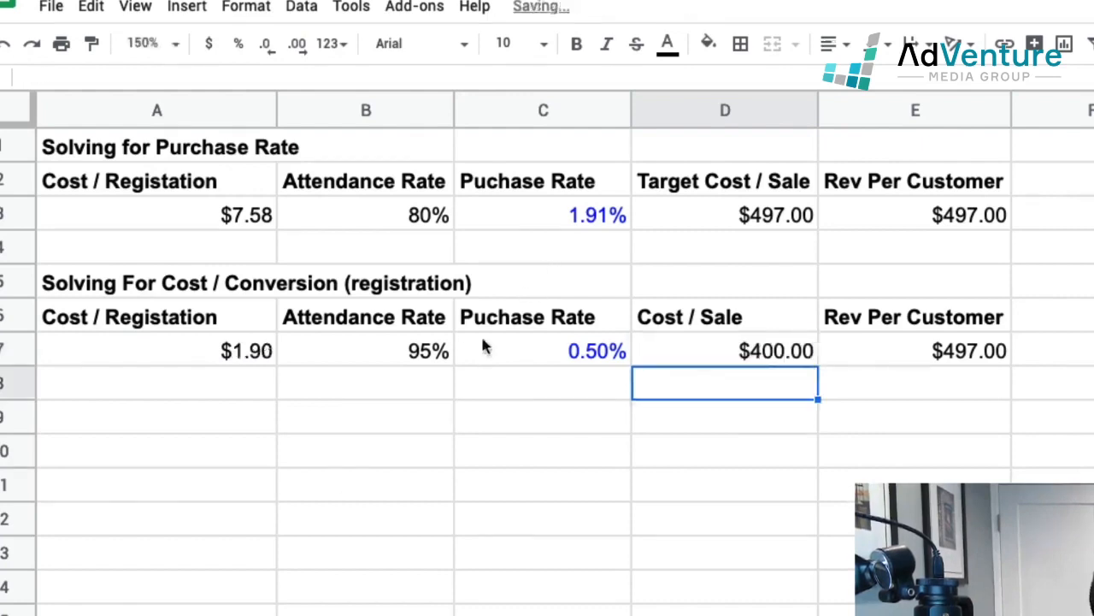
{"action": "left_click", "coordinate": [405, 359]}
{"action": "left_click", "coordinate": [233, 358]}
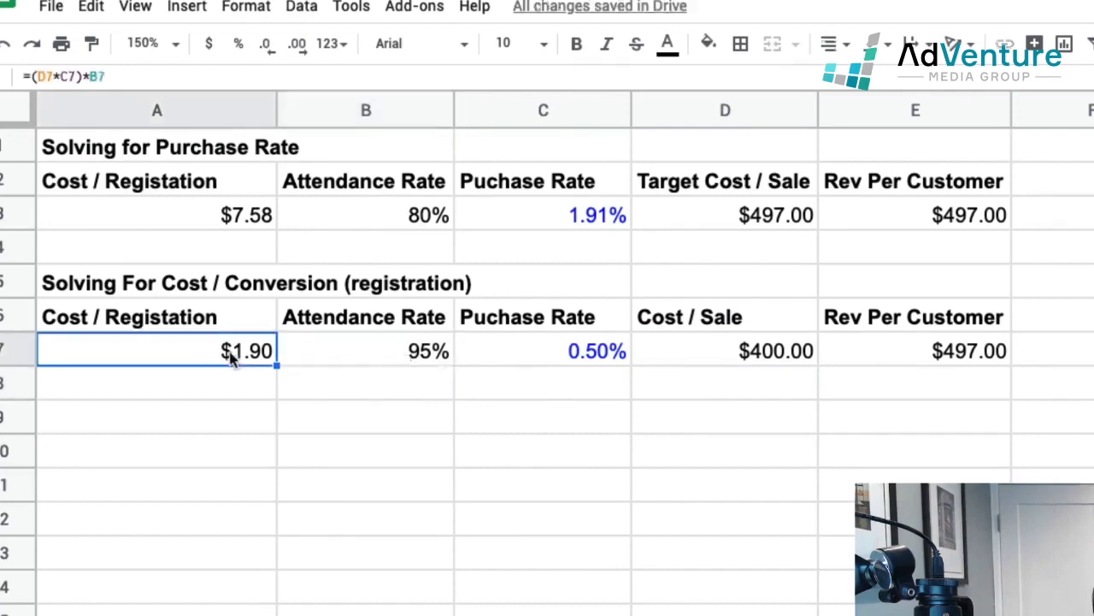
Step: Set the attendance rate in B7 of the second calculation to 70%
{"action": "left_click", "coordinate": [752, 358]}
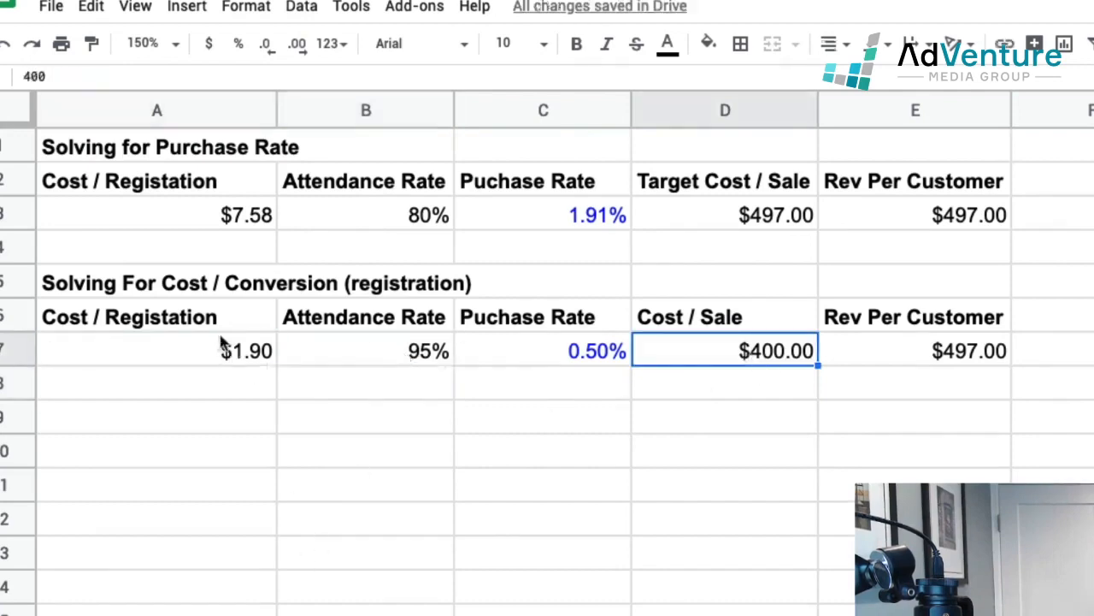
{"action": "left_click", "coordinate": [348, 348]}
{"action": "type", "text": "70"}
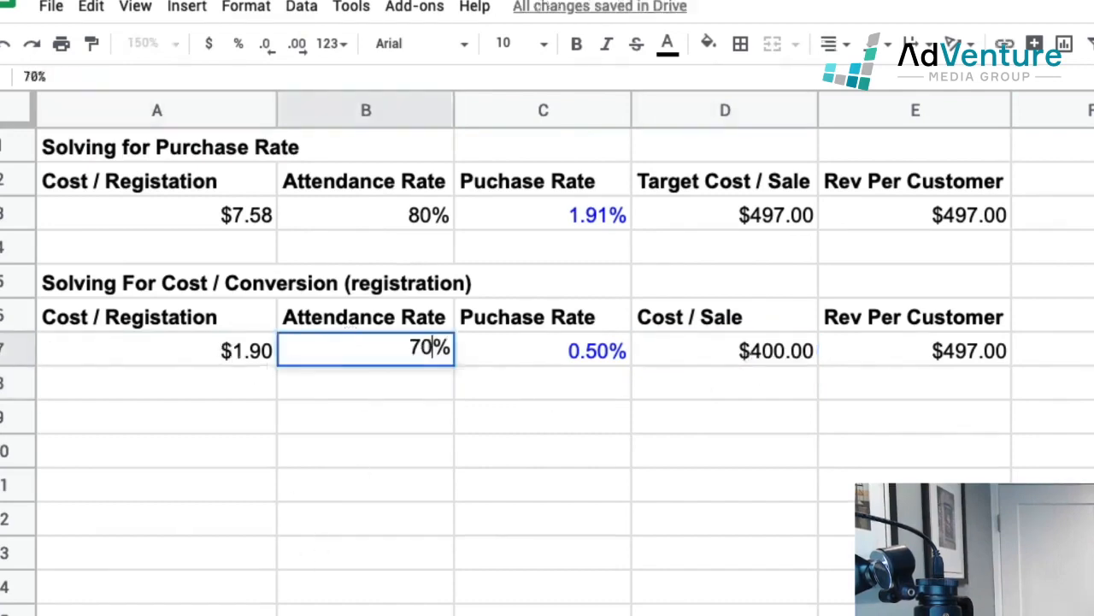
{"action": "key", "text": "Return"}
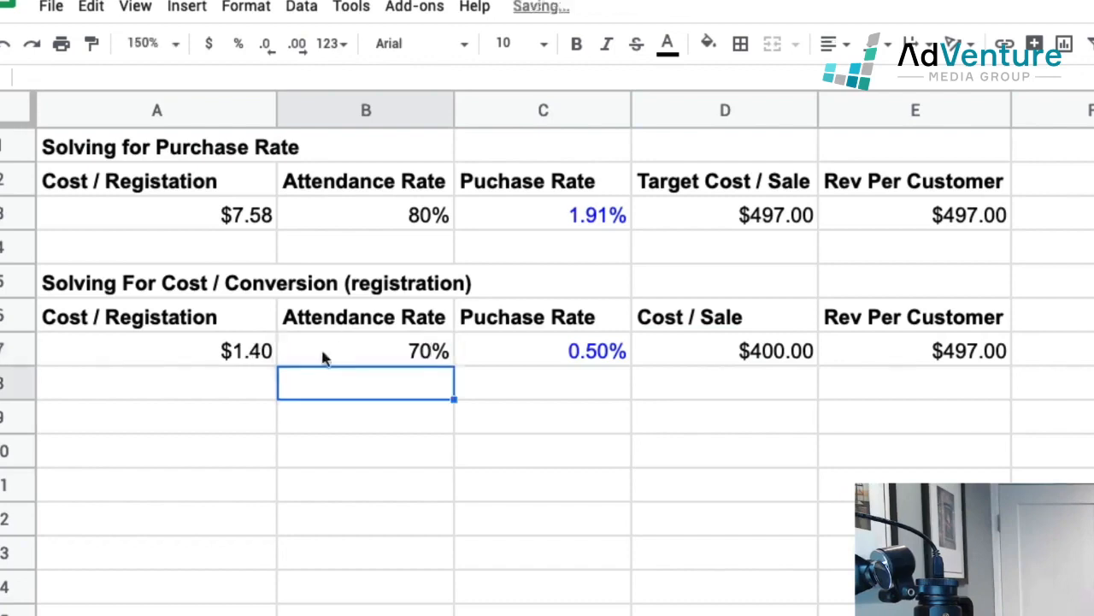
Step: Compare the calculated cost per registration in A7 with the actual one in A3, and check the purchase rate in C7
{"action": "left_click", "coordinate": [256, 355]}
{"action": "left_click", "coordinate": [239, 218]}
{"action": "left_click", "coordinate": [247, 359]}
{"action": "left_click", "coordinate": [243, 218]}
{"action": "left_click", "coordinate": [236, 346]}
{"action": "left_click", "coordinate": [230, 212]}
{"action": "left_click", "coordinate": [562, 355]}
{"action": "left_click", "coordinate": [452, 551]}
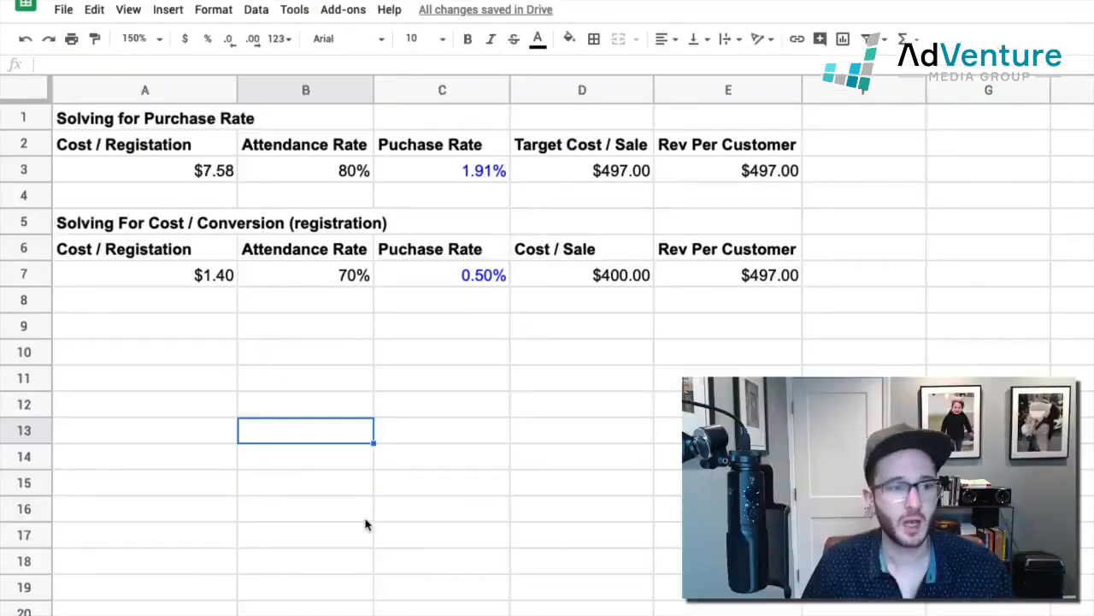
{"action": "left_click", "coordinate": [129, 301]}
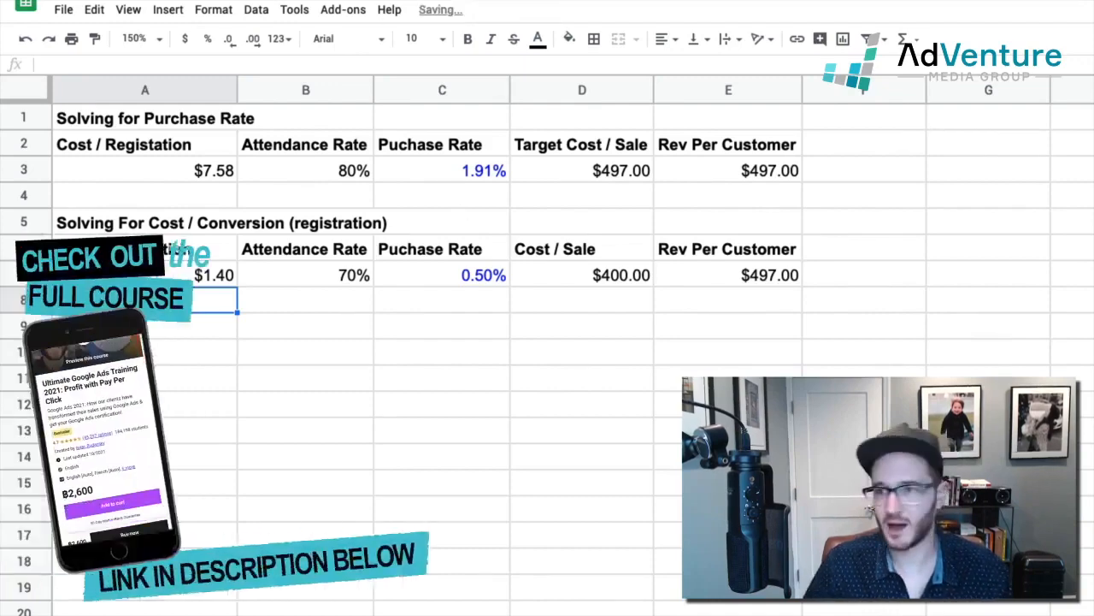
{"action": "left_click", "coordinate": [727, 483]}
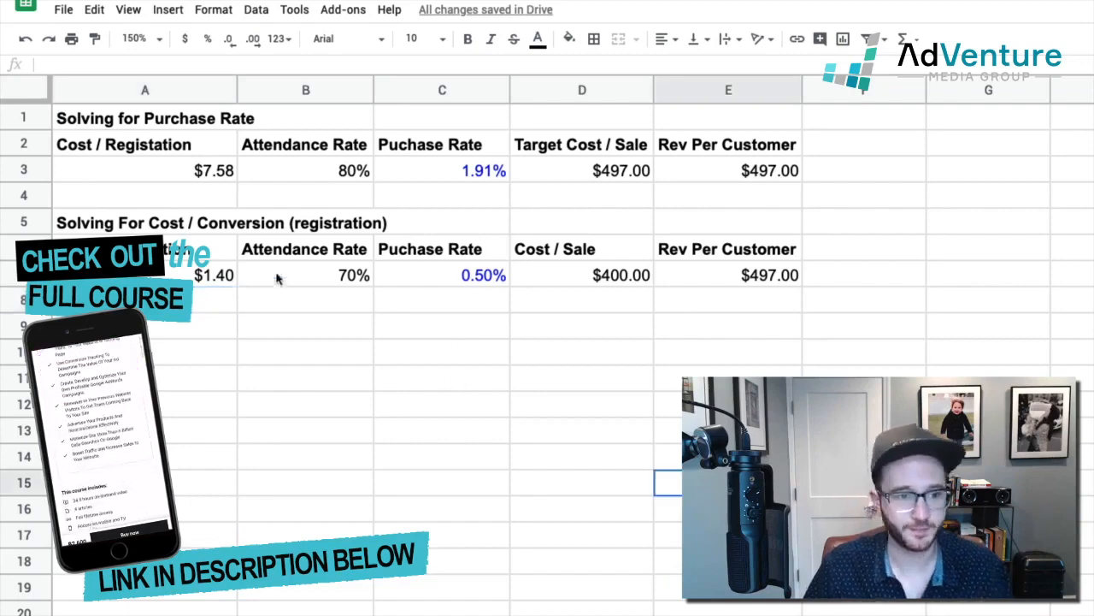
{"action": "left_click", "coordinate": [200, 329]}
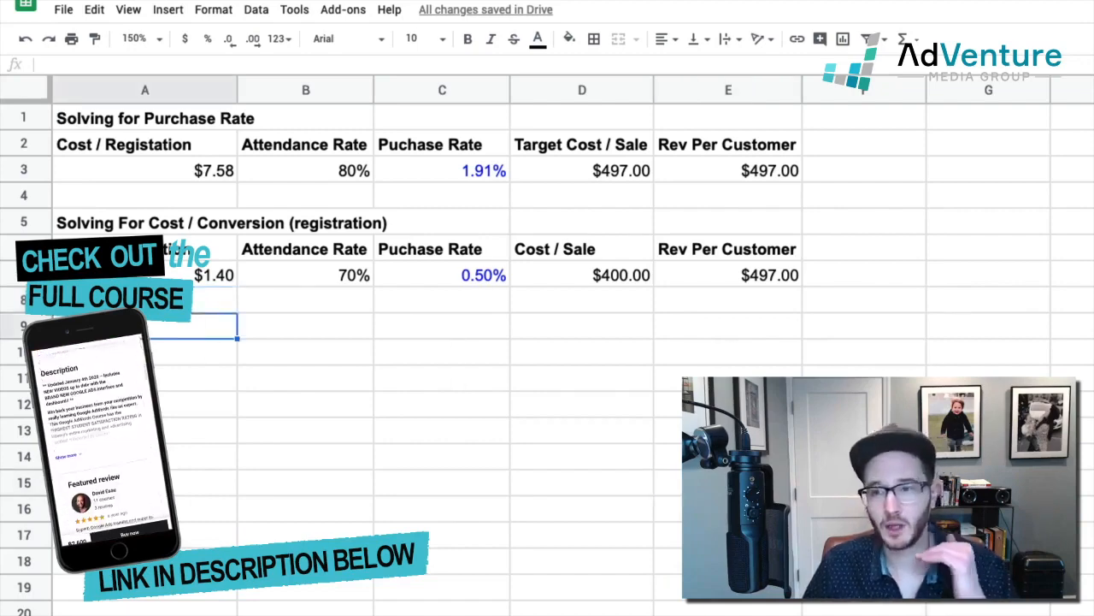